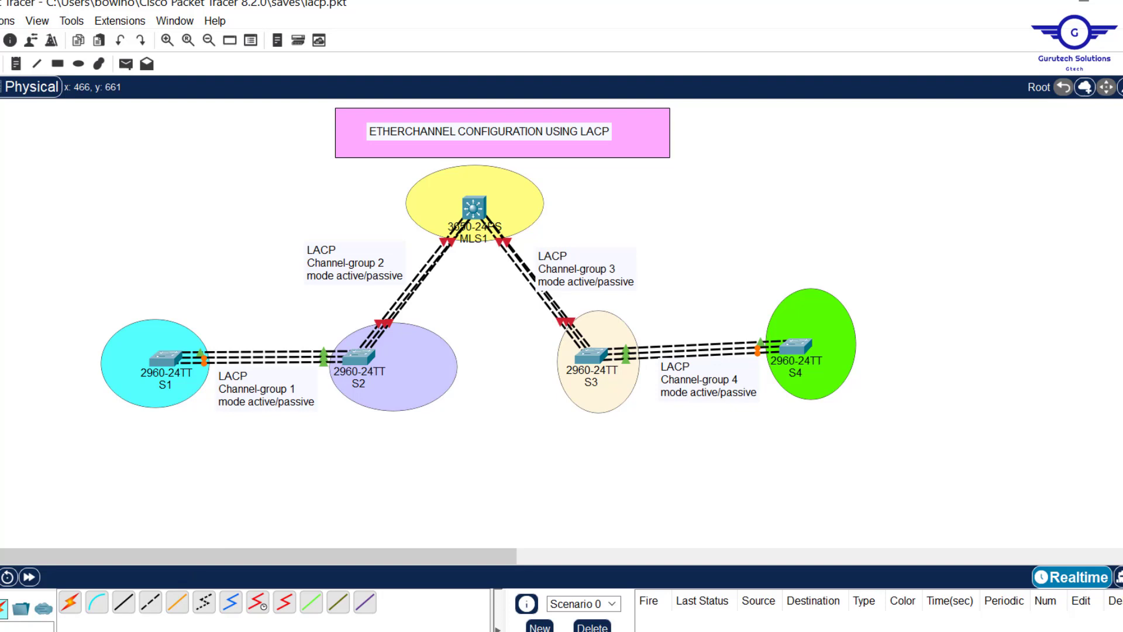
Place a 3650-24PS multilayer switch in the empty area below the topology and delete it again.
{"action": "left_click", "coordinate": [2, 608]}
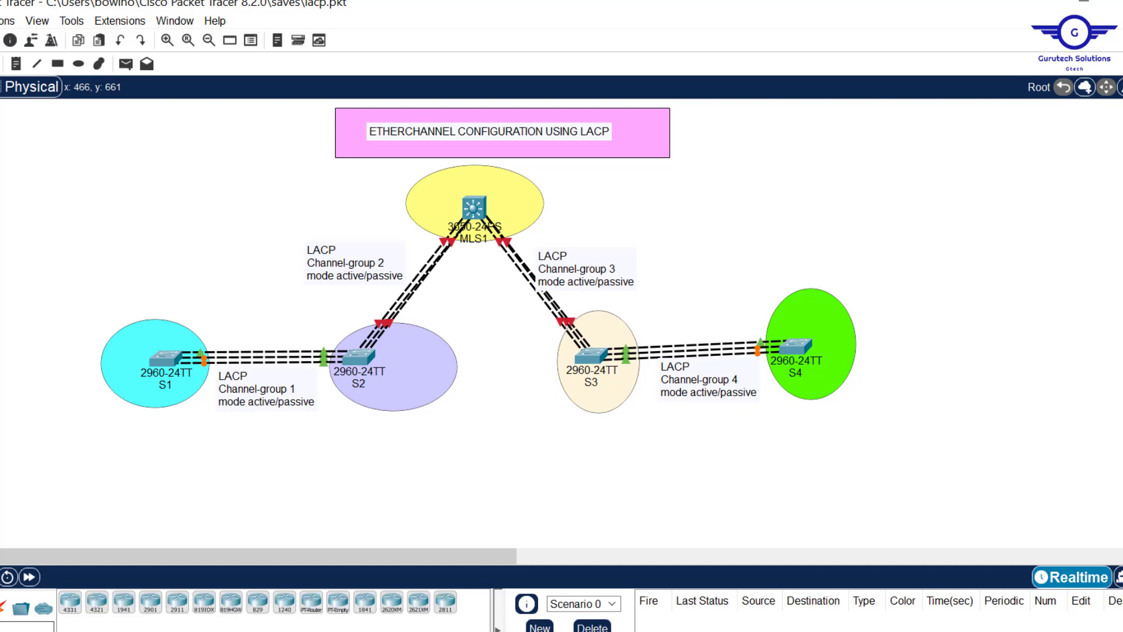
{"action": "left_click", "coordinate": [23, 628]}
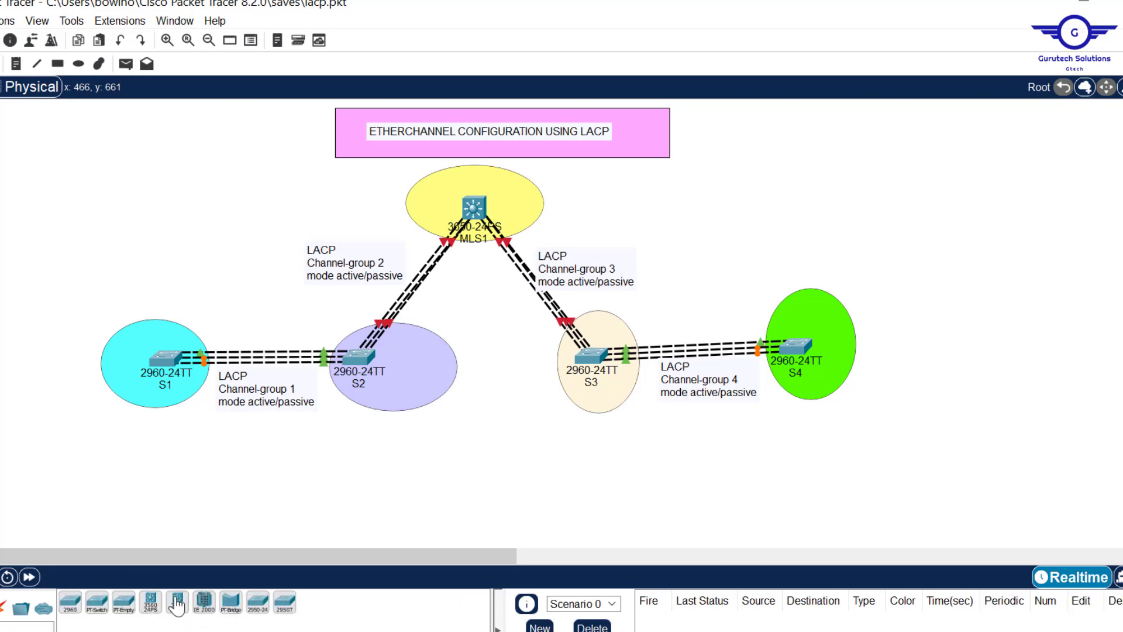
{"action": "left_click_drag", "start_coordinate": [177, 604], "coordinate": [508, 412]}
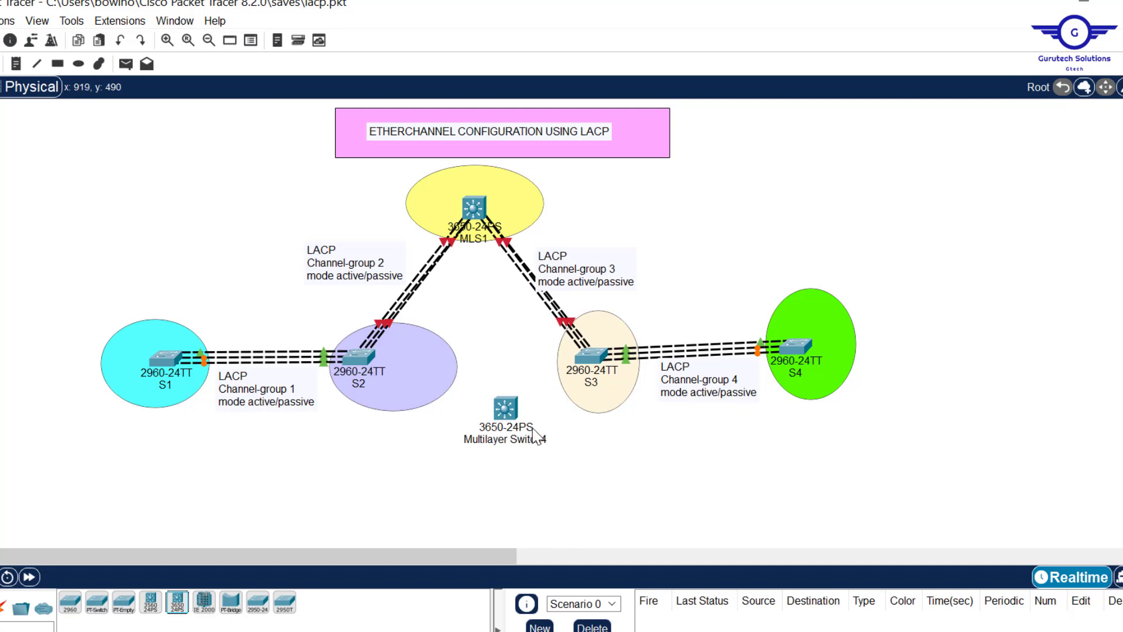
{"action": "left_click_drag", "start_coordinate": [472, 396], "coordinate": [538, 452]}
{"action": "key", "text": "Delete"}
{"action": "key", "text": "Return"}
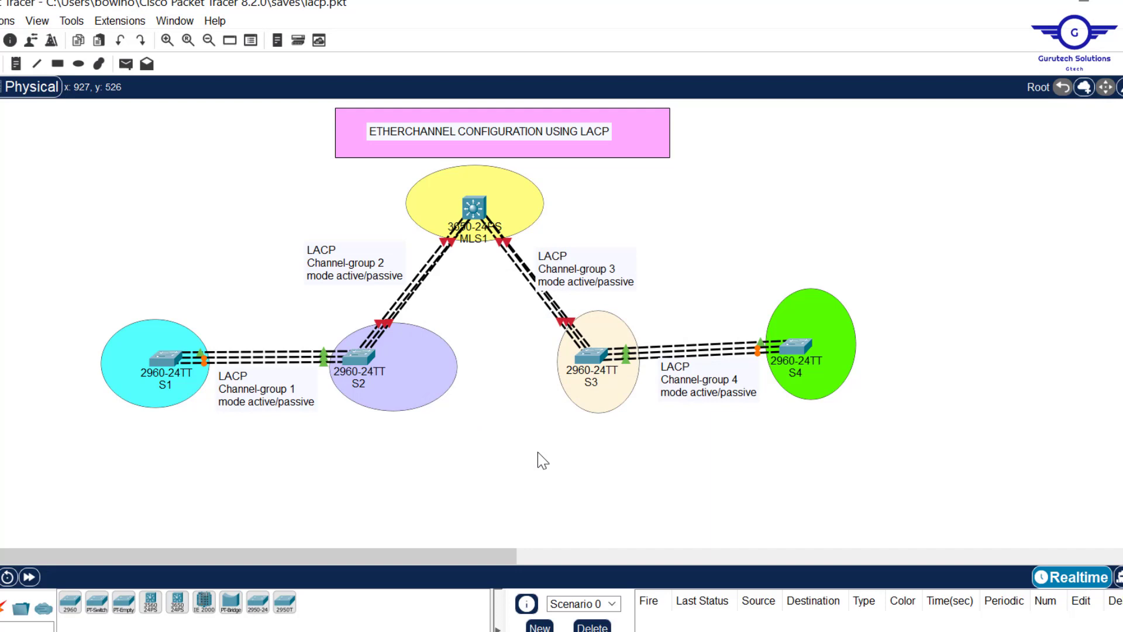
Install an AC-POWER-SUPPLY module in the first empty power bay of multilayer switch MLS1.
{"action": "left_click", "coordinate": [474, 208]}
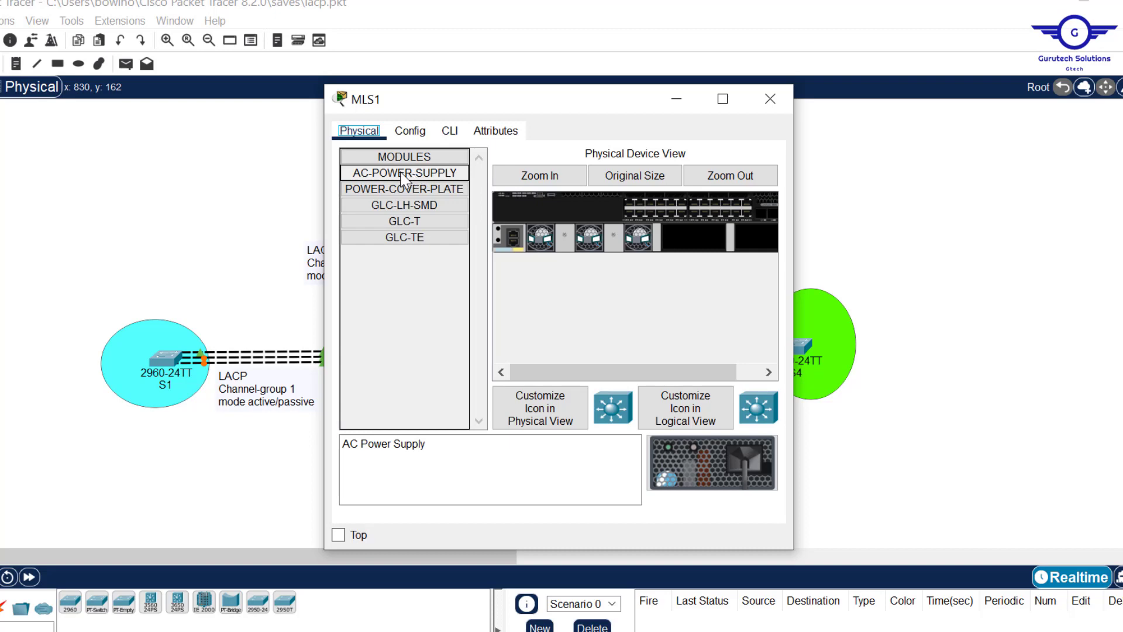
{"action": "left_click_drag", "start_coordinate": [414, 177], "coordinate": [704, 250]}
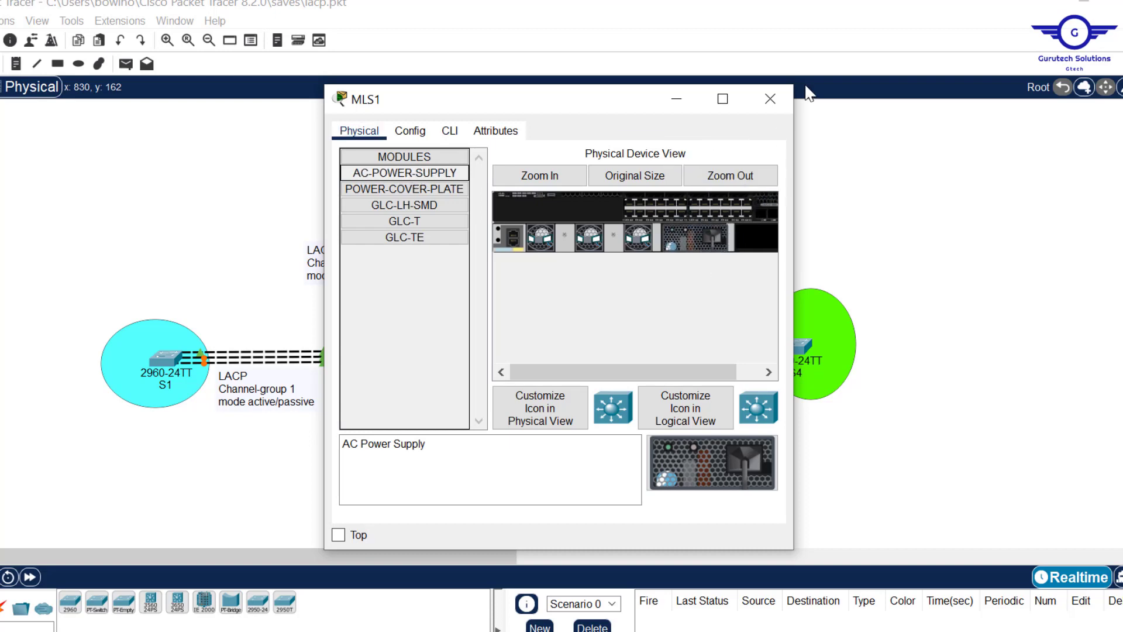
{"action": "left_click", "coordinate": [776, 94]}
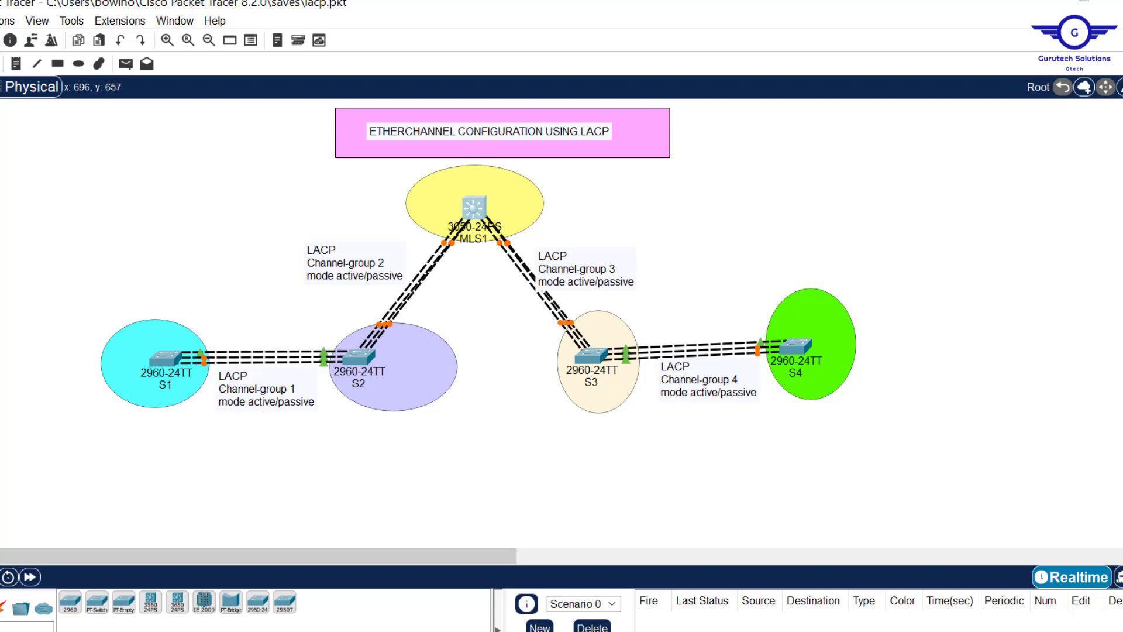
Check the LACP steps in config-guide.txt in Notepad, and open the command line of switch S1 in Packet Tracer.
{"action": "key", "text": "alt+Tab"}
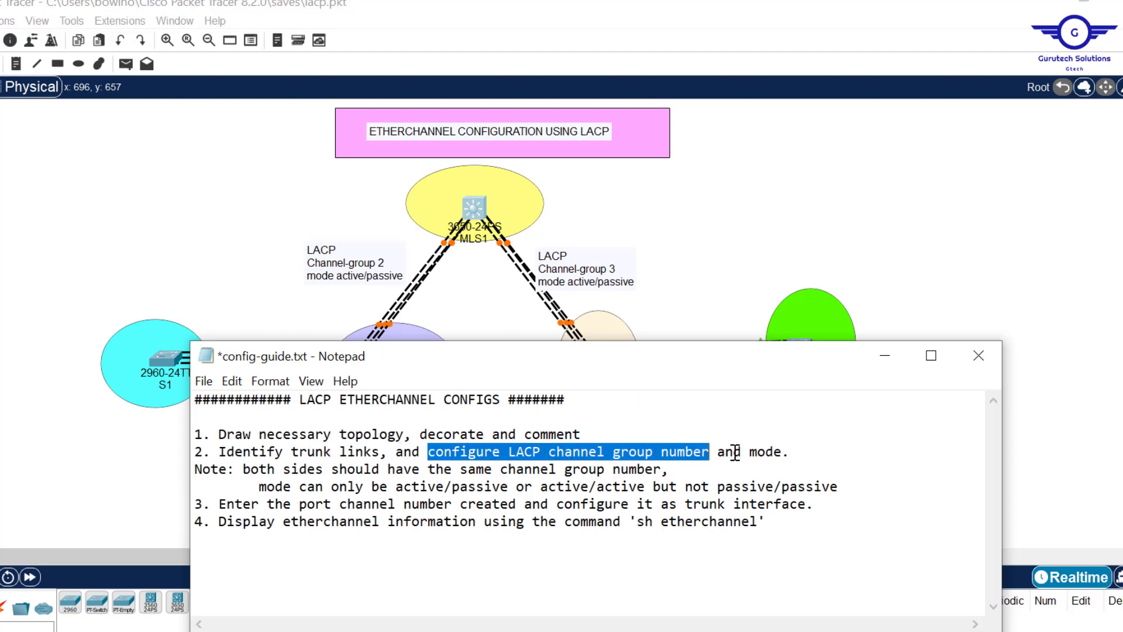
{"action": "left_click", "coordinate": [227, 265]}
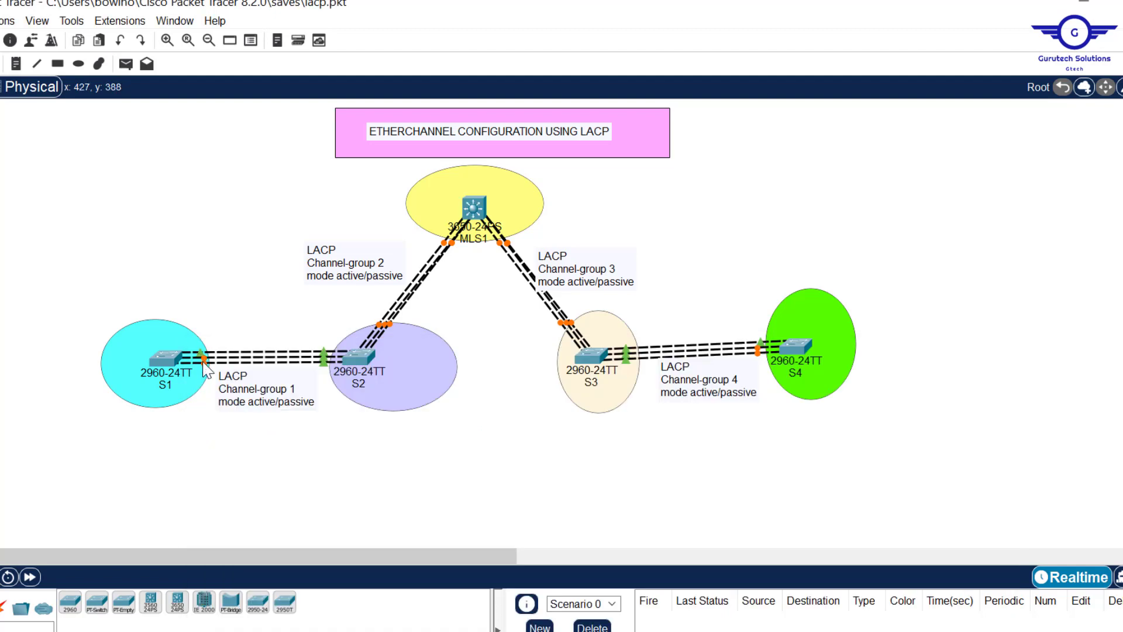
{"action": "mouse_move", "coordinate": [206, 359]}
{"action": "left_click", "coordinate": [168, 364]}
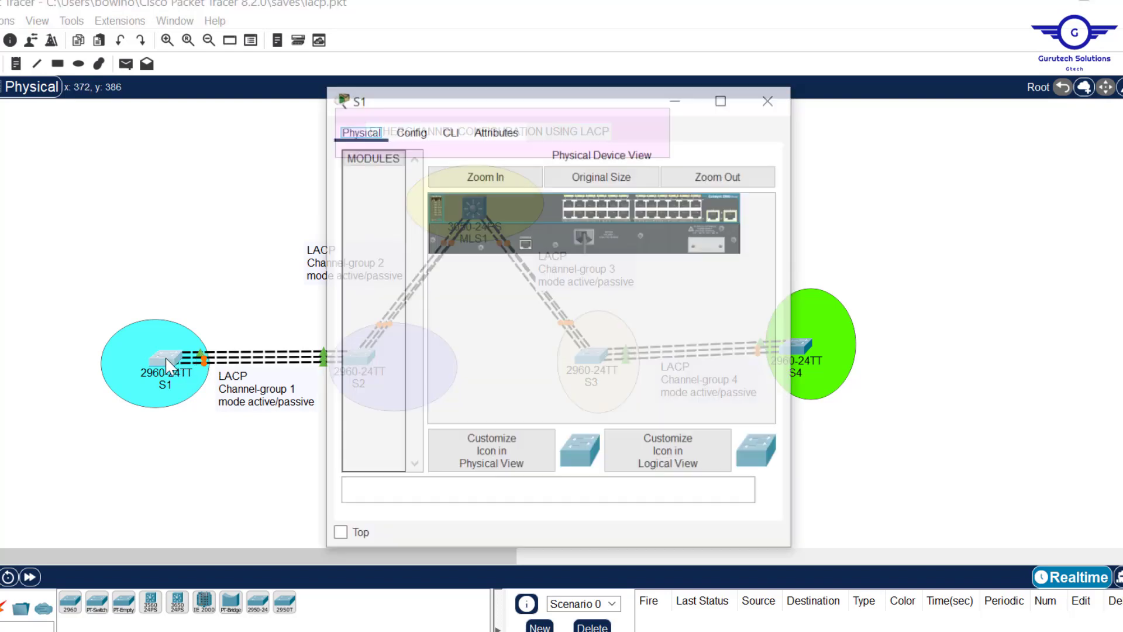
{"action": "left_click", "coordinate": [456, 134]}
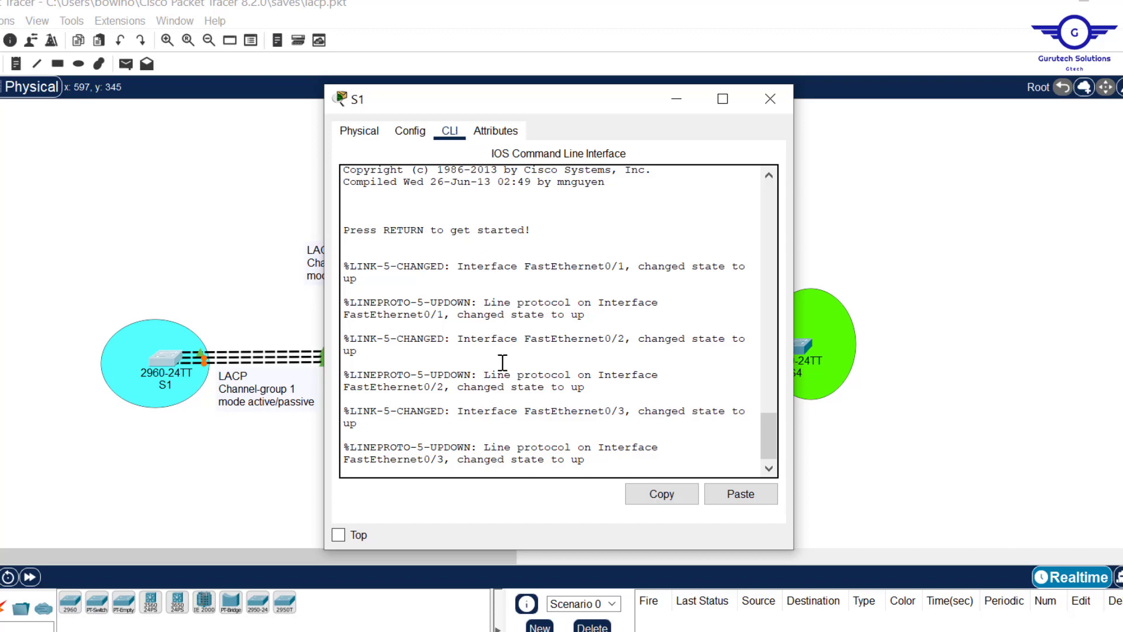
Enter privileged EXEC mode and global configuration mode on S1.
{"action": "key", "text": "Return"}
{"action": "key", "text": "Return"}
{"action": "type", "text": "en"}
{"action": "key", "text": "Return"}
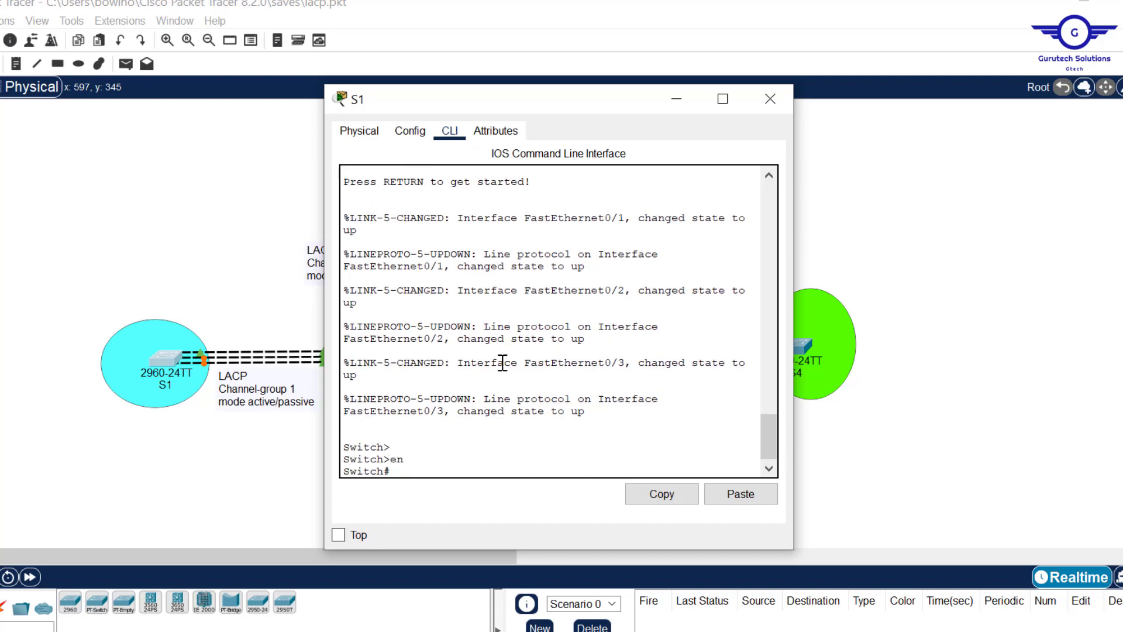
{"action": "type", "text": "conf t"}
{"action": "key", "text": "Return"}
{"action": "key", "text": "Return"}
{"action": "key", "text": "Return"}
{"action": "key", "text": "Return"}
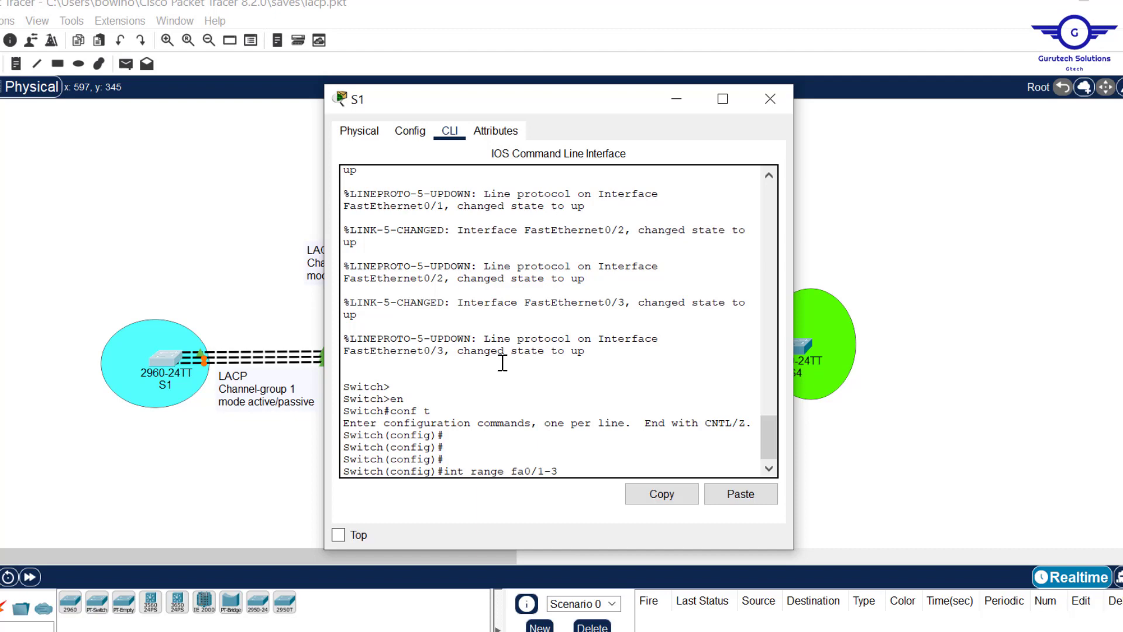
Select the interface range fa0/1-3 on S1 for configuration.
{"action": "key", "text": "Return"}
{"action": "key", "text": "Return"}
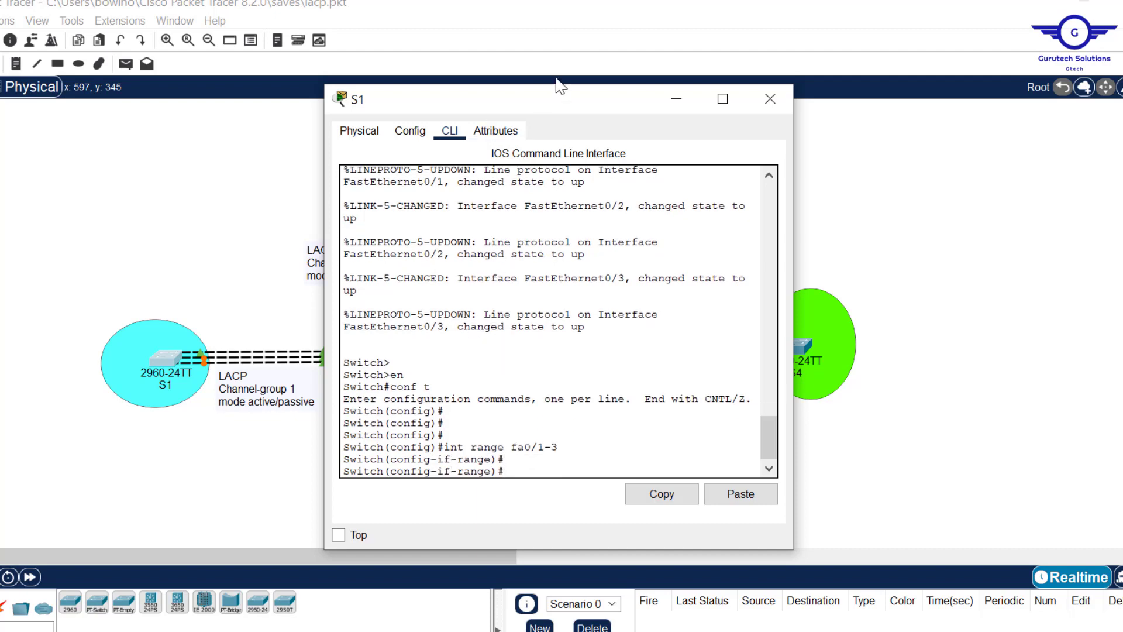
{"action": "left_click_drag", "start_coordinate": [546, 99], "coordinate": [487, 104]}
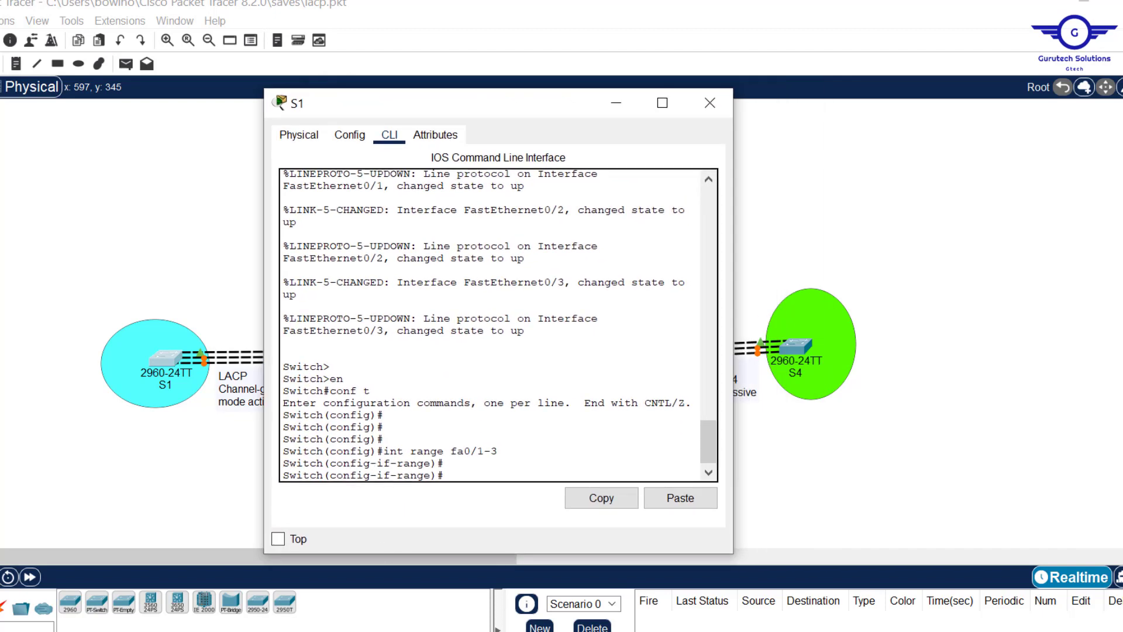
Read the guide's note in Notepad about matching channel group numbers and the permitted LACP mode combinations.
{"action": "key", "text": "alt+Tab"}
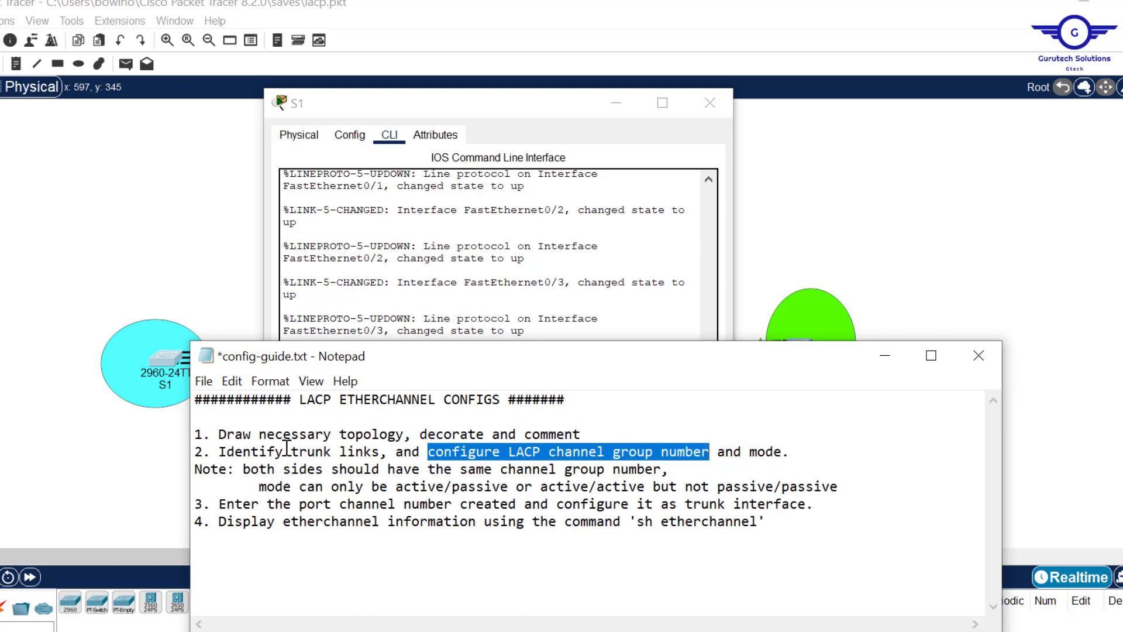
{"action": "left_click_drag", "start_coordinate": [258, 468], "coordinate": [673, 474]}
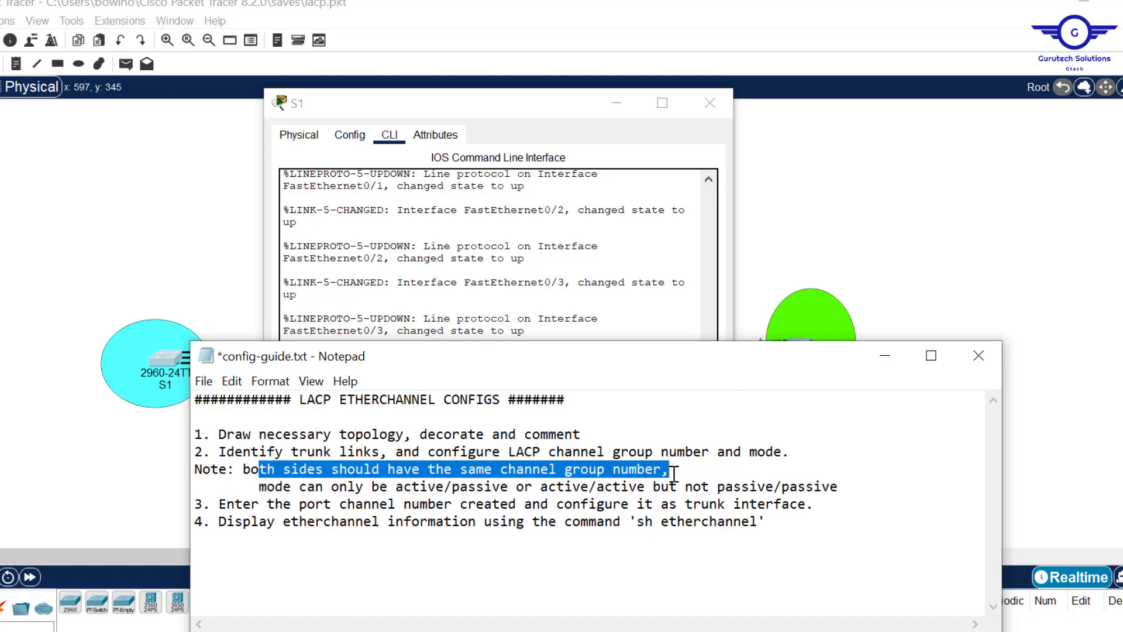
{"action": "left_click", "coordinate": [376, 486]}
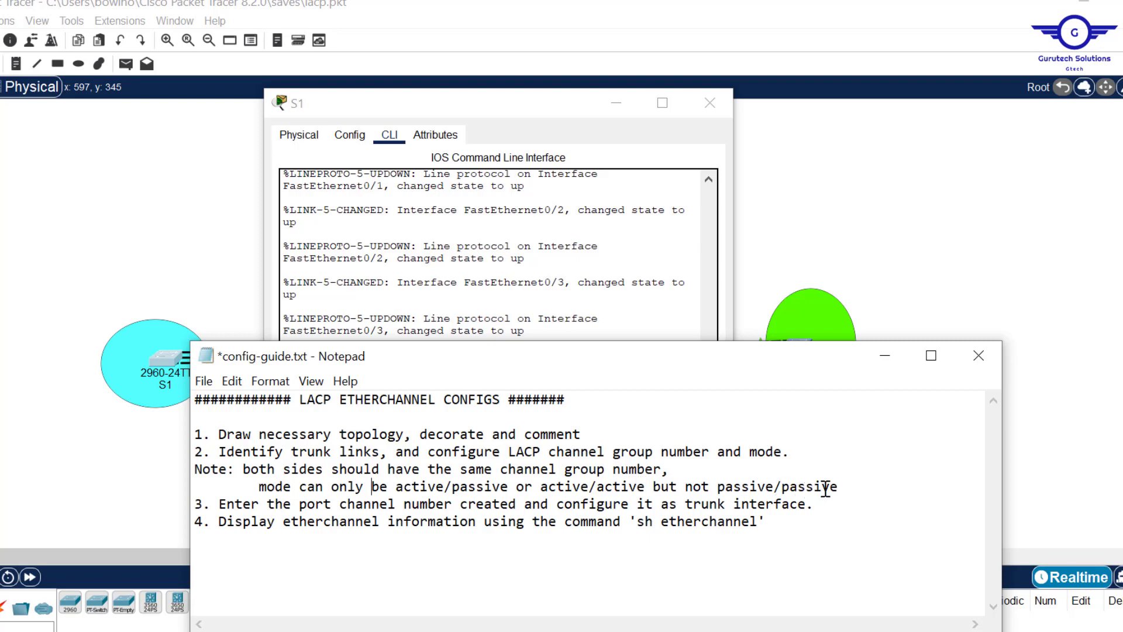
{"action": "left_click", "coordinate": [561, 254]}
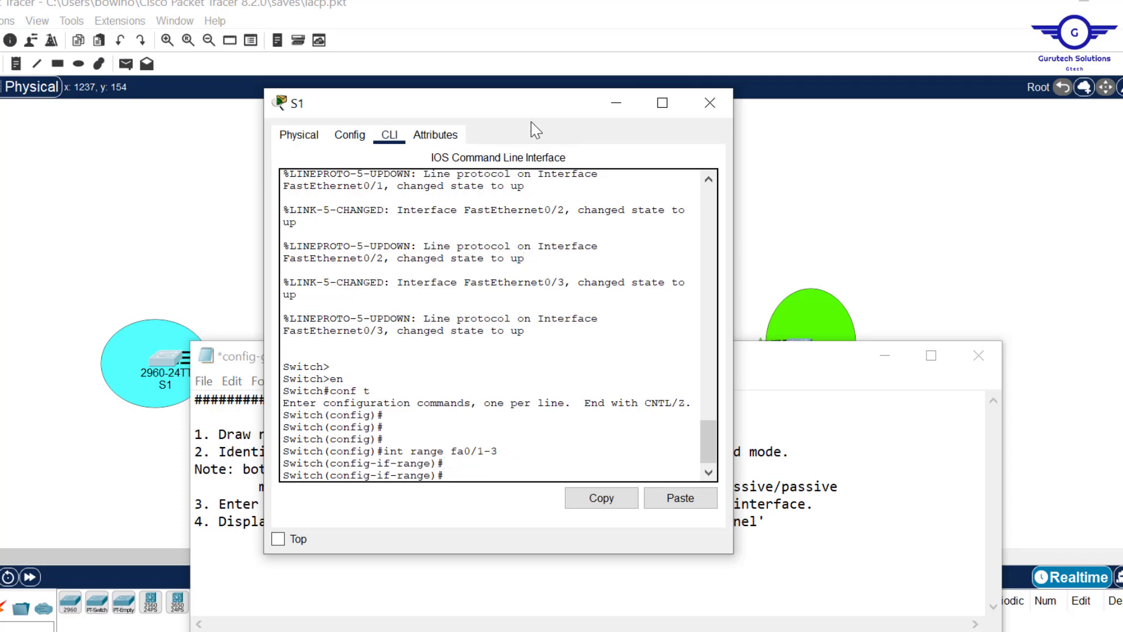
Assign S1's interfaces fa0/1-3 to channel-group 1 in LACP mode active.
{"action": "left_click_drag", "start_coordinate": [525, 105], "coordinate": [532, 1]}
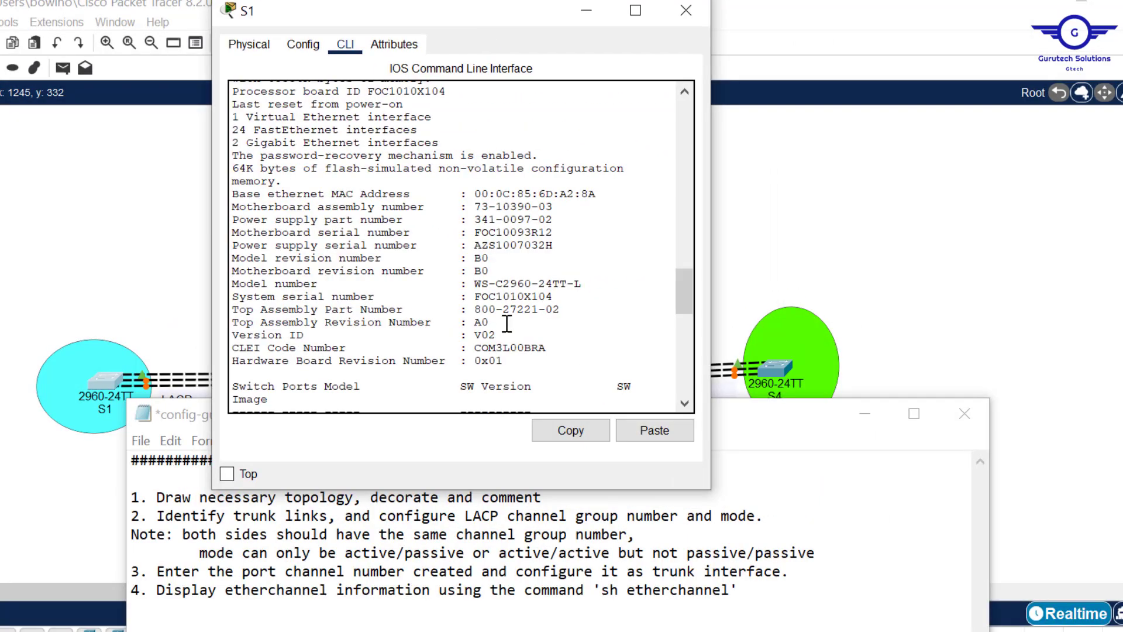
{"action": "scroll", "coordinate": [506, 393], "scroll_direction": "down", "scroll_amount": 10}
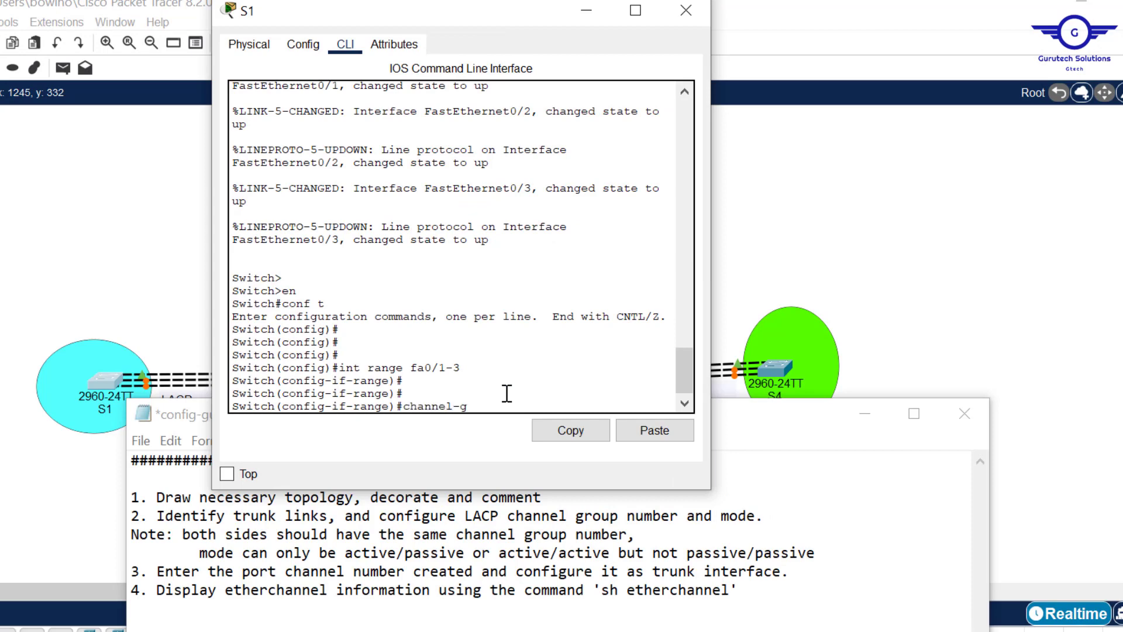
{"action": "key", "text": "Tab"}
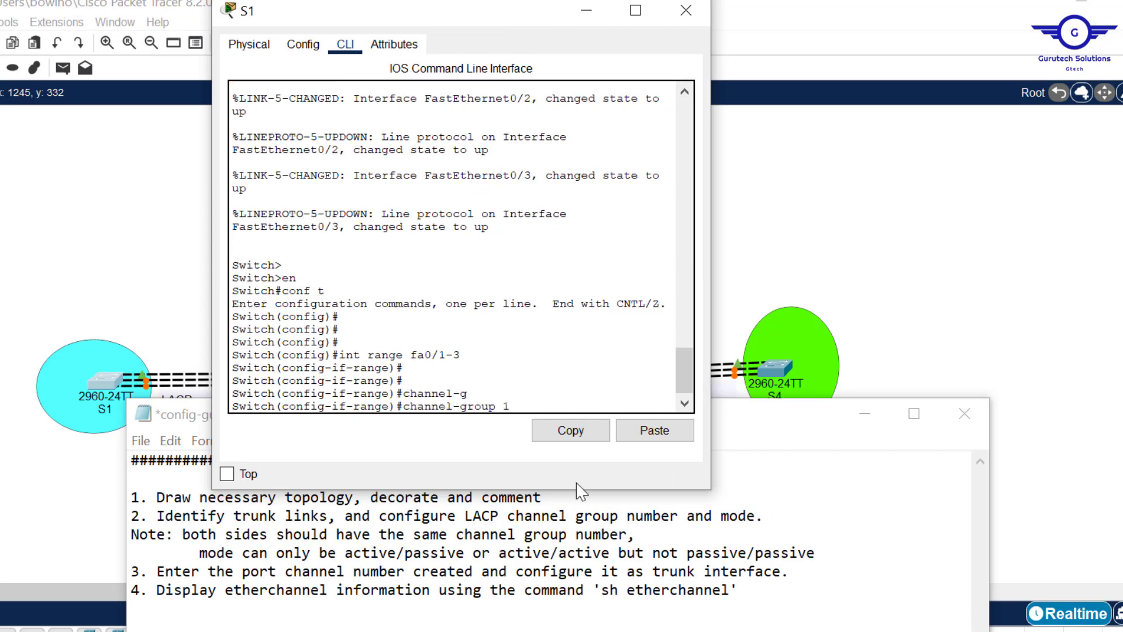
{"action": "left_click", "coordinate": [125, 246]}
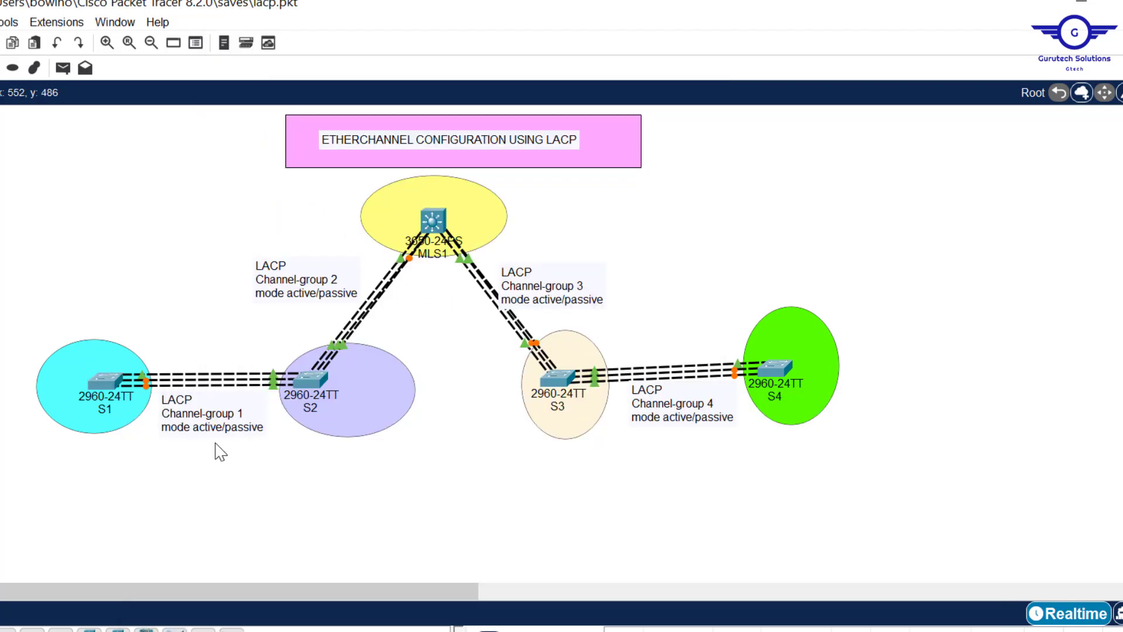
{"action": "left_click", "coordinate": [107, 375]}
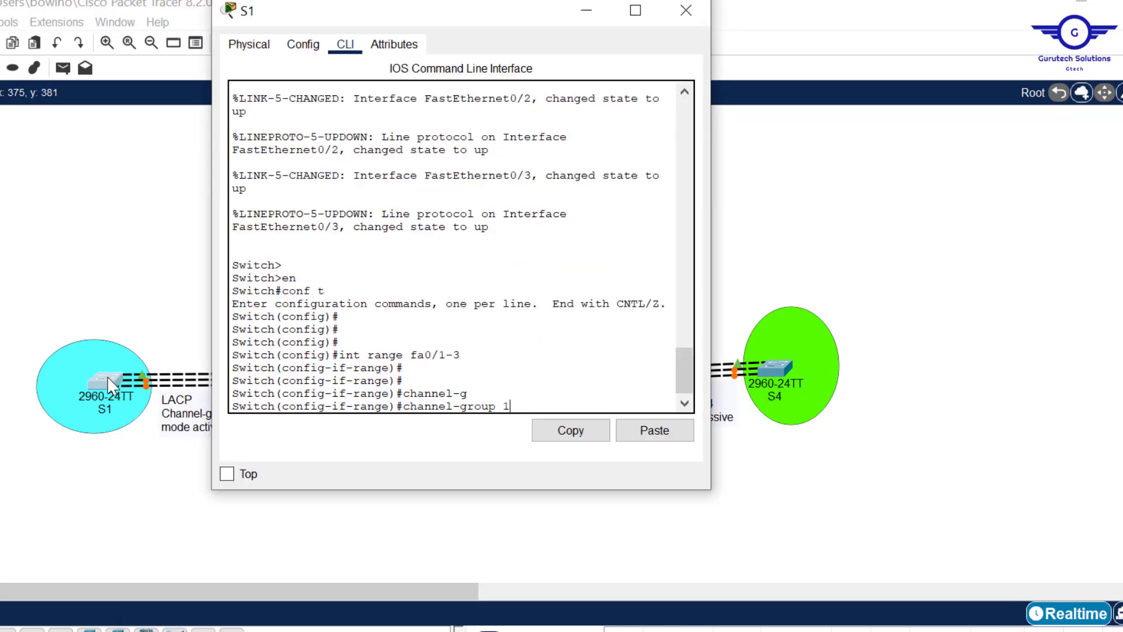
{"action": "type", "text": "1"}
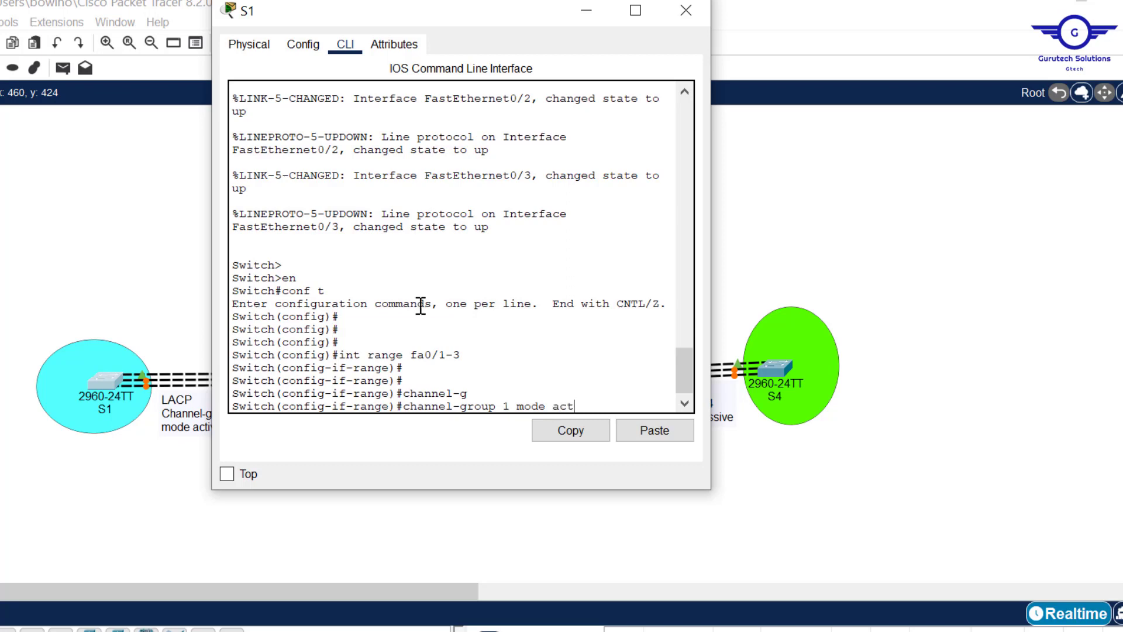
{"action": "key", "text": "Tab"}
{"action": "key", "text": "Return"}
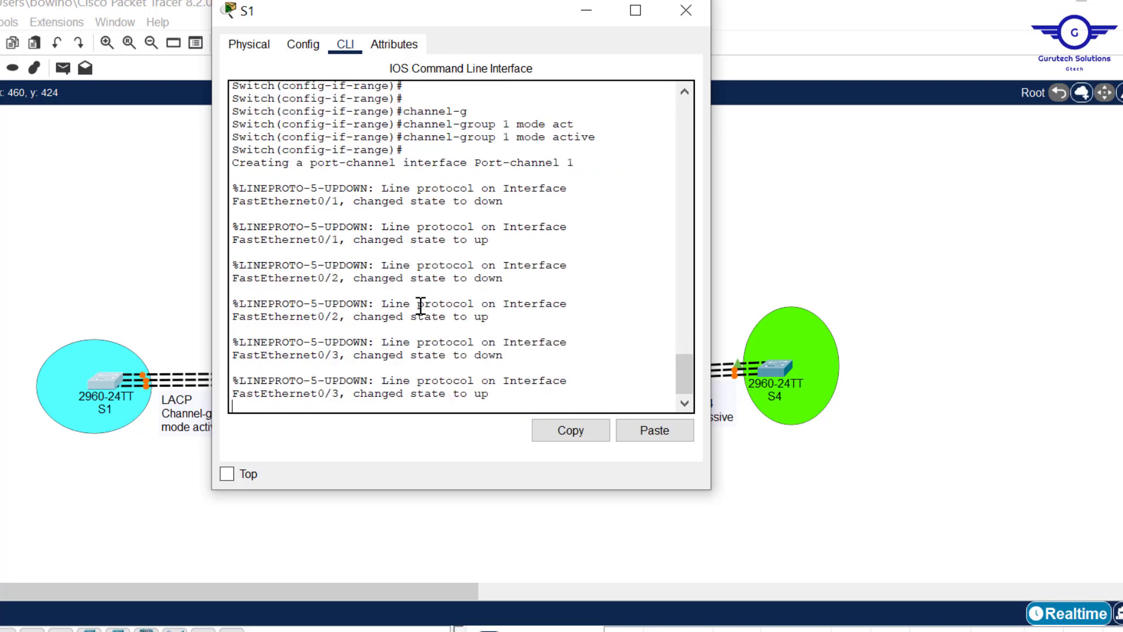
{"action": "key", "text": "Return"}
{"action": "key", "text": "Return"}
{"action": "key", "text": "Return"}
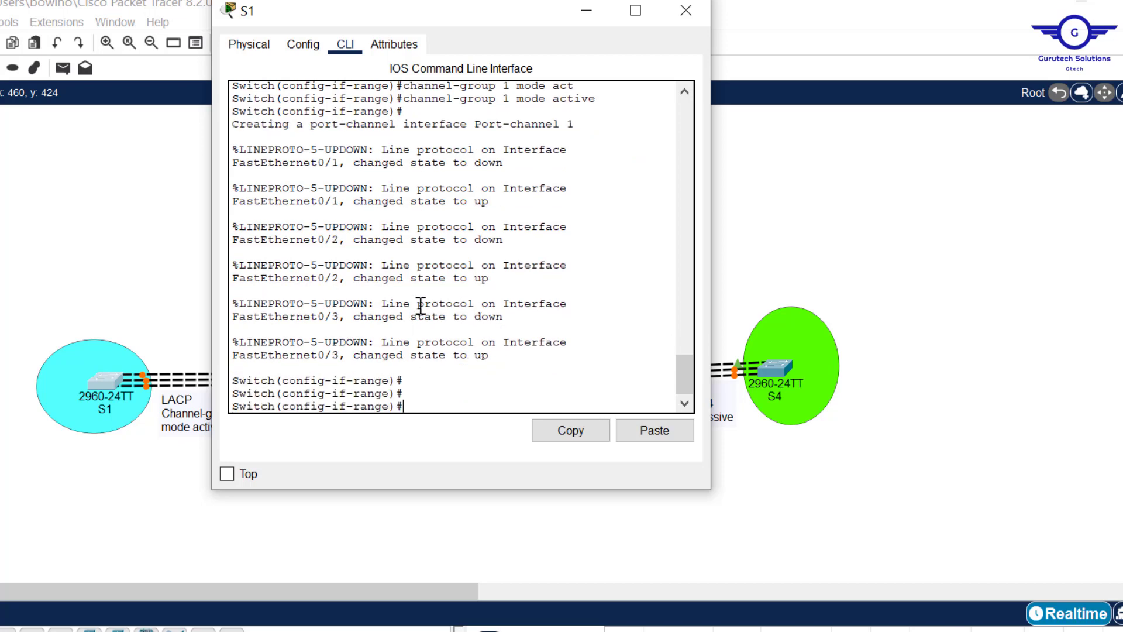
Exit interface range configuration on S1 back to global configuration mode.
{"action": "type", "text": "exit"}
{"action": "key", "text": "Return"}
{"action": "key", "text": "Return"}
{"action": "key", "text": "Return"}
{"action": "key", "text": "Return"}
{"action": "key", "text": "Return"}
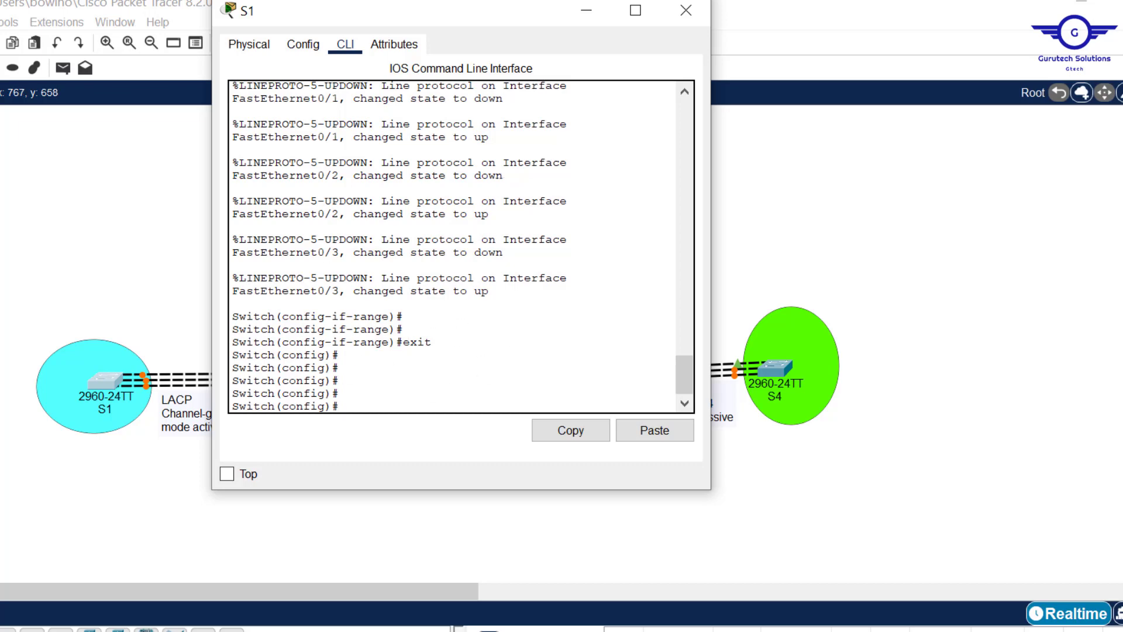
Read the guide's port channel trunk instruction in Notepad and check the channel-group number entered in S1's command history.
{"action": "key", "text": "alt+Tab"}
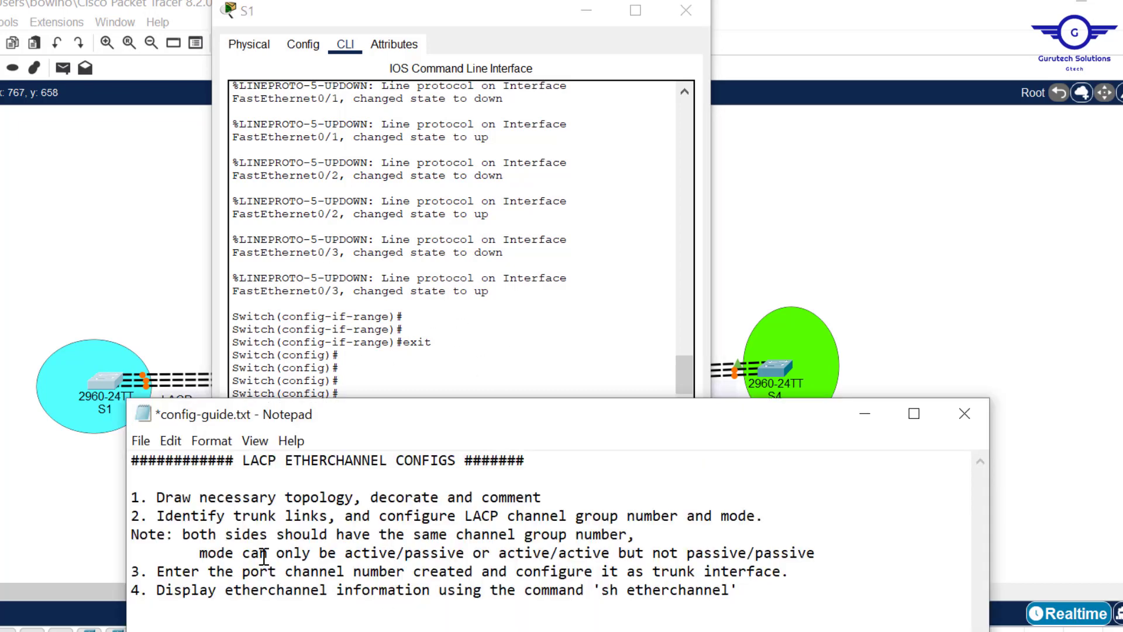
{"action": "left_click_drag", "start_coordinate": [165, 571], "coordinate": [790, 575]}
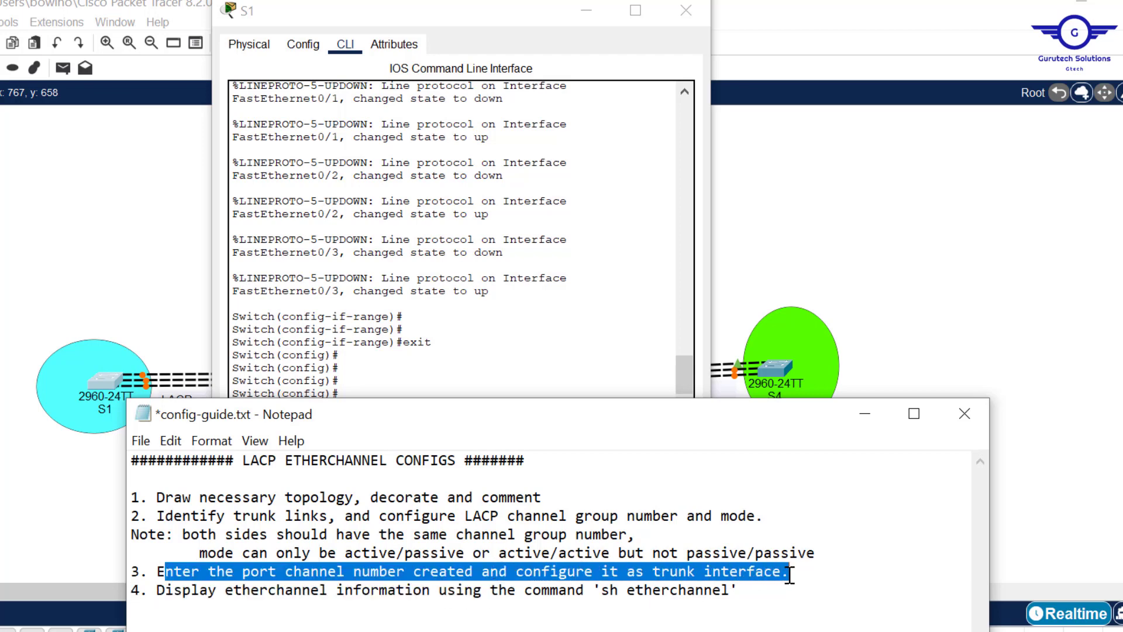
{"action": "left_click", "coordinate": [530, 304]}
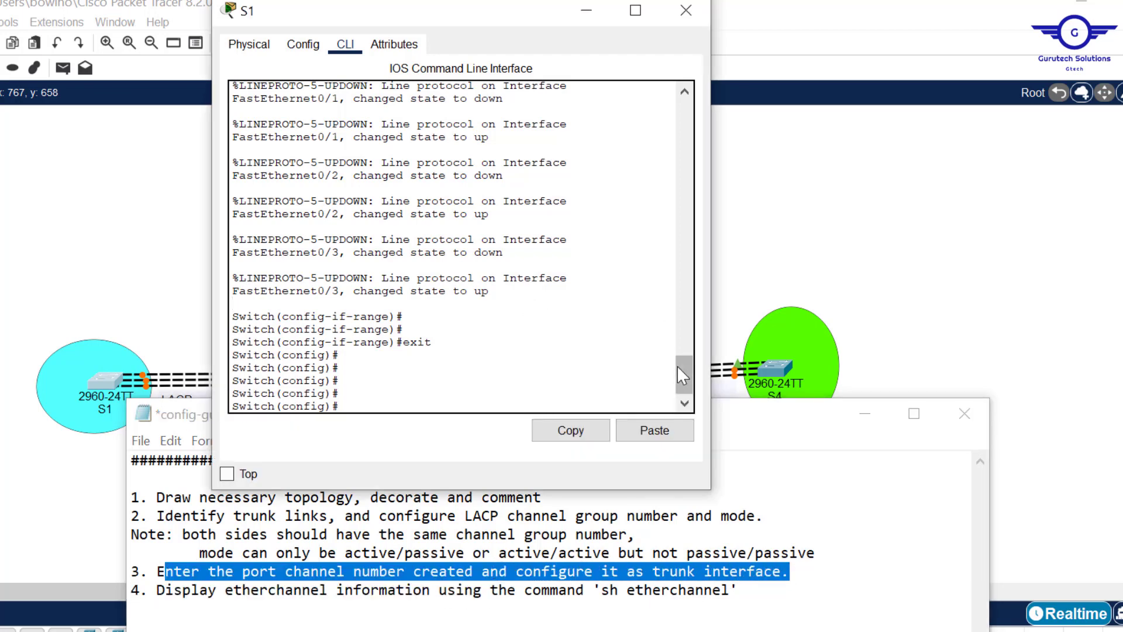
{"action": "left_click_drag", "start_coordinate": [690, 386], "coordinate": [683, 348]}
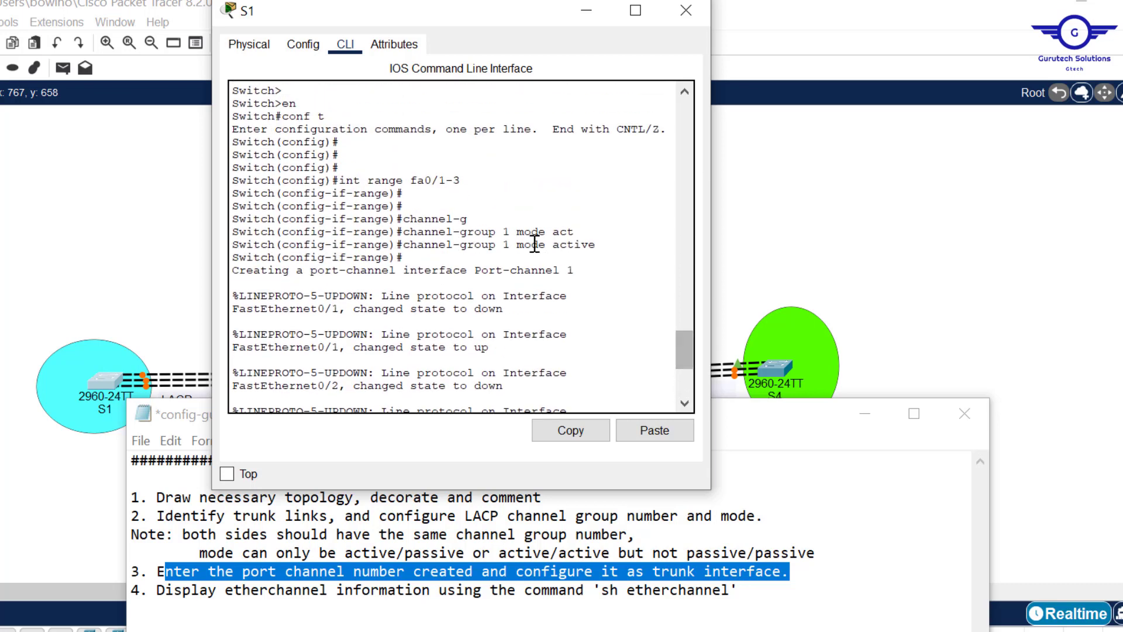
{"action": "left_click_drag", "start_coordinate": [513, 246], "coordinate": [504, 245]}
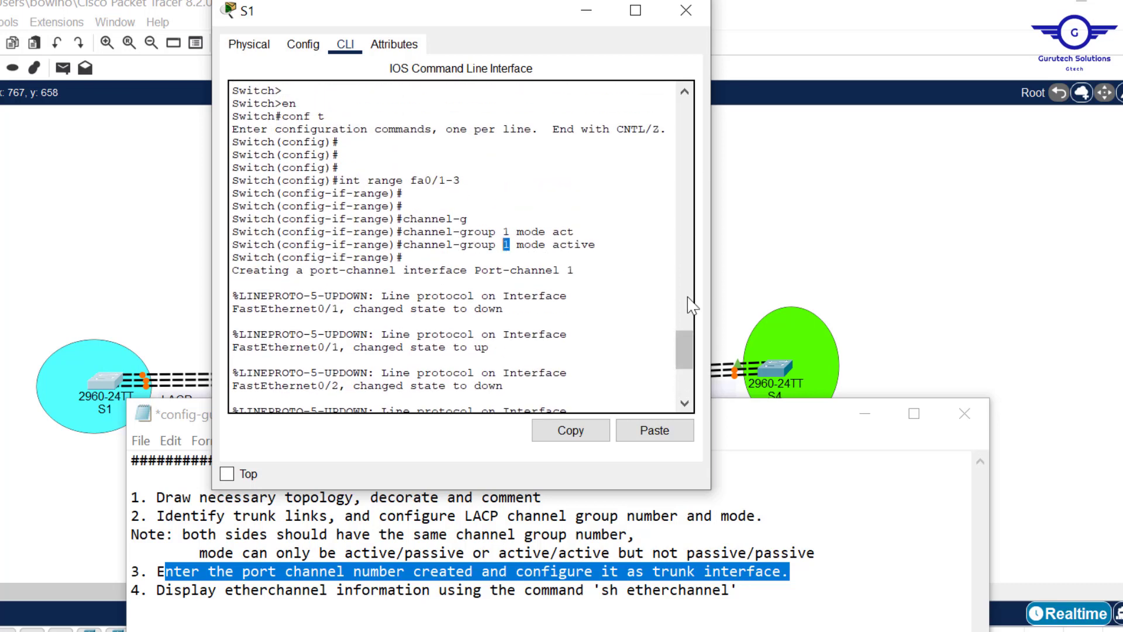
{"action": "left_click_drag", "start_coordinate": [684, 351], "coordinate": [683, 405]}
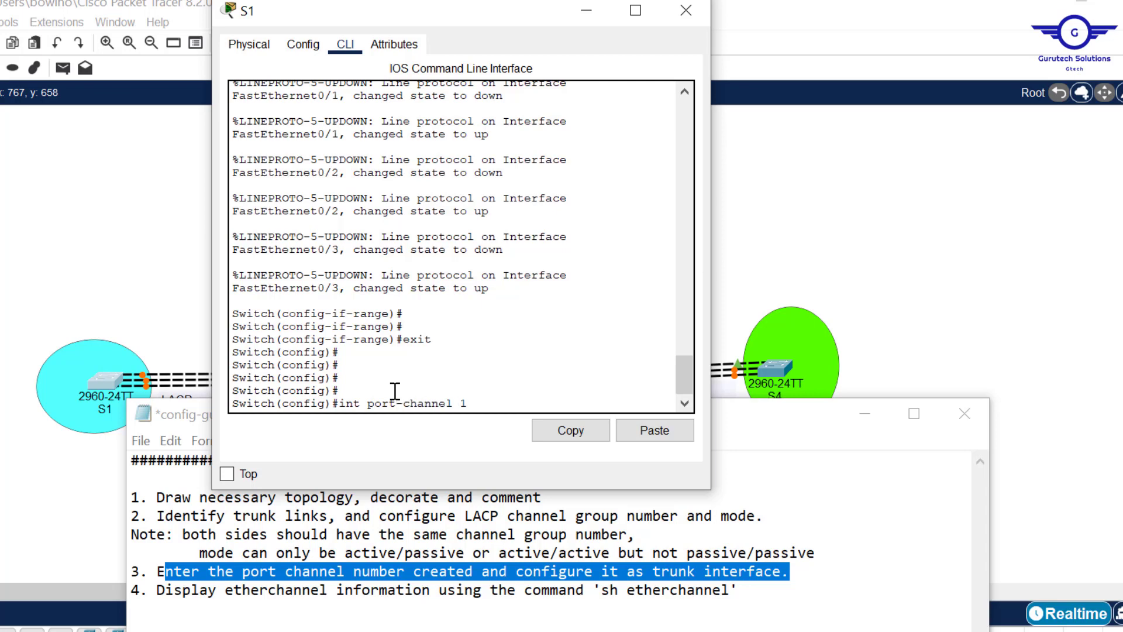
Configure interface port-channel 1 on S1 as a trunk with switchport mode trunk.
{"action": "key", "text": "Return"}
{"action": "key", "text": "Return"}
{"action": "type", "text": "swit"}
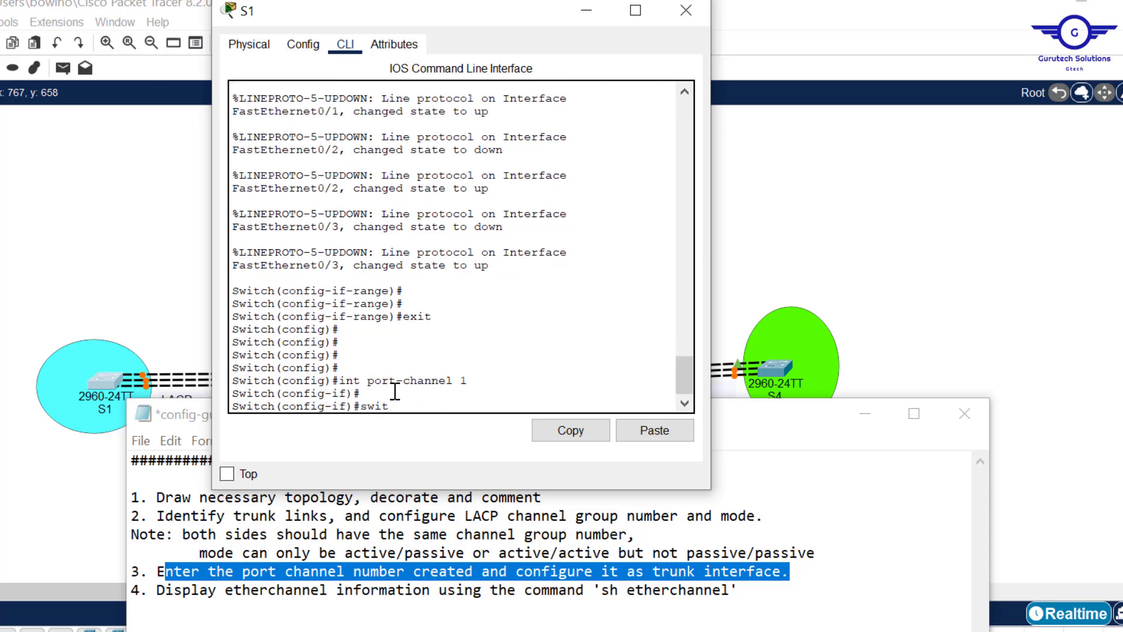
{"action": "type", "text": "c"}
{"action": "key", "text": "Tab"}
{"action": "type", "text": "m"}
{"action": "key", "text": "Tab"}
{"action": "type", "text": "t"}
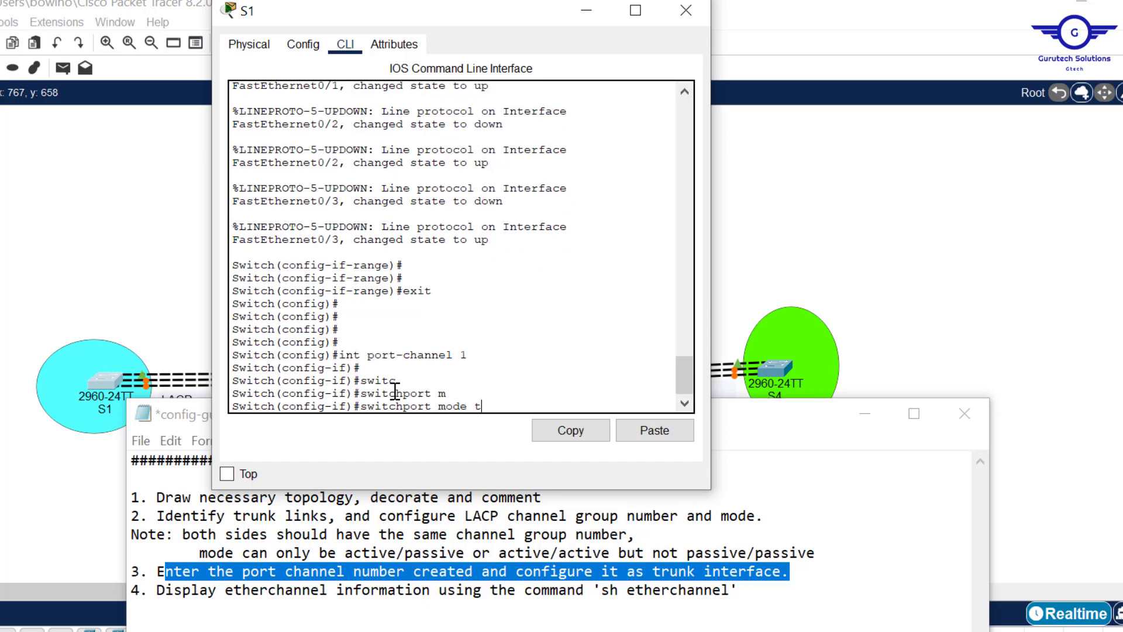
{"action": "type", "text": "r"}
{"action": "key", "text": "Tab"}
{"action": "key", "text": "Return"}
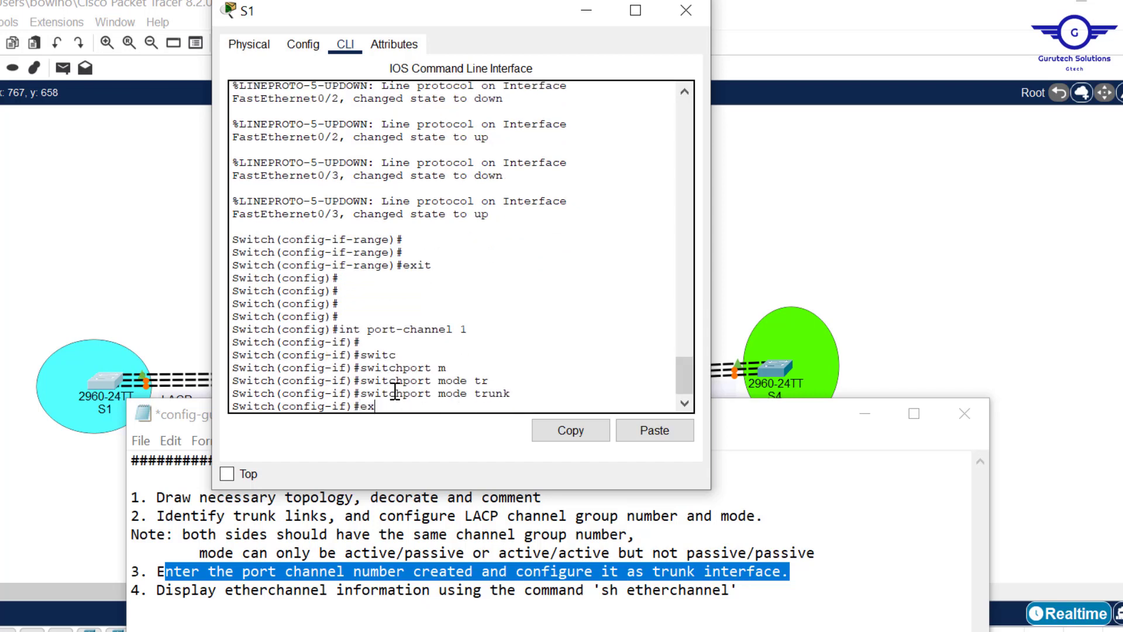
Return S1 to global configuration mode and save its configuration with do wr.
{"action": "type", "text": "ex"}
{"action": "key", "text": "Return"}
{"action": "key", "text": "Return"}
{"action": "key", "text": "Return"}
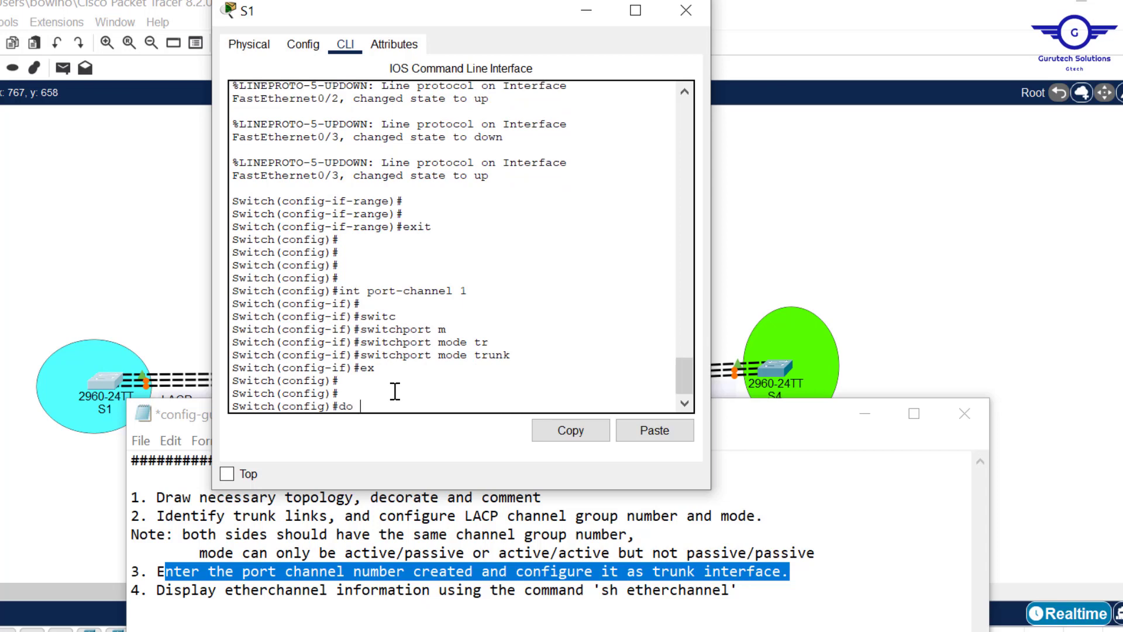
{"action": "type", "text": "do"}
{"action": "key", "text": "Return"}
{"action": "key", "text": "Return"}
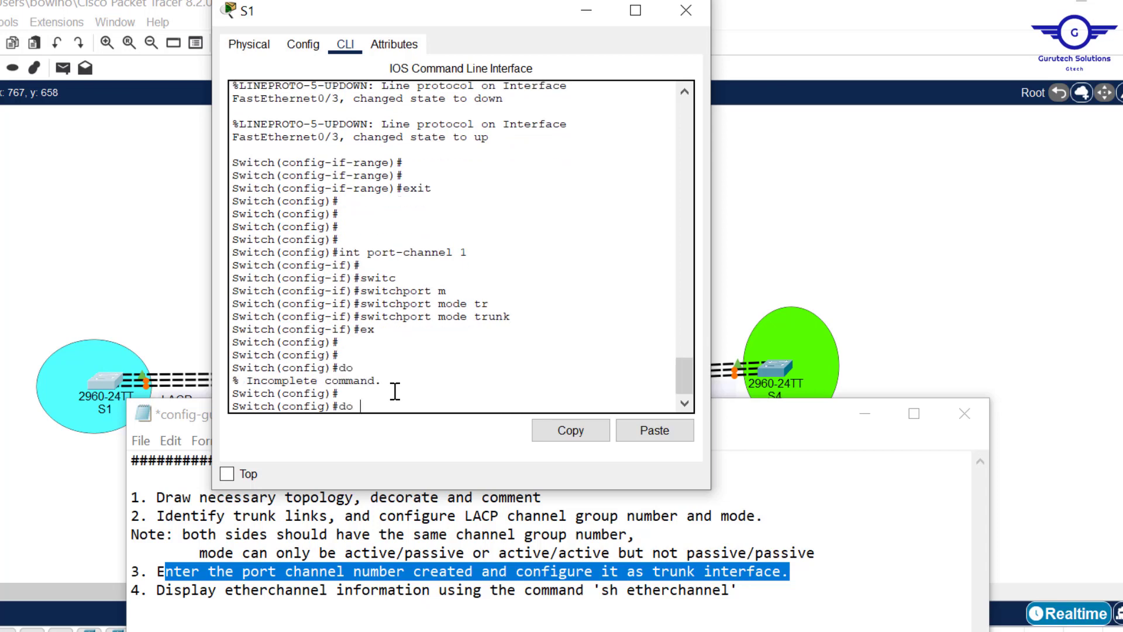
{"action": "key", "text": "Return"}
{"action": "key", "text": "Return"}
{"action": "key", "text": "Return"}
{"action": "key", "text": "Return"}
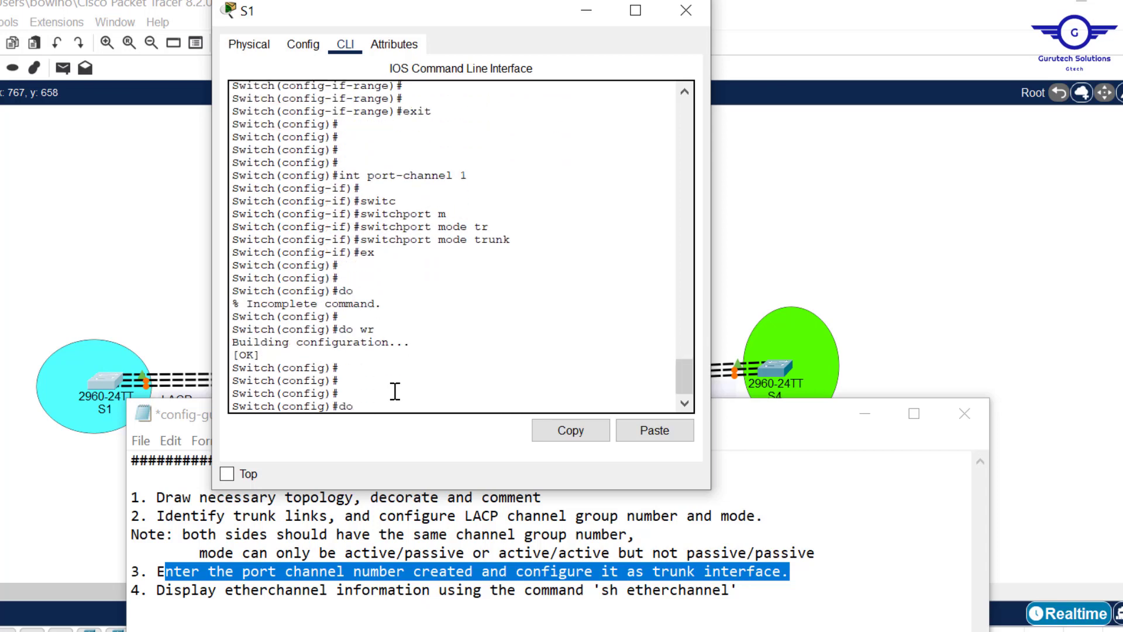
Display S1's EtherChannel information with do sh etherchannel and check the group number, port count and protocol.
{"action": "type", "text": "do sh etherchannel"}
{"action": "key", "text": "Return"}
{"action": "key", "text": "Return"}
{"action": "key", "text": "Return"}
{"action": "key", "text": "Return"}
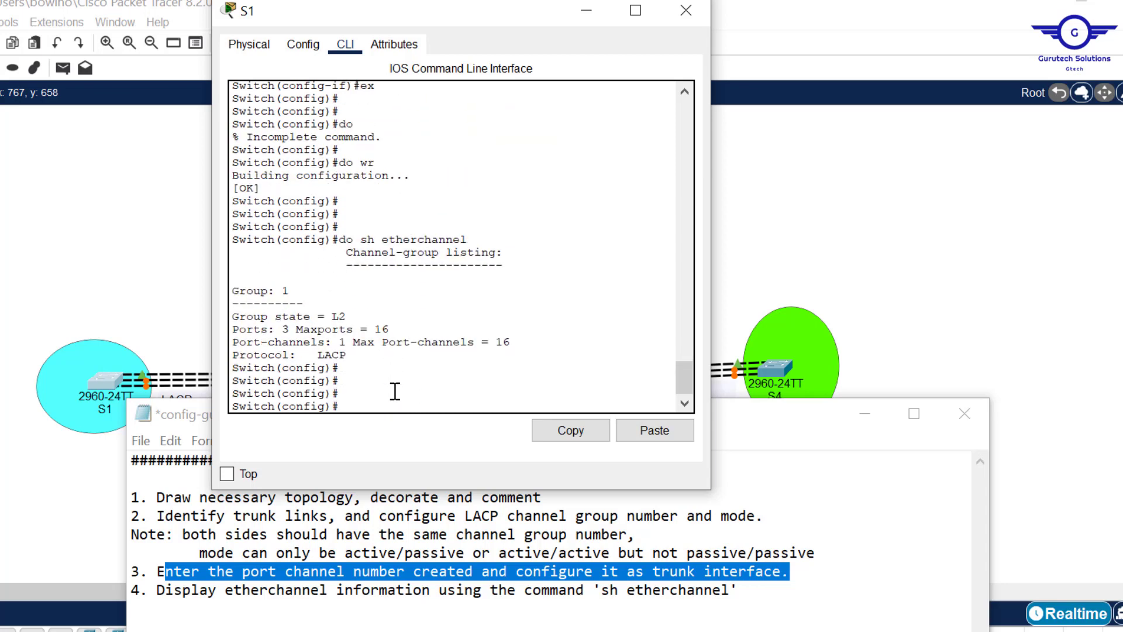
{"action": "triple_click", "coordinate": [295, 279]}
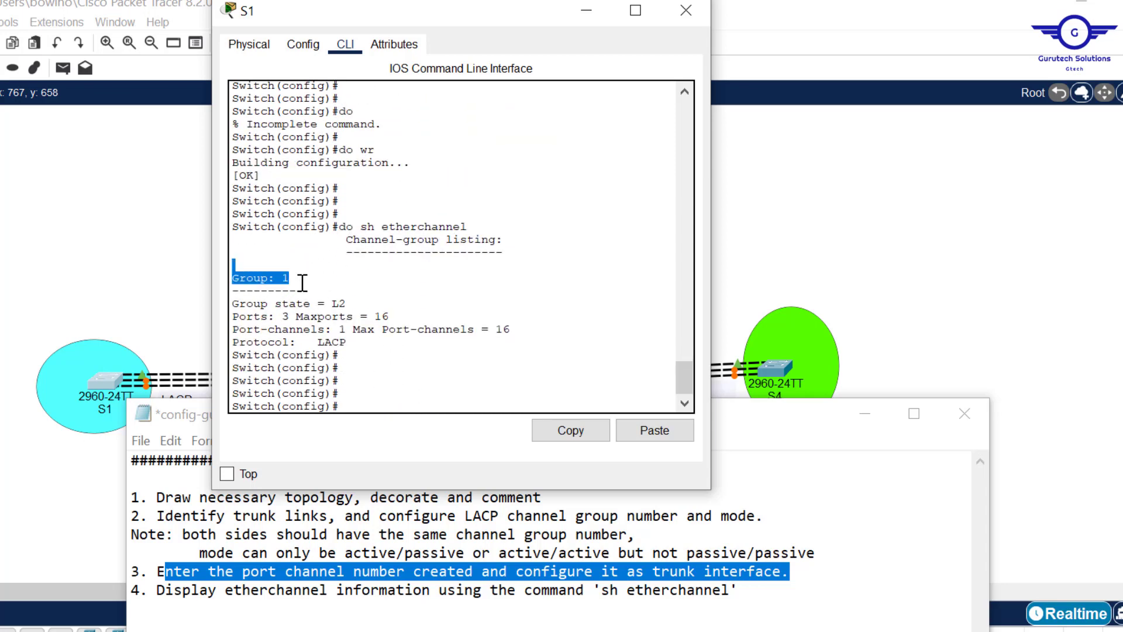
{"action": "left_click", "coordinate": [292, 278]}
{"action": "left_click_drag", "start_coordinate": [282, 320], "coordinate": [297, 319]}
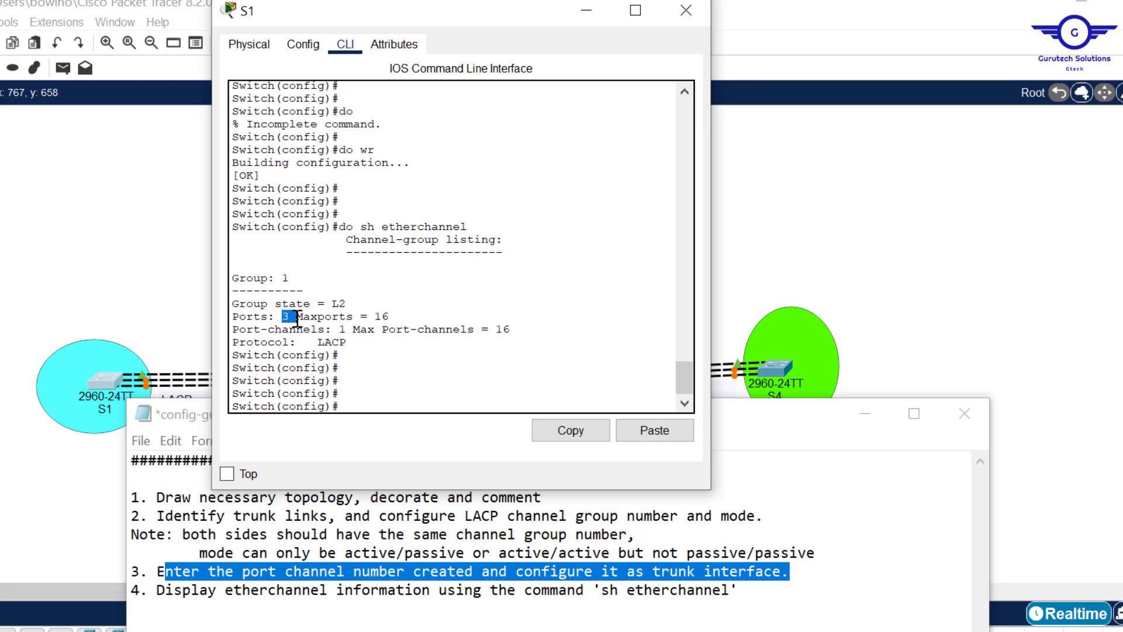
{"action": "left_click_drag", "start_coordinate": [354, 344], "coordinate": [323, 344]}
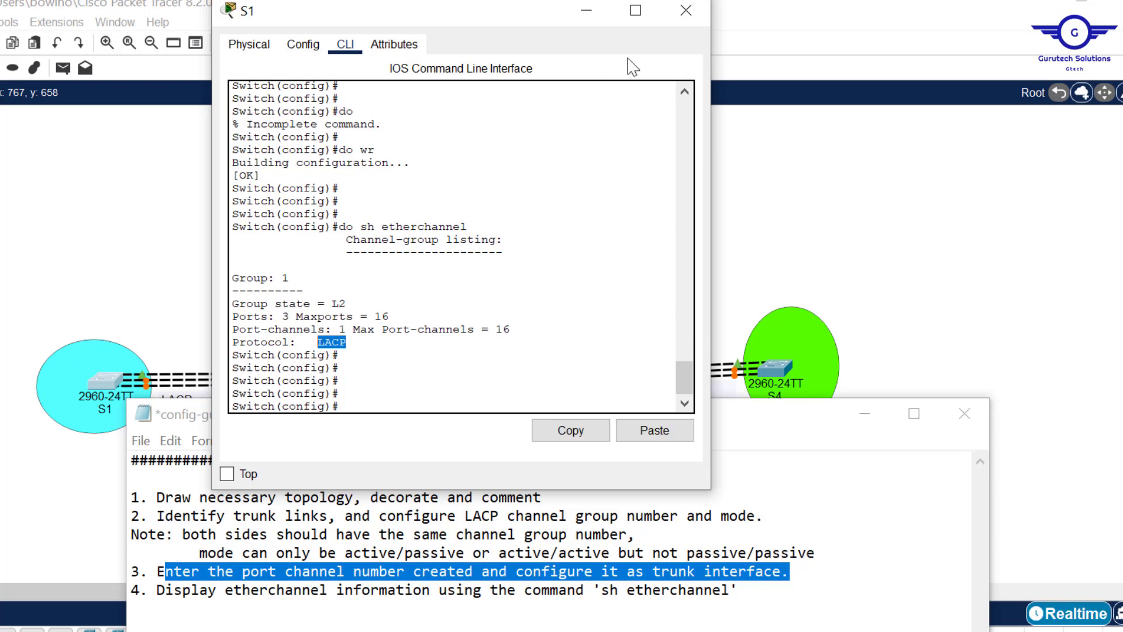
Close S1's window, open S2's command line and enter global configuration mode.
{"action": "left_click", "coordinate": [690, 8]}
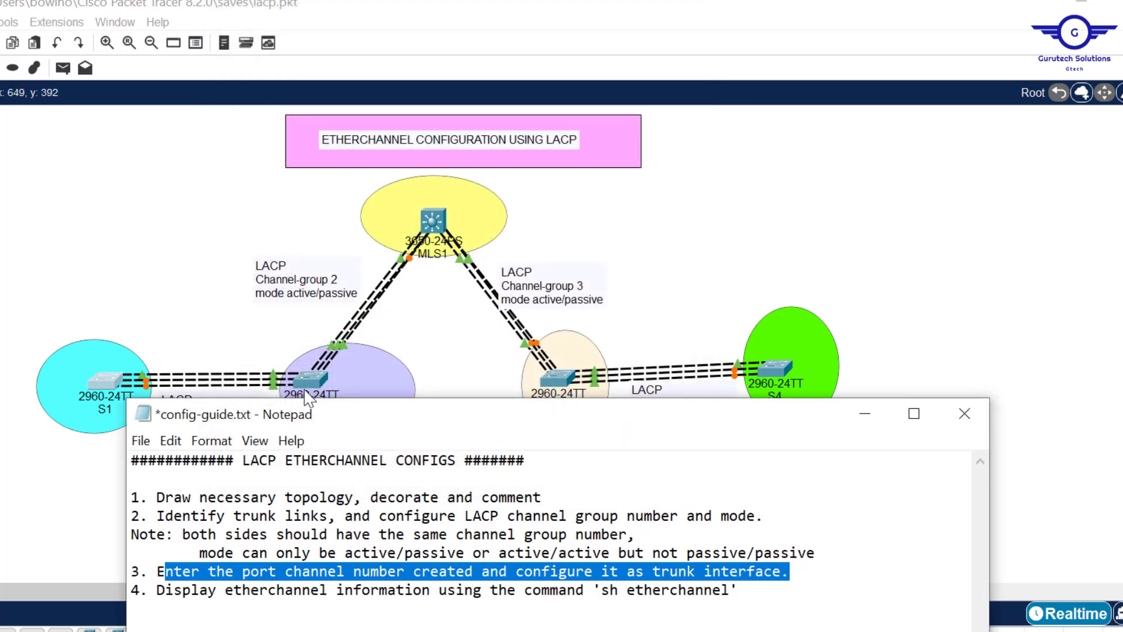
{"action": "left_click", "coordinate": [221, 315]}
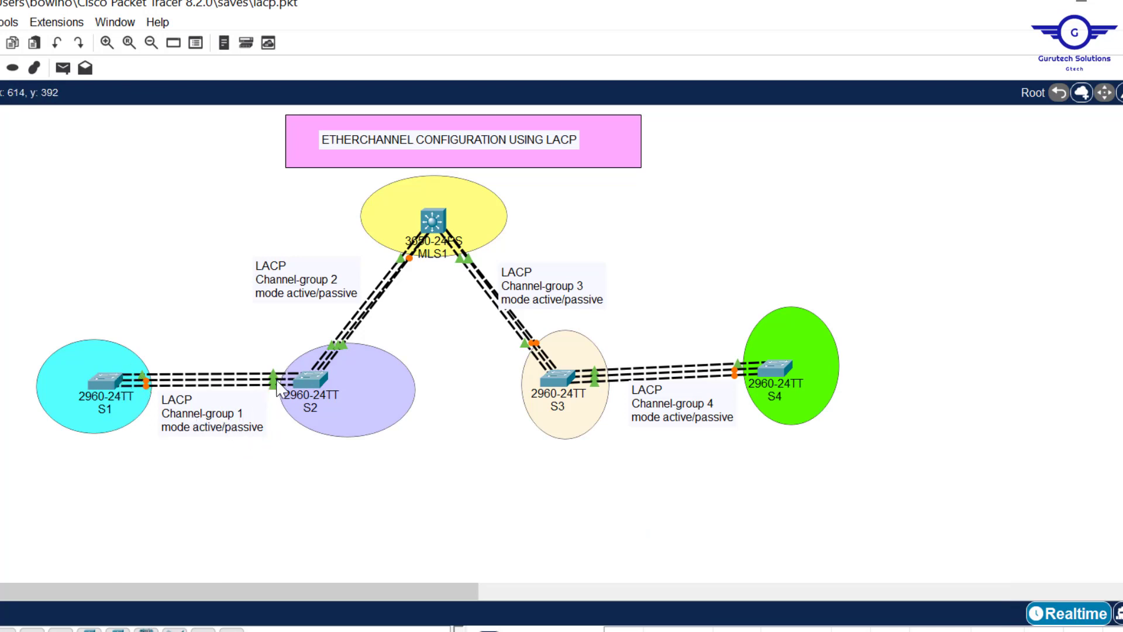
{"action": "mouse_move", "coordinate": [275, 378]}
{"action": "double_click", "coordinate": [311, 378]}
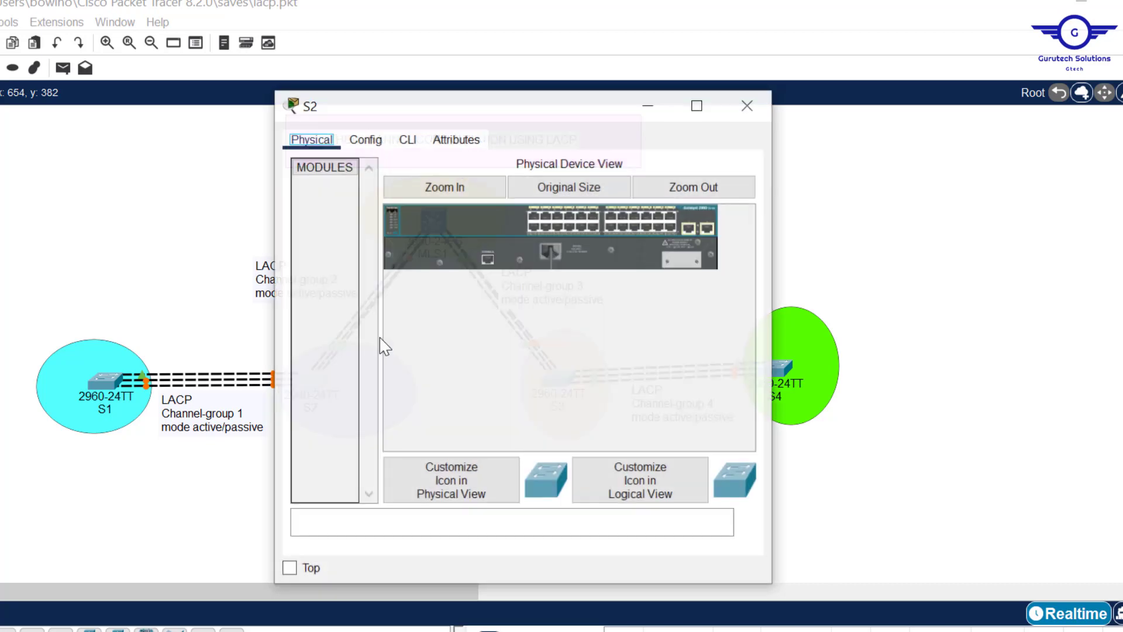
{"action": "left_click", "coordinate": [408, 140]}
{"action": "key", "text": "Return"}
{"action": "key", "text": "Return"}
{"action": "key", "text": "Return"}
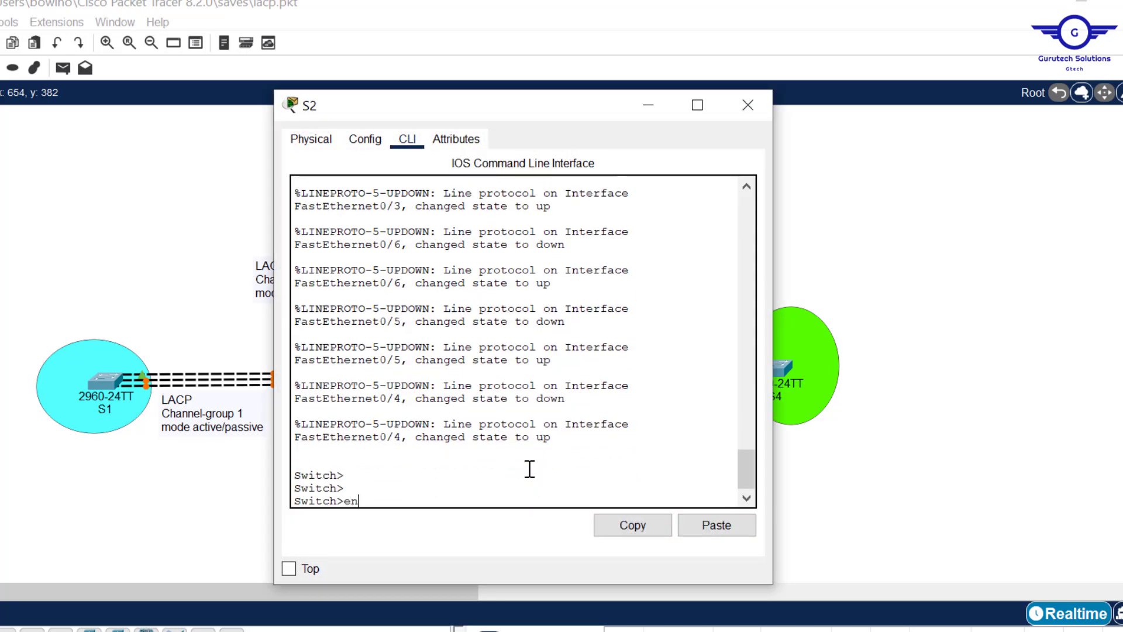
{"action": "type", "text": "en"}
{"action": "key", "text": "Return"}
{"action": "type", "text": "conf t"}
{"action": "key", "text": "Return"}
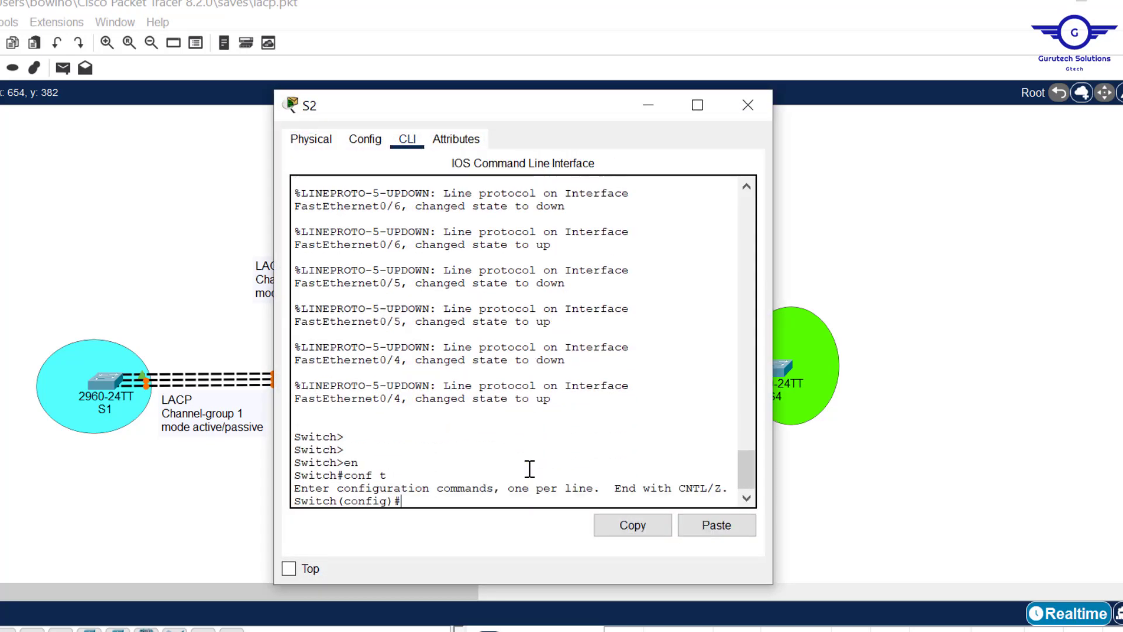
Assign S2's interfaces fa0/4-6 to channel-group 1 in LACP mode passive.
{"action": "key", "text": "Return"}
{"action": "key", "text": "Return"}
{"action": "type", "text": "int r"}
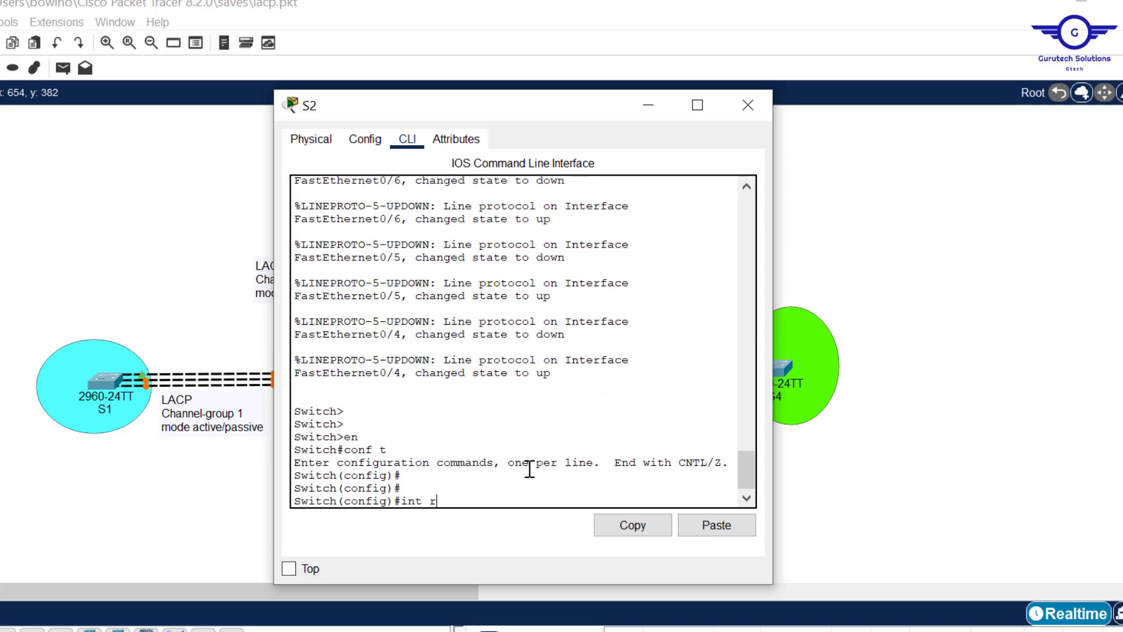
{"action": "type", "text": "ang"}
{"action": "key", "text": "Return"}
{"action": "key", "text": "Return"}
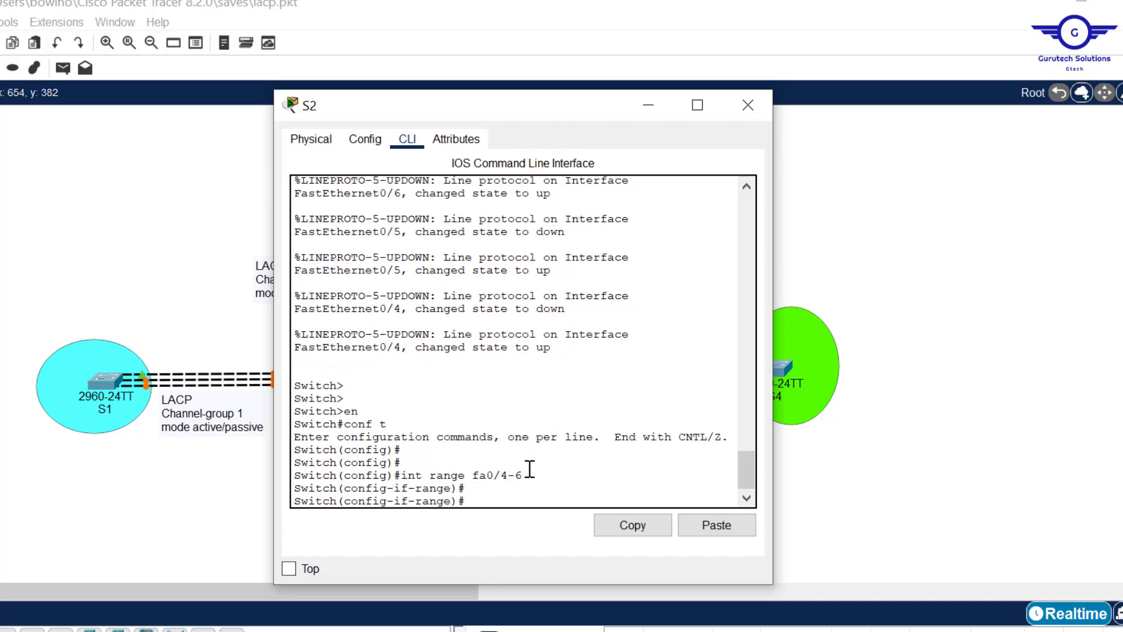
{"action": "type", "text": "channel"}
{"action": "key", "text": "Tab"}
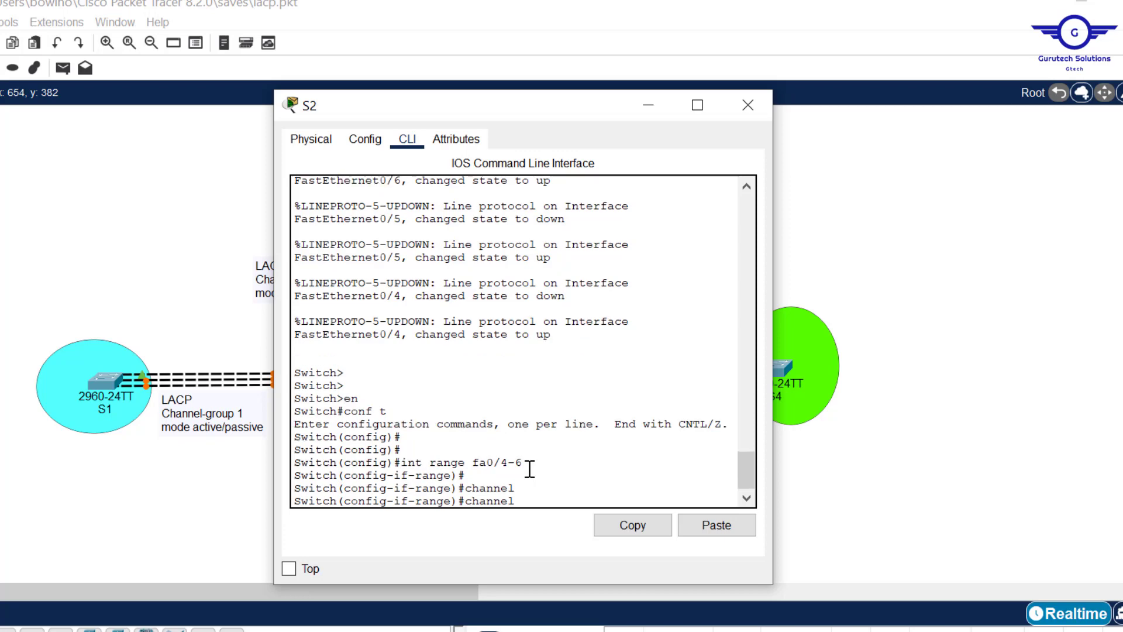
{"action": "type", "text": "-gr"}
{"action": "key", "text": "Tab"}
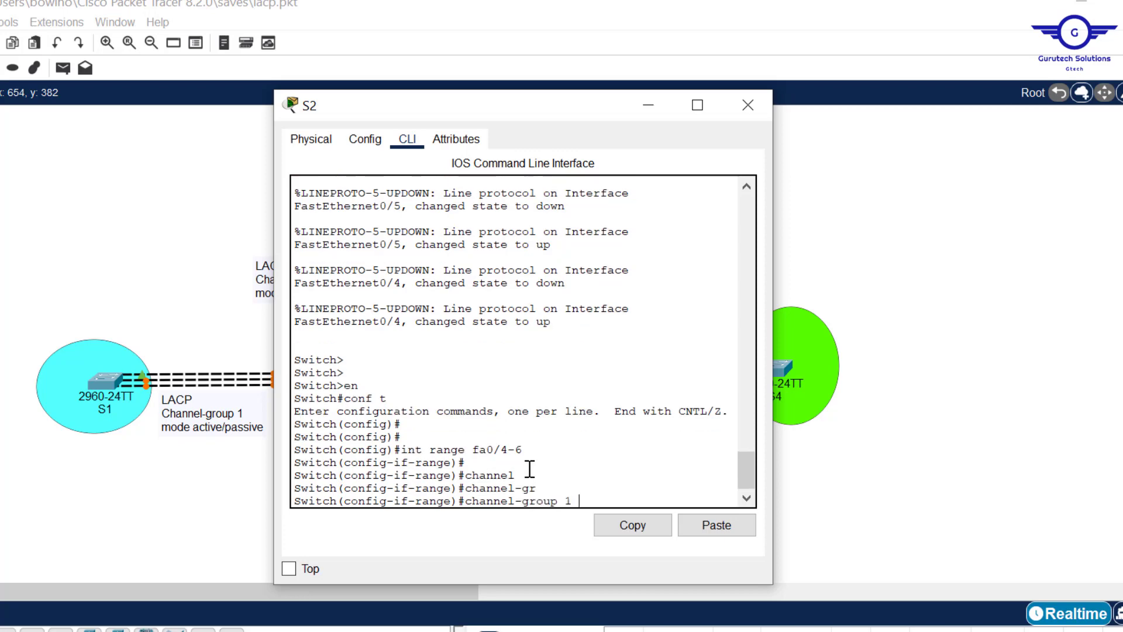
{"action": "type", "text": "1 mo"}
{"action": "key", "text": "Tab"}
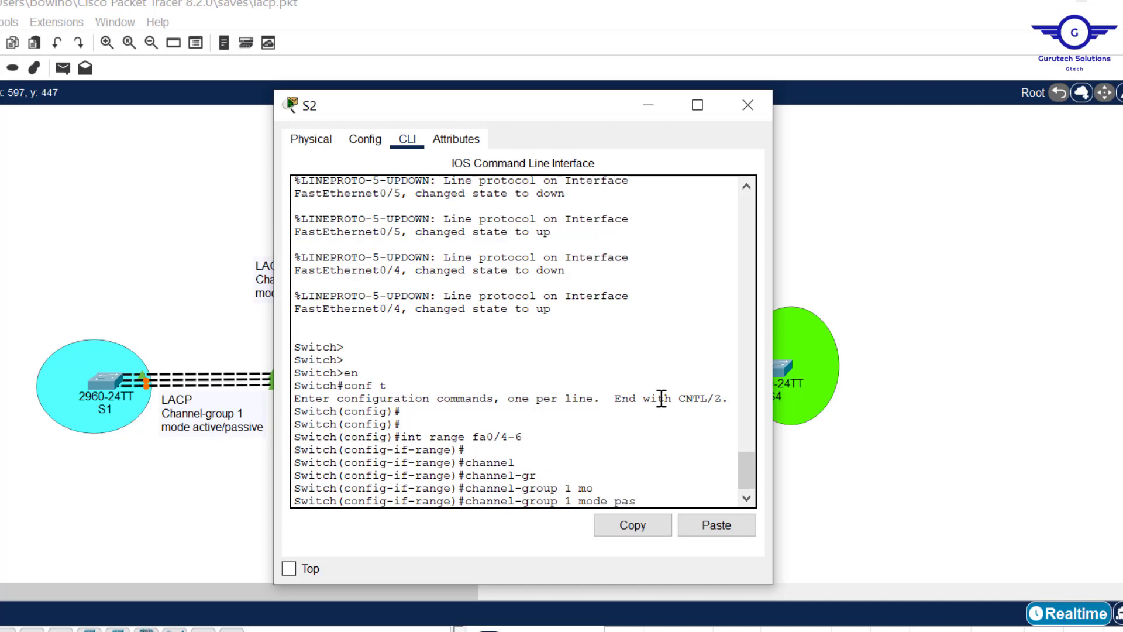
{"action": "type", "text": "s"}
{"action": "key", "text": "Tab"}
{"action": "key", "text": "Return"}
{"action": "key", "text": "Return"}
{"action": "key", "text": "Return"}
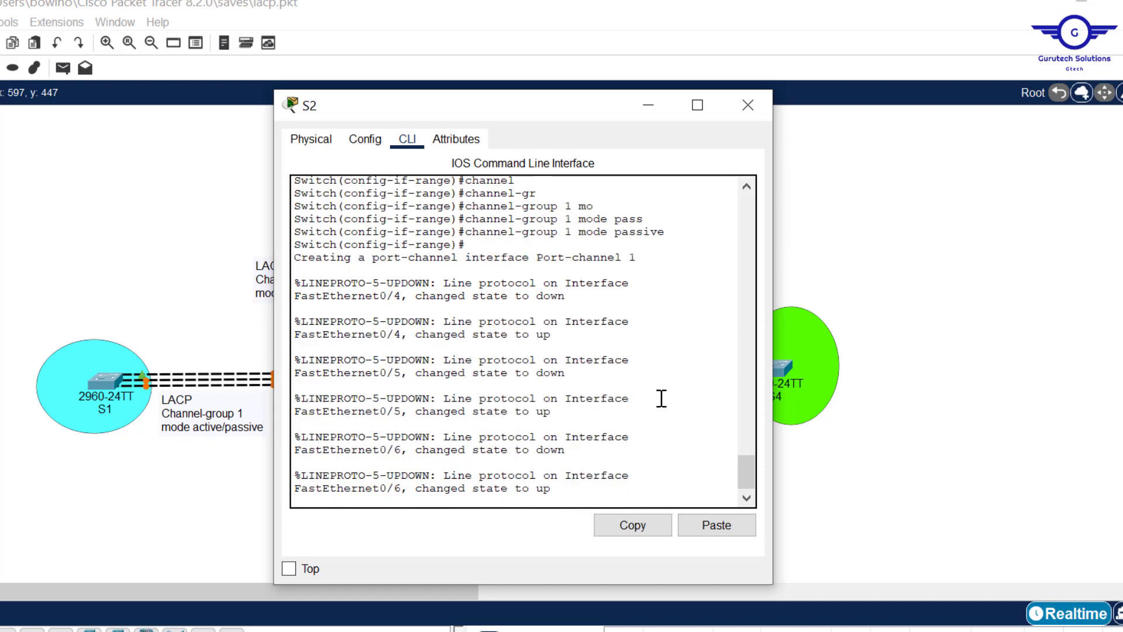
Exit interface range configuration on S2 back to global configuration mode.
{"action": "type", "text": "ex"}
{"action": "key", "text": "Return"}
{"action": "key", "text": "Return"}
{"action": "key", "text": "Return"}
{"action": "key", "text": "Return"}
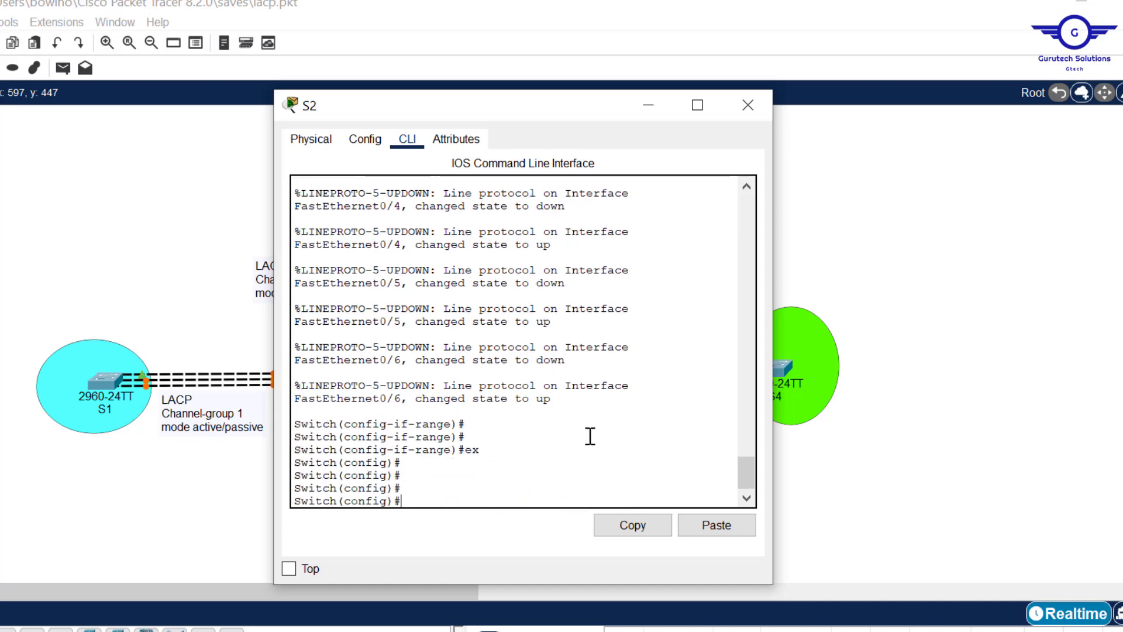
Review the channel-group number and interface range entered in S2's command history.
{"action": "left_click_drag", "start_coordinate": [747, 476], "coordinate": [746, 452]}
{"action": "double_click", "coordinate": [565, 305]}
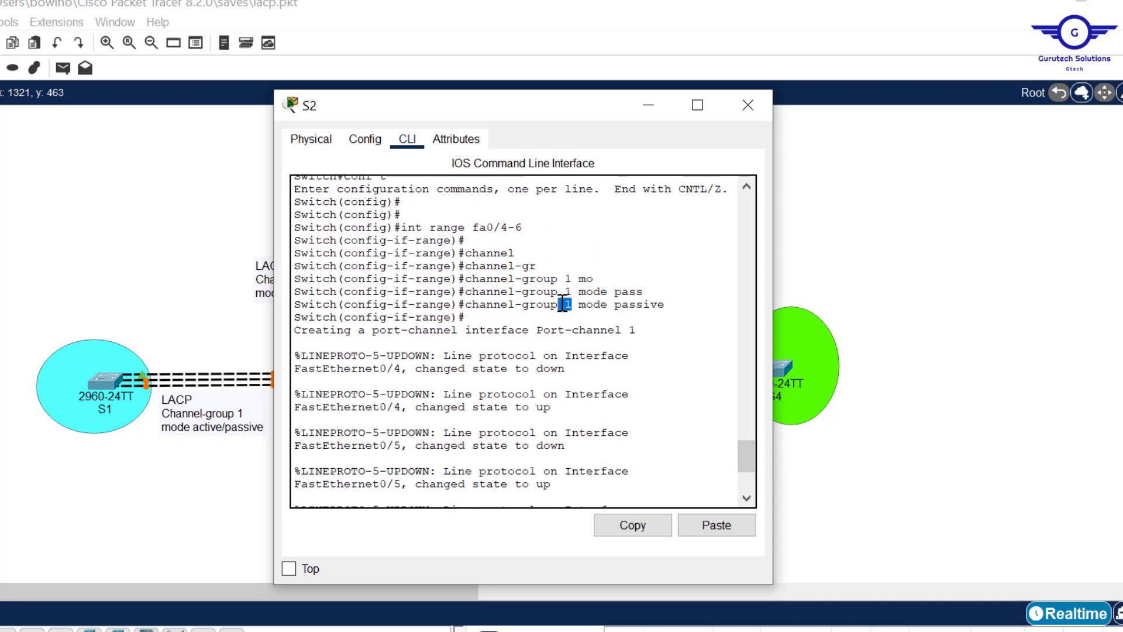
{"action": "left_click_drag", "start_coordinate": [525, 228], "coordinate": [407, 224]}
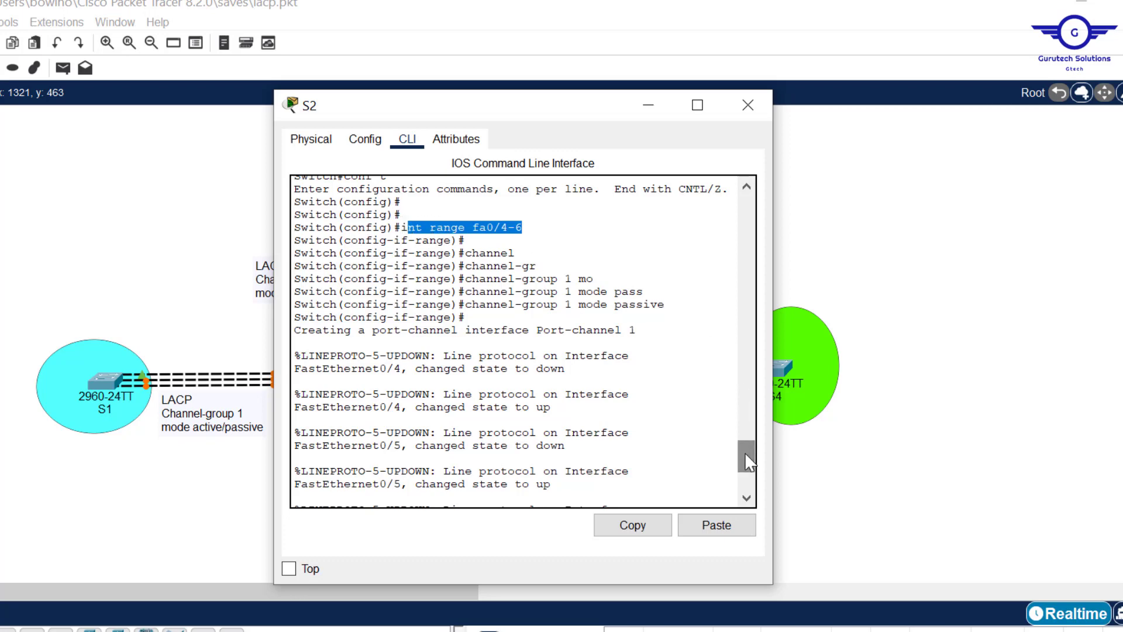
{"action": "left_click_drag", "start_coordinate": [745, 452], "coordinate": [747, 490]}
Configure interface port-channel 1 on S2 as a trunk and return to global configuration mode.
{"action": "left_click", "coordinate": [461, 474]}
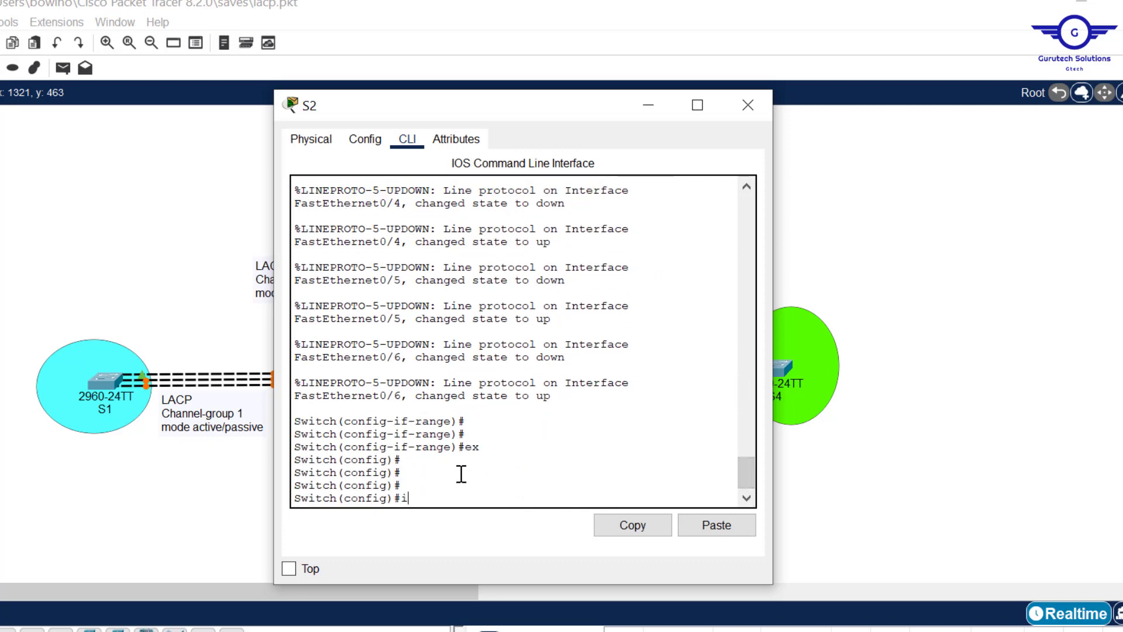
{"action": "type", "text": "int port-channel 1"}
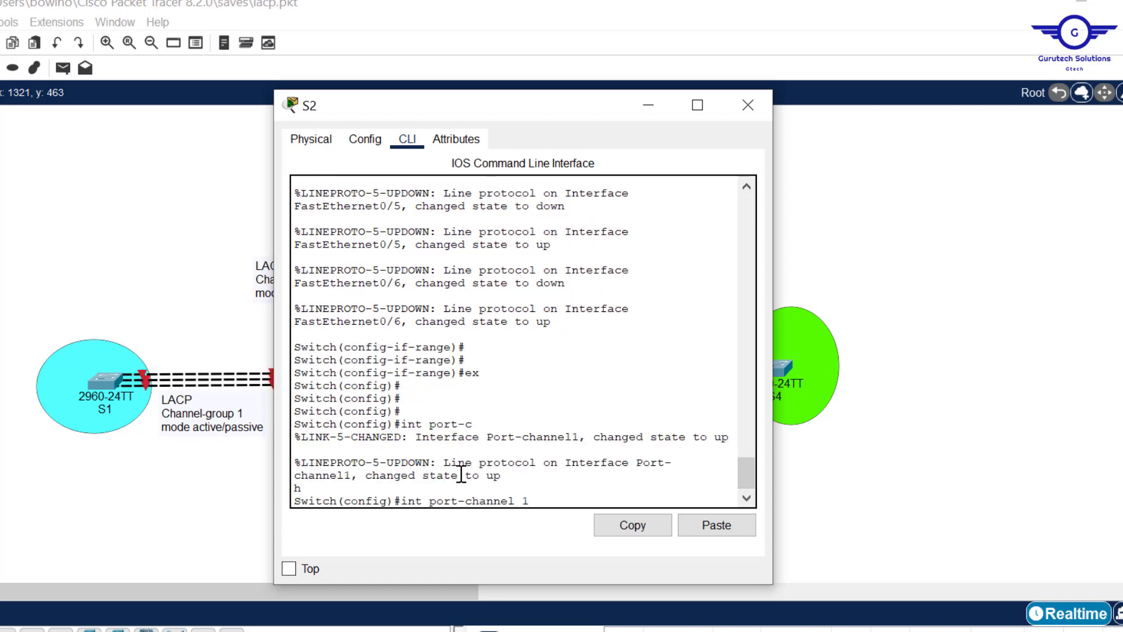
{"action": "key", "text": "Return"}
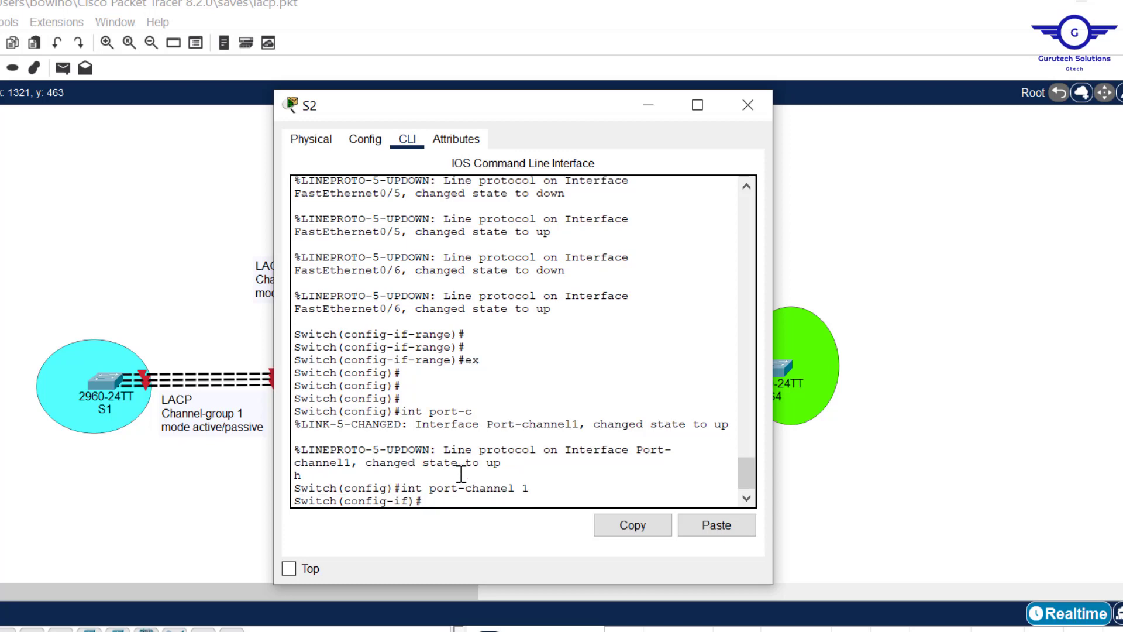
{"action": "type", "text": "swit"}
{"action": "key", "text": "Tab"}
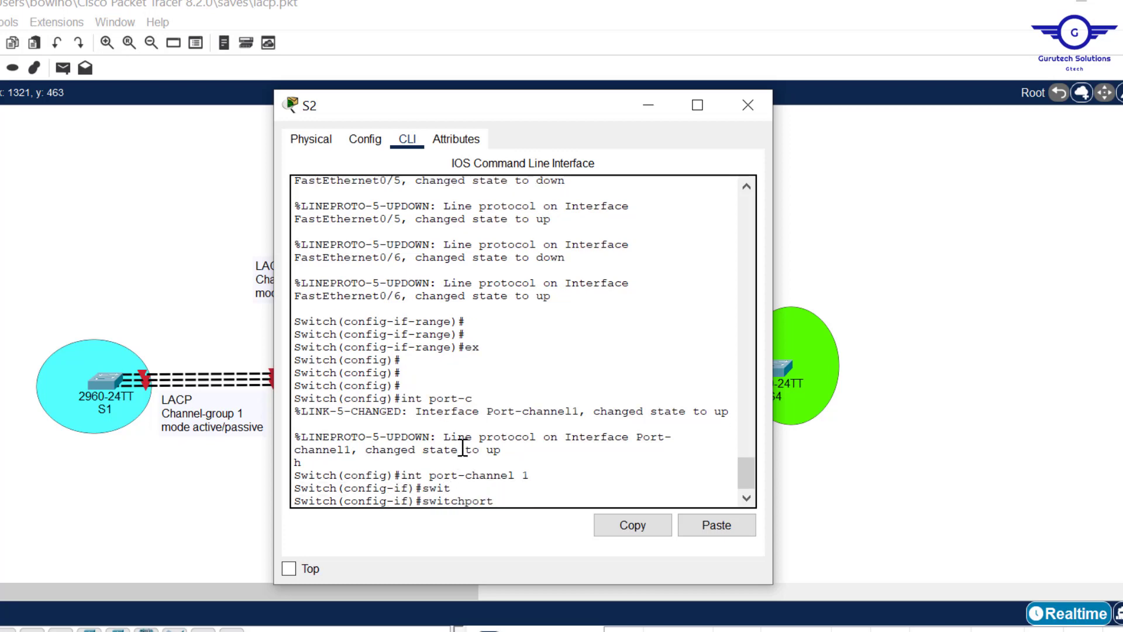
{"action": "type", "text": "m"}
{"action": "key", "text": "Tab"}
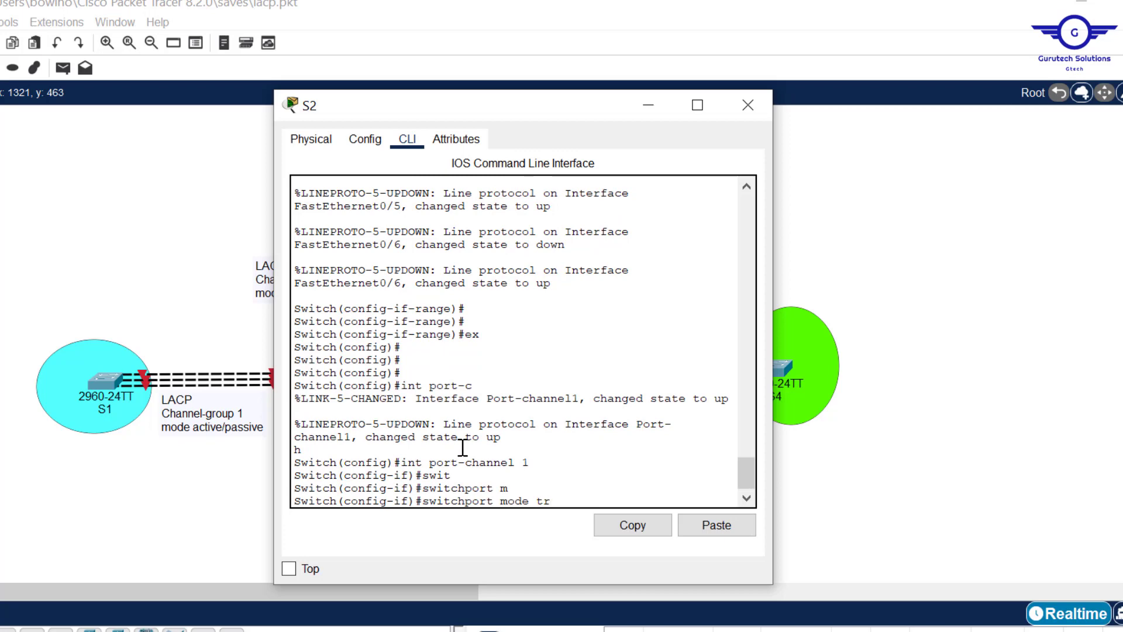
{"action": "key", "text": "Tab"}
{"action": "key", "text": "Return"}
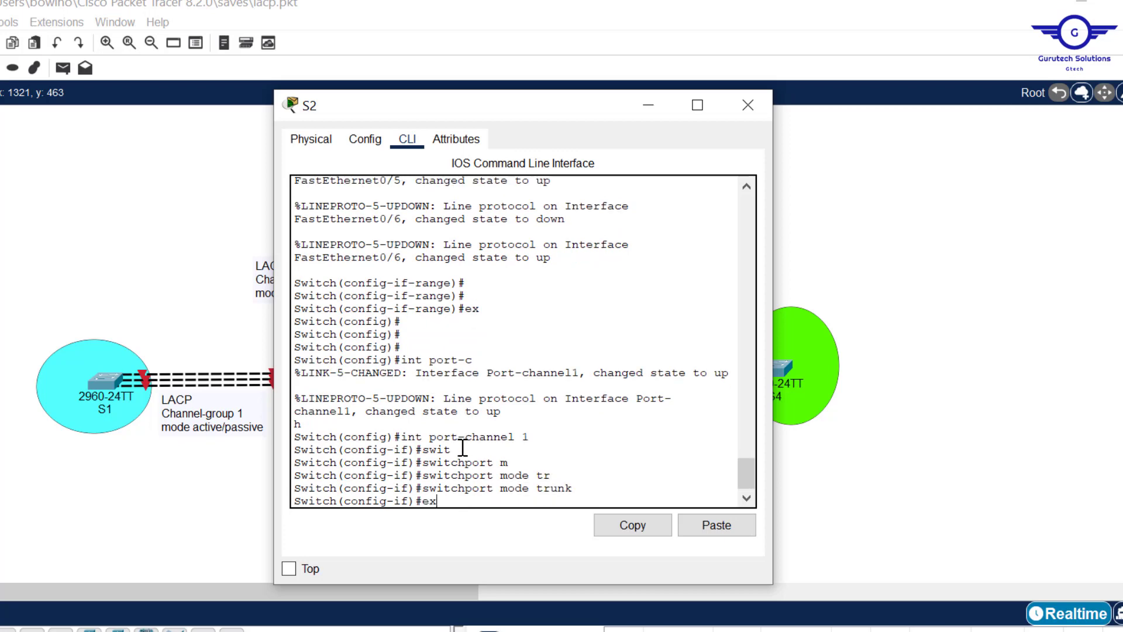
{"action": "type", "text": "ex"}
{"action": "key", "text": "Return"}
{"action": "key", "text": "Return"}
{"action": "key", "text": "Return"}
{"action": "key", "text": "Return"}
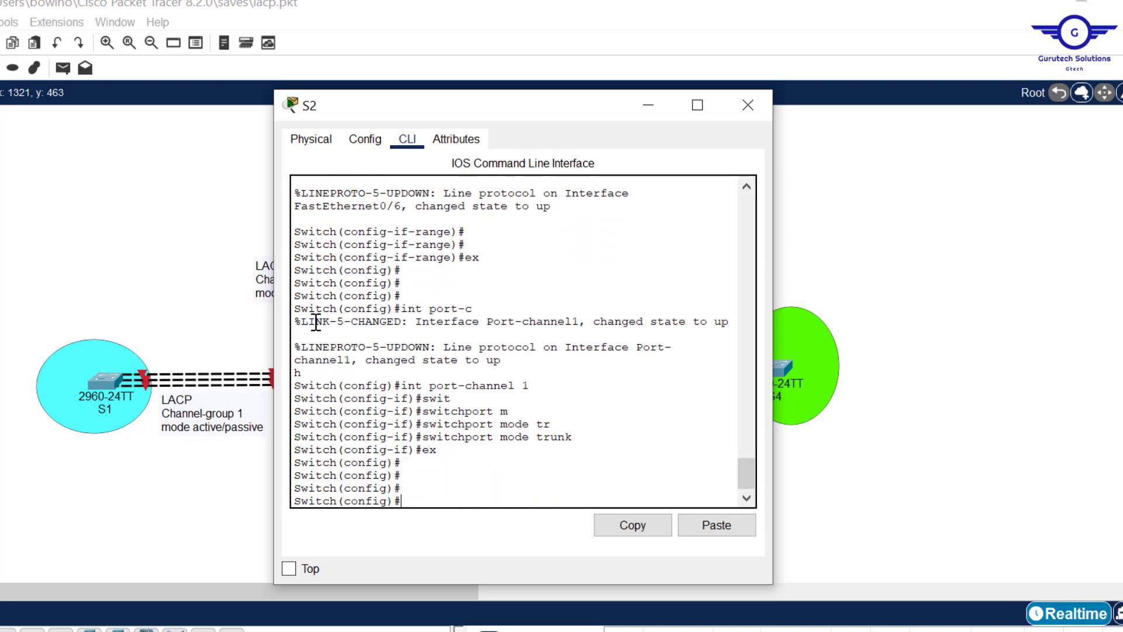
Inspect the S1–S2 and S2–MLS1 links in the topology and bring S2's command line back up.
{"action": "left_click", "coordinate": [96, 284]}
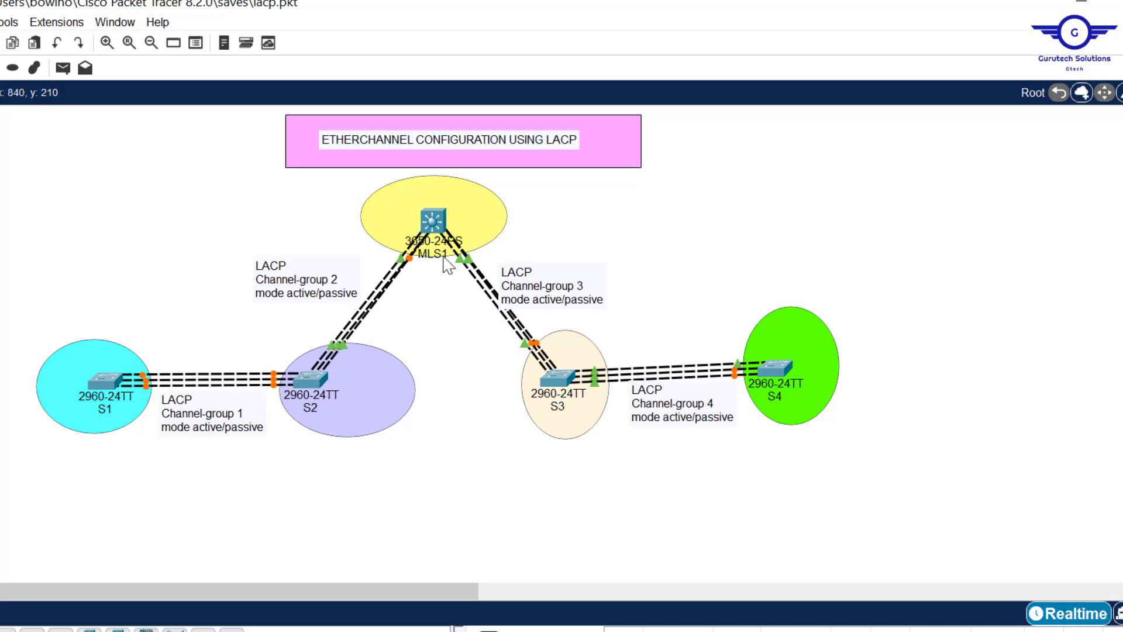
{"action": "mouse_move", "coordinate": [439, 264]}
{"action": "left_click", "coordinate": [310, 374]}
{"action": "left_click", "coordinate": [198, 220]}
{"action": "left_click", "coordinate": [314, 375]}
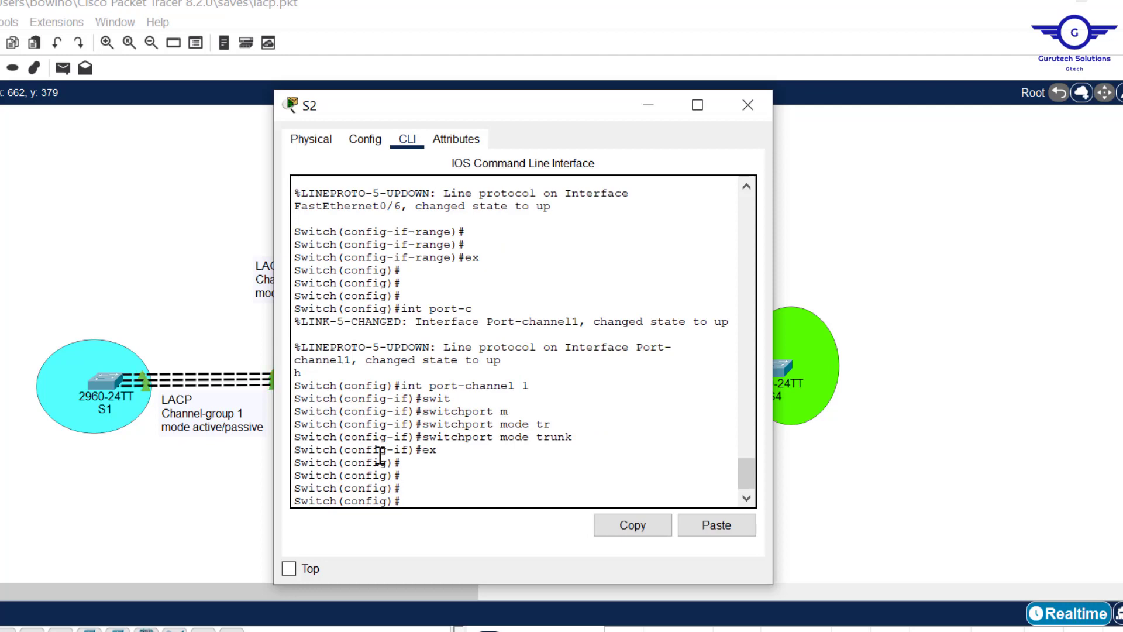
{"action": "left_click", "coordinate": [89, 285]}
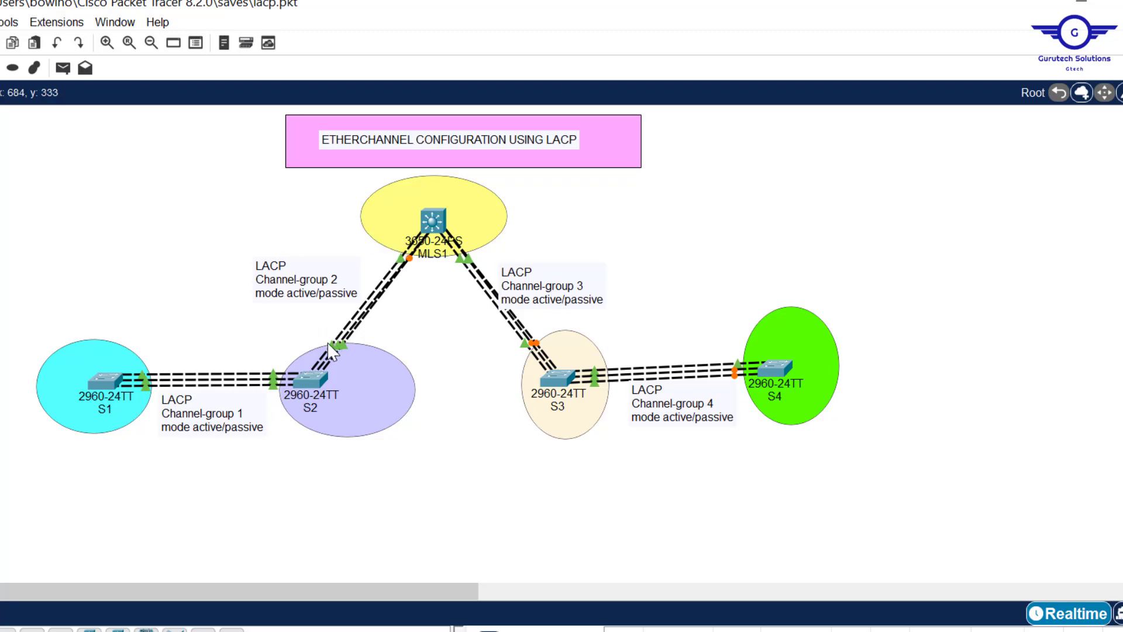
{"action": "left_click", "coordinate": [307, 380]}
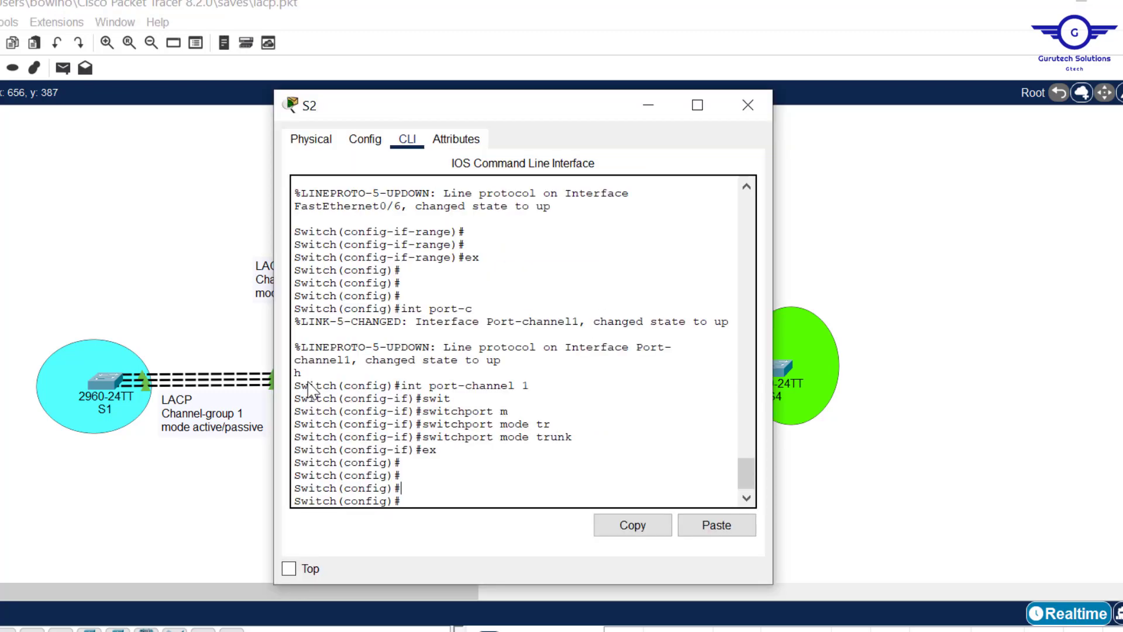
Enter interface range configuration for fa0/1-3 on S2.
{"action": "type", "text": "int range fa0"}
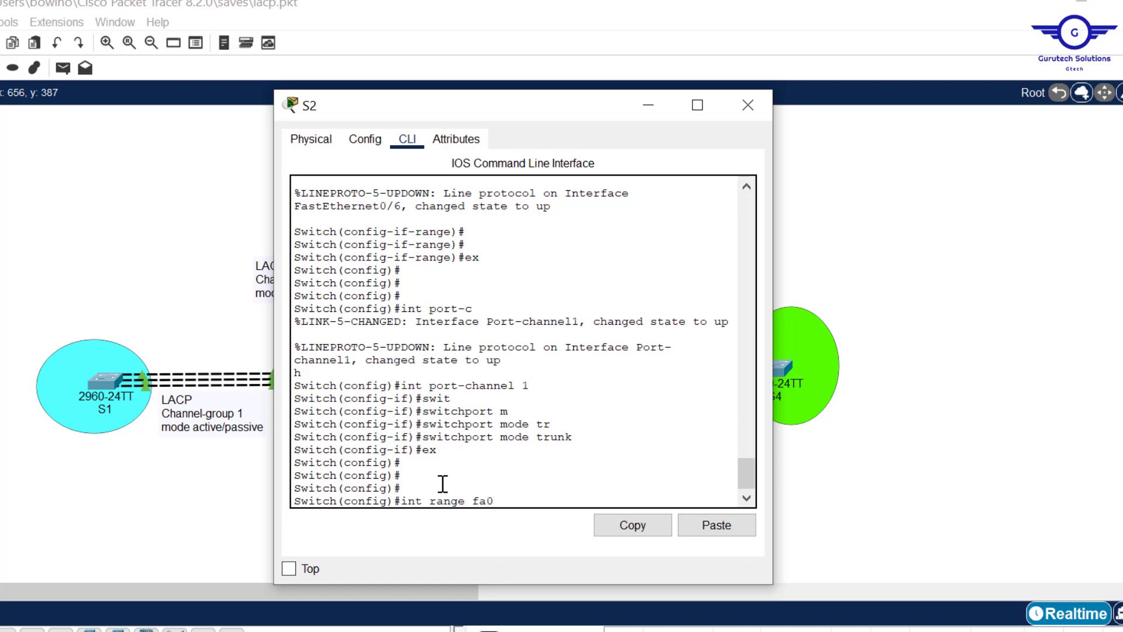
{"action": "type", "text": "/1-3"}
{"action": "key", "text": "Return"}
{"action": "key", "text": "Return"}
{"action": "key", "text": "Return"}
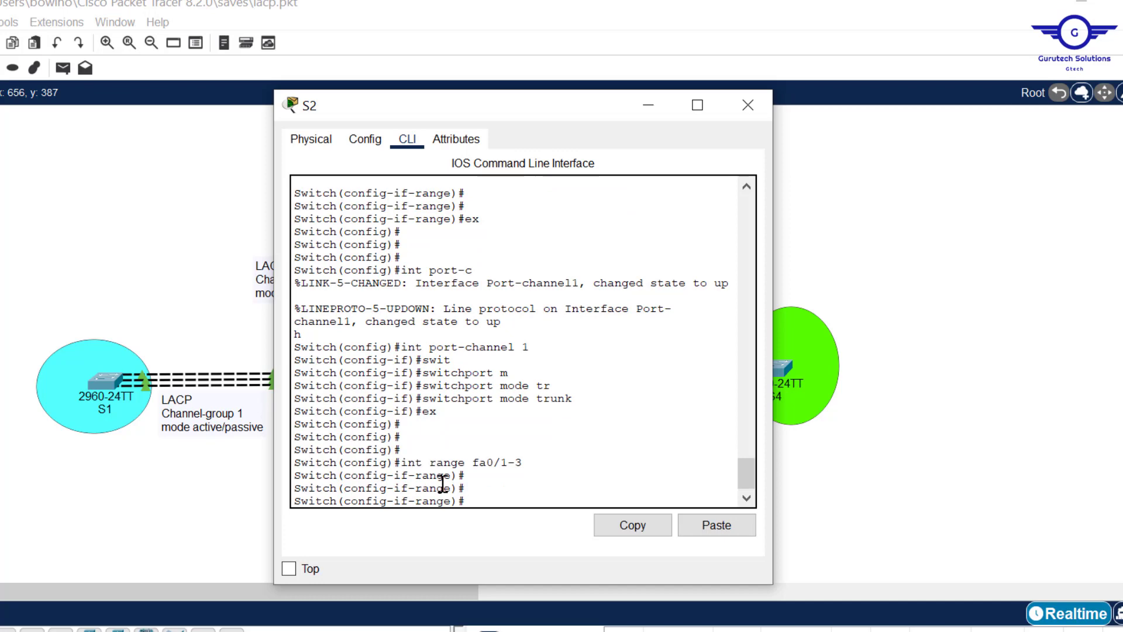
Assign S2's fa0/1-3 interfaces to channel-group 2 in active mode, after checking the group label in the topology.
{"action": "type", "text": "chann"}
{"action": "key", "text": "Tab"}
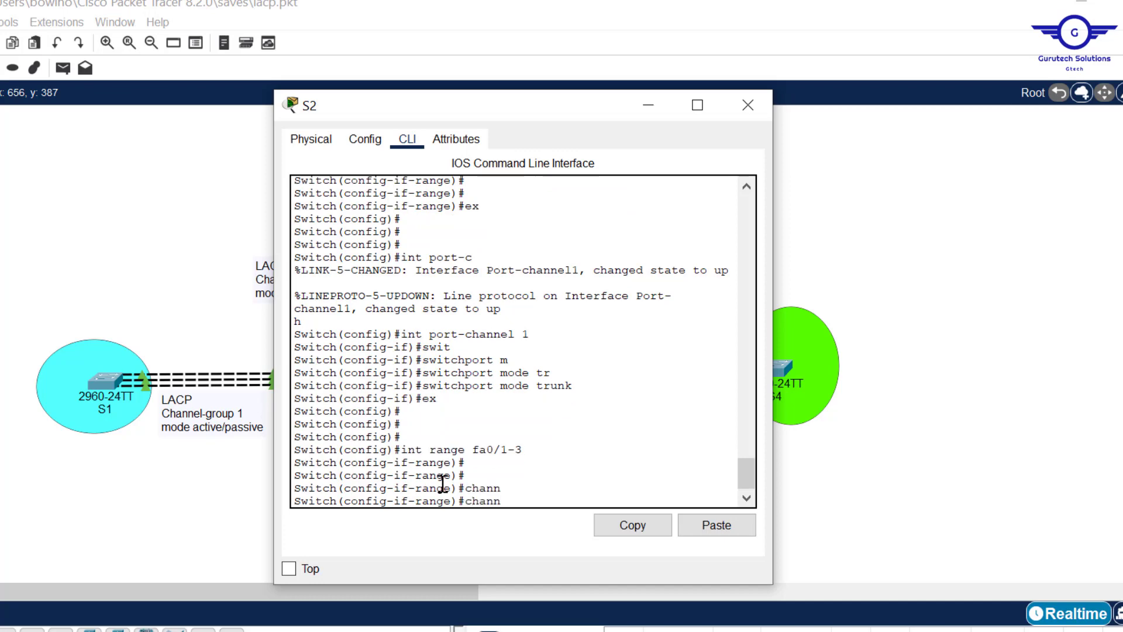
{"action": "type", "text": "el-g"}
{"action": "key", "text": "Tab"}
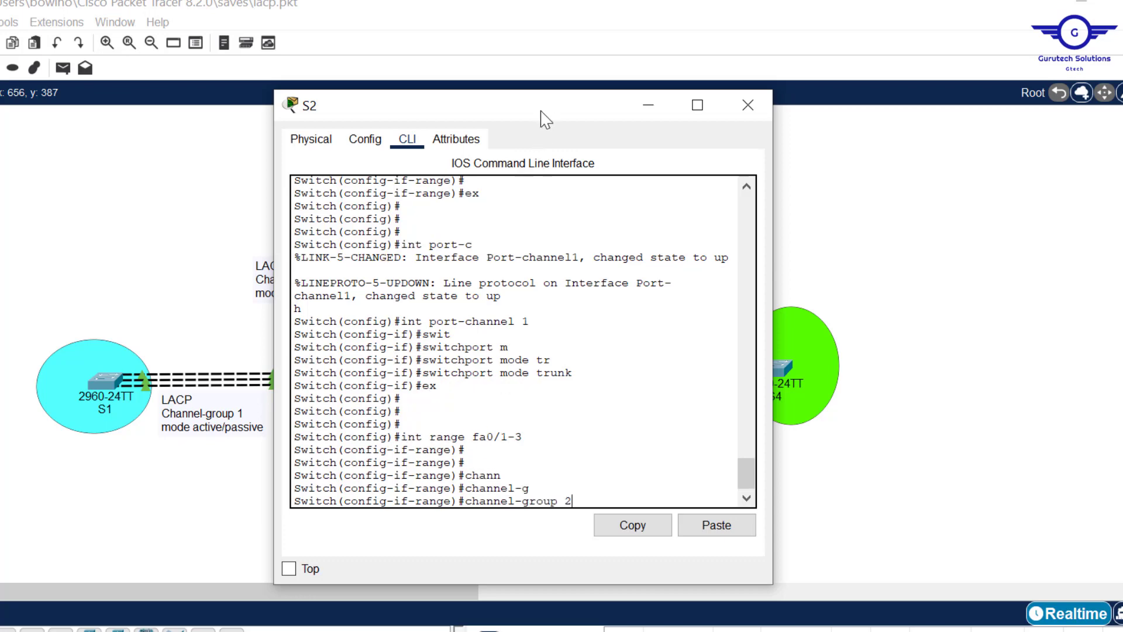
{"action": "left_click_drag", "start_coordinate": [542, 111], "coordinate": [742, 146]}
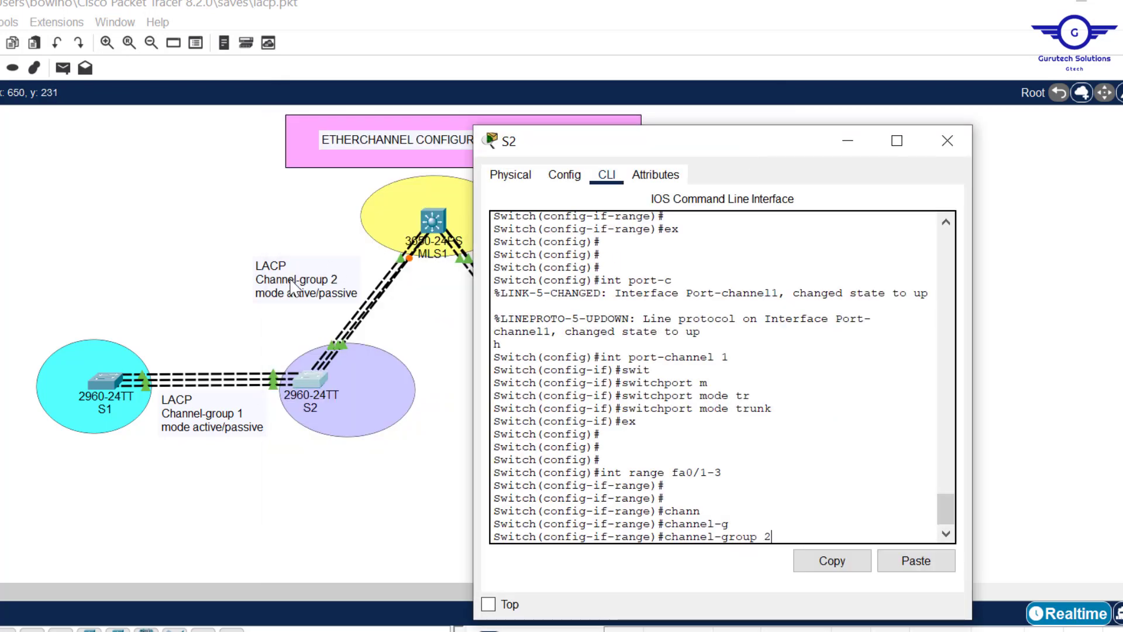
{"action": "left_click_drag", "start_coordinate": [774, 155], "coordinate": [519, 153]}
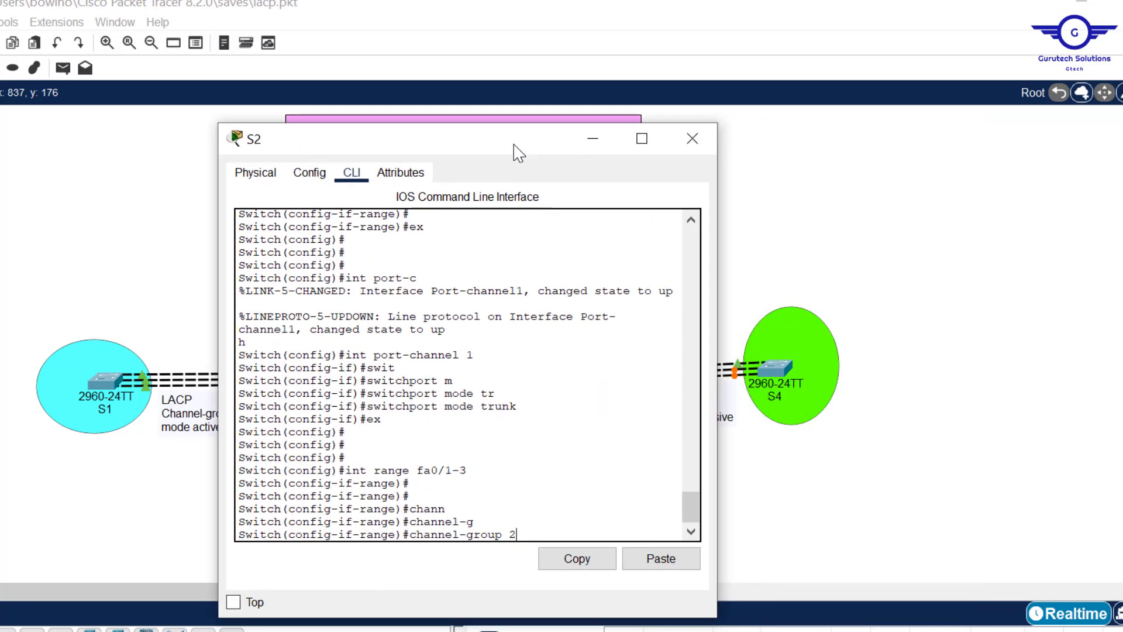
{"action": "key", "text": "Tab"}
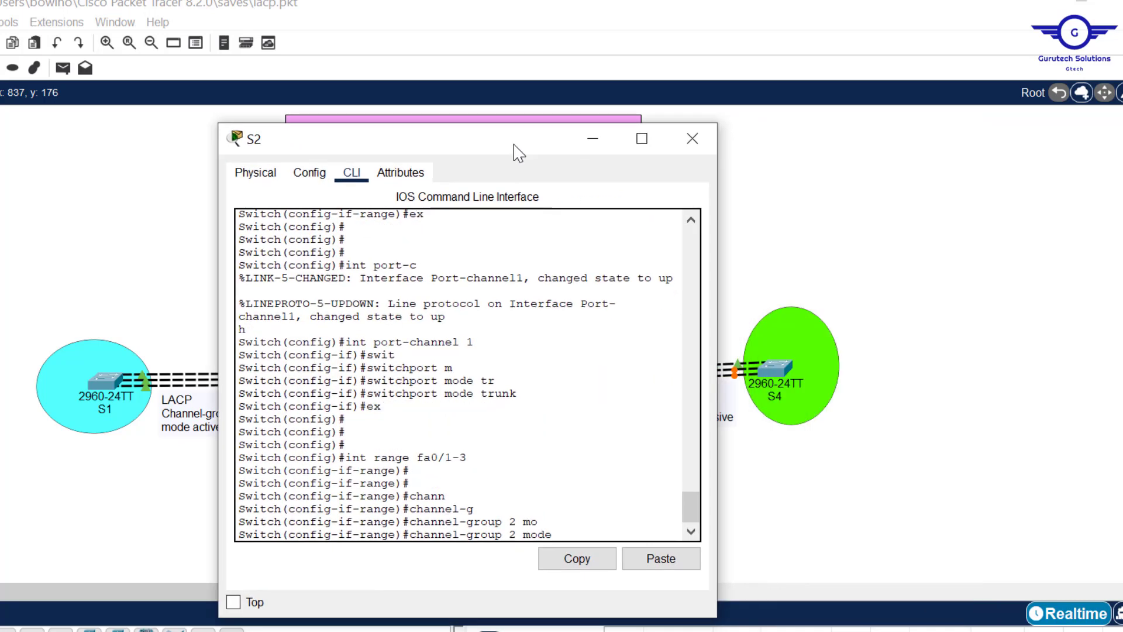
{"action": "type", "text": "pass"}
{"action": "key", "text": "Tab"}
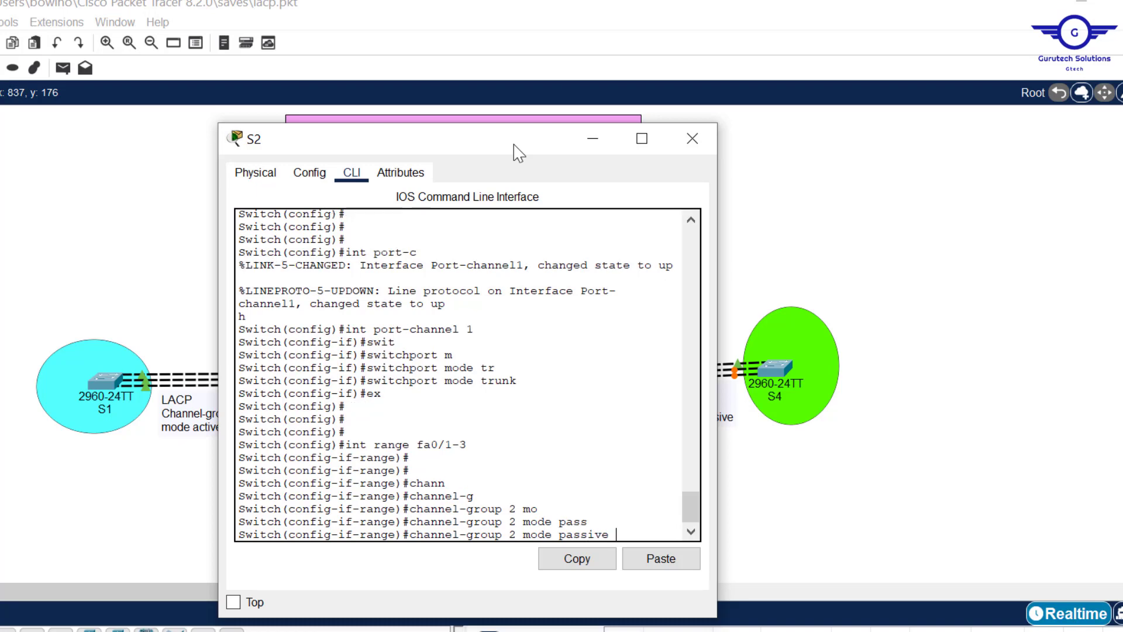
{"action": "key", "text": "BackSpace"}
{"action": "key", "text": "BackSpace"}
{"action": "key", "text": "BackSpace"}
{"action": "key", "text": "BackSpace"}
{"action": "type", "text": "act"}
{"action": "key", "text": "Tab"}
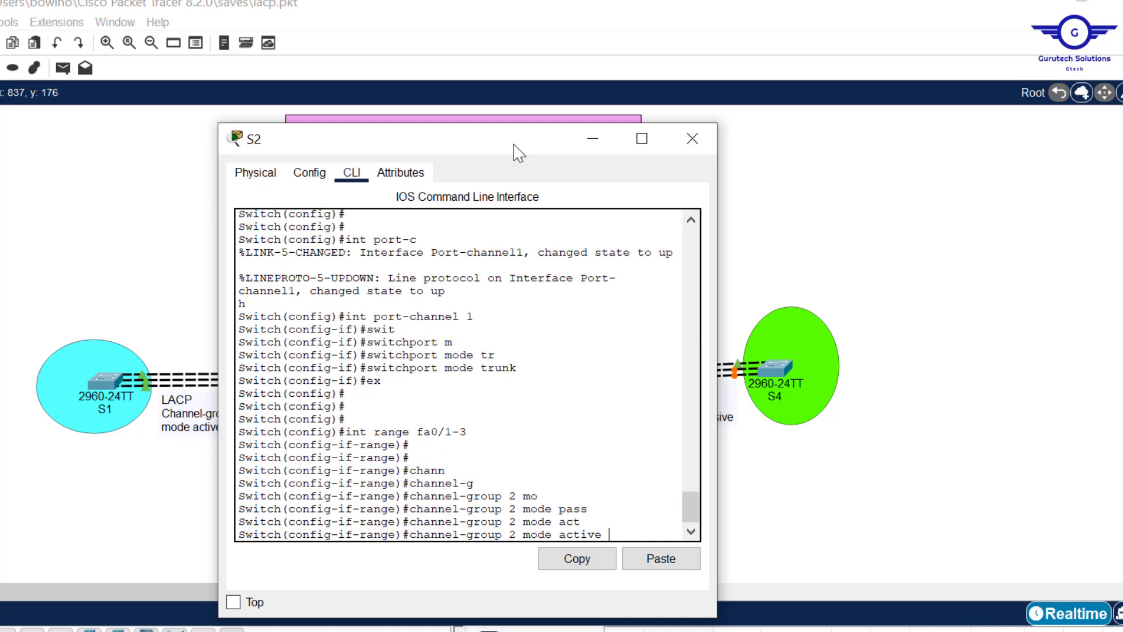
{"action": "key", "text": "Return"}
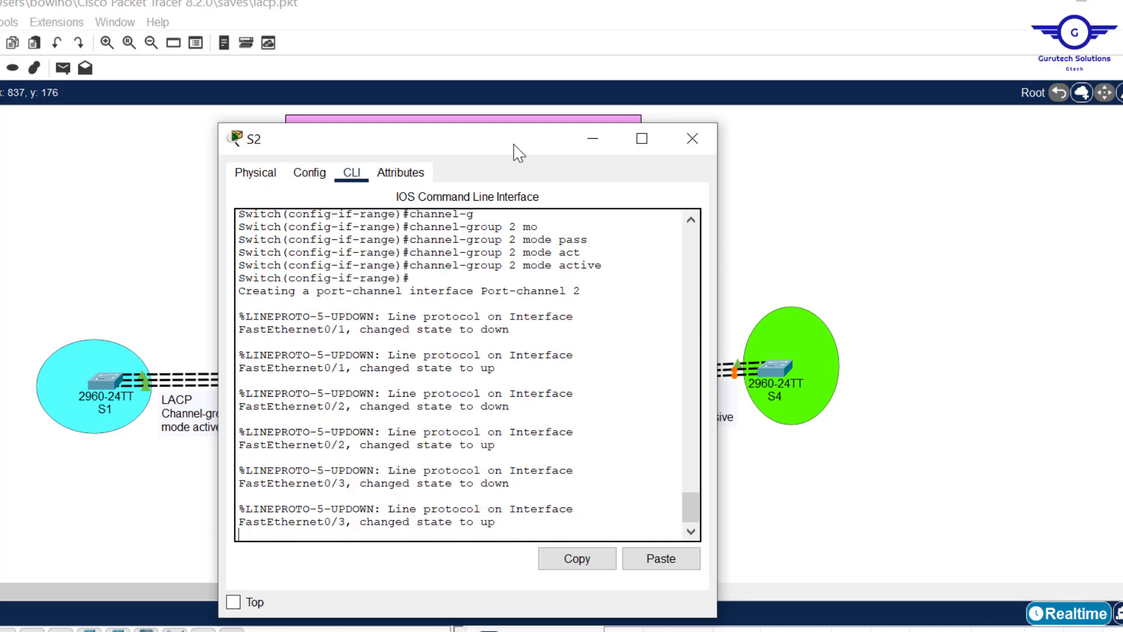
Leave S2's fa0/1-3 range configuration and return to global configuration mode.
{"action": "key", "text": "Return"}
{"action": "key", "text": "Return"}
{"action": "type", "text": "exit"}
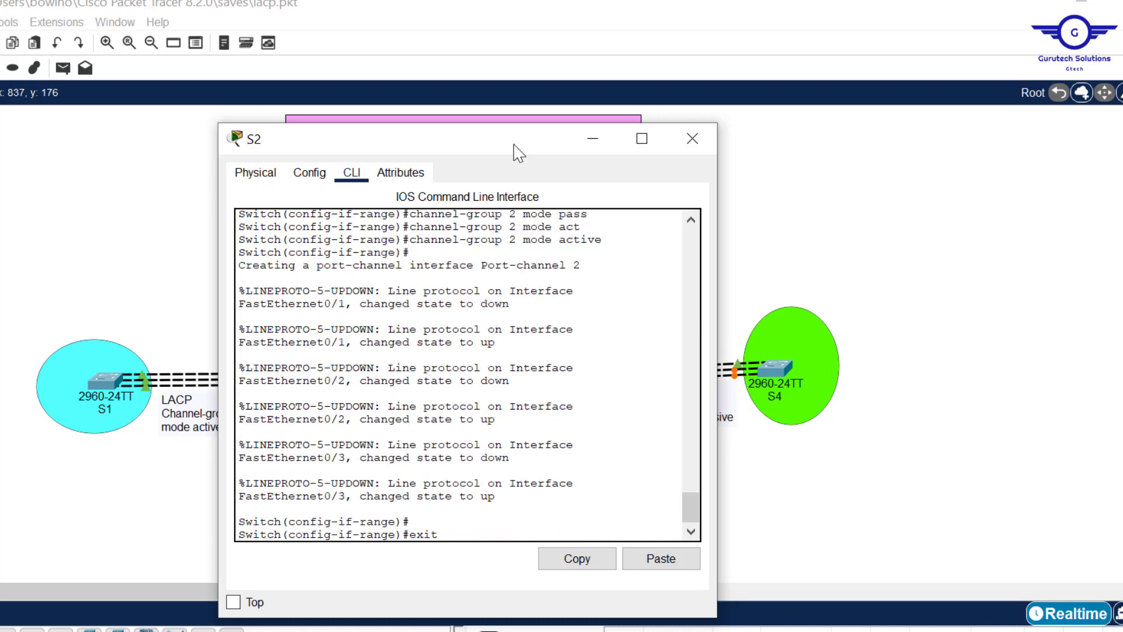
{"action": "key", "text": "Return"}
{"action": "key", "text": "Return"}
{"action": "key", "text": "Return"}
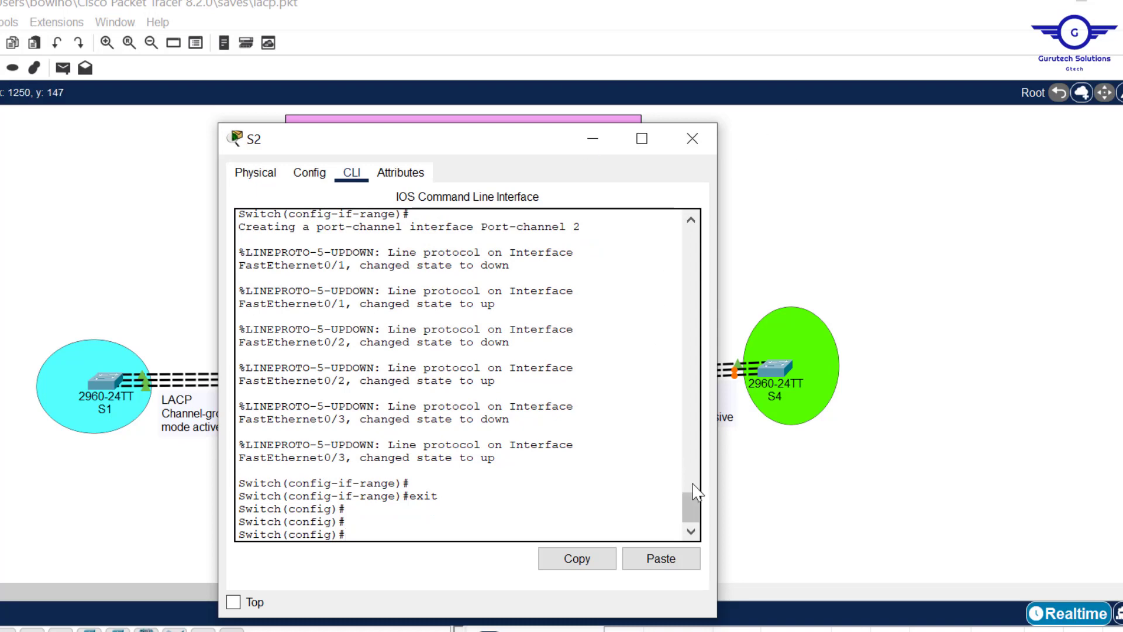
Write the command that selects interface port-channel 2 on S2, leaving it unexecuted at the prompt.
{"action": "type", "text": "int port"}
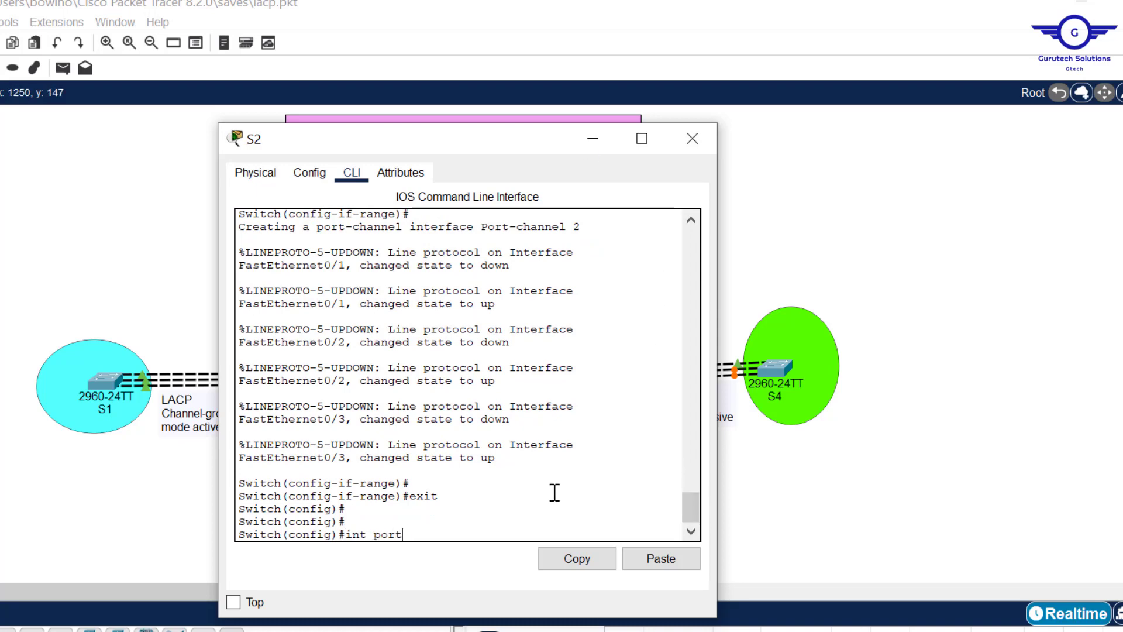
{"action": "type", "text": "-cha"}
{"action": "key", "text": "Tab"}
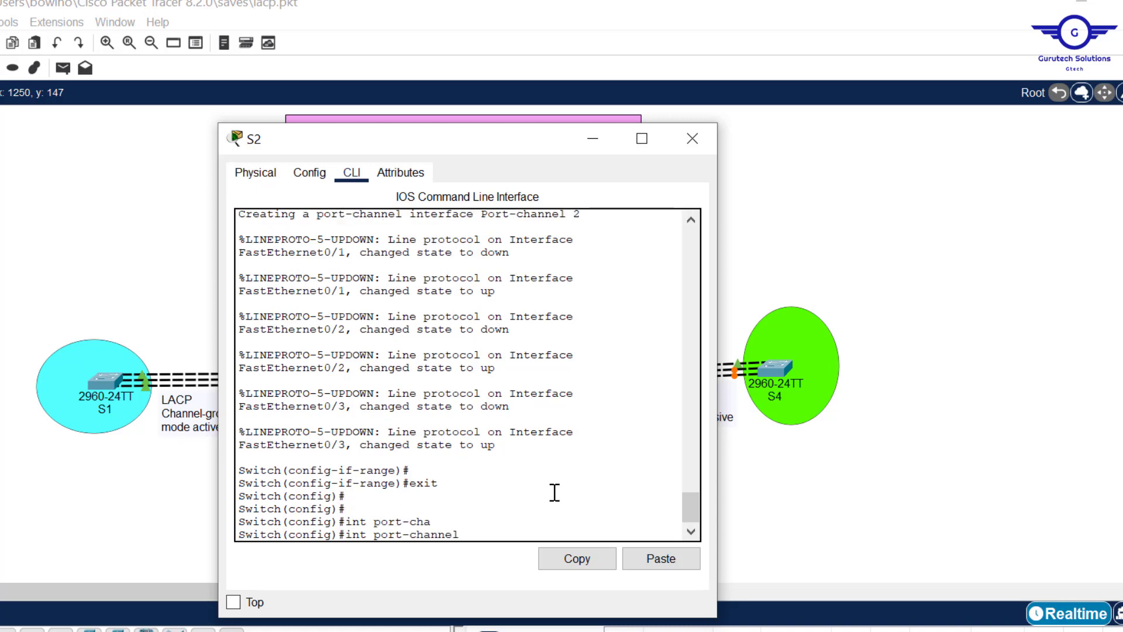
{"action": "type", "text": "2"}
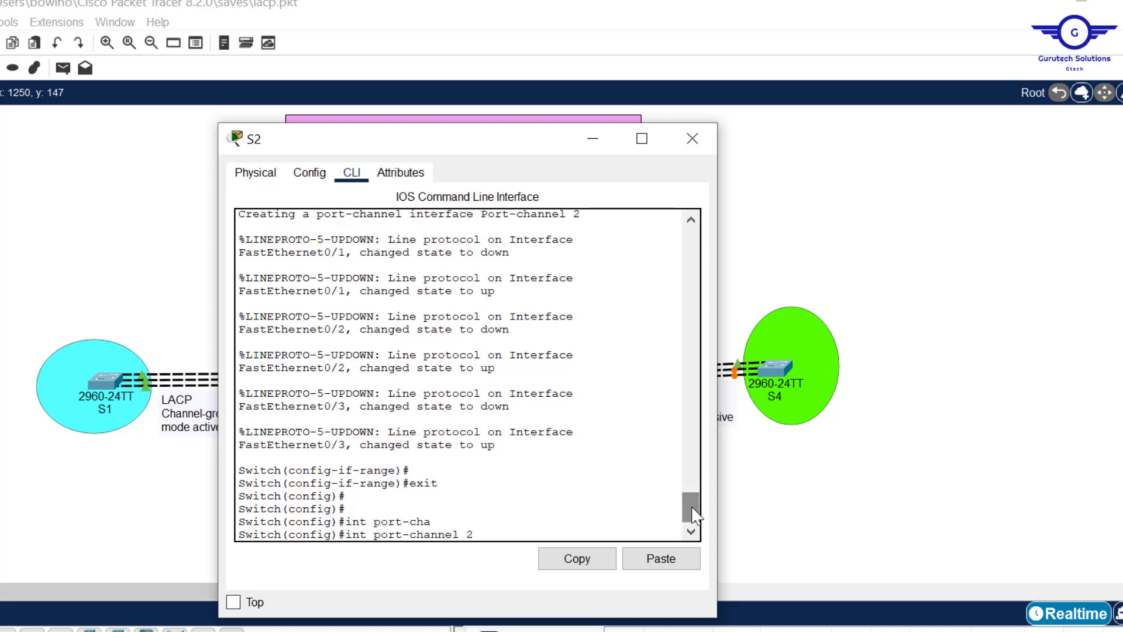
Review the fa0/1-3 interface range and the port-channel creation message in S2's command history.
{"action": "left_click_drag", "start_coordinate": [694, 514], "coordinate": [686, 468]}
{"action": "left_click_drag", "start_coordinate": [471, 337], "coordinate": [432, 336]}
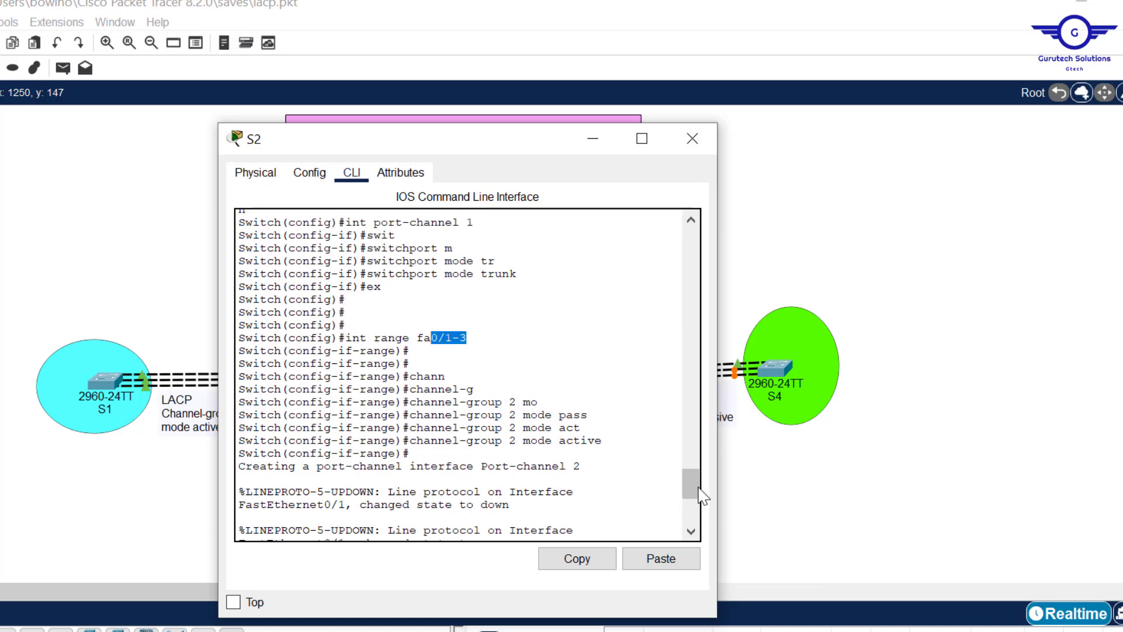
{"action": "mouse_move", "coordinate": [692, 490]}
{"action": "left_mouse_down"}
{"action": "mouse_move", "coordinate": [694, 522]}
{"action": "mouse_move", "coordinate": [695, 506]}
{"action": "left_mouse_up"}
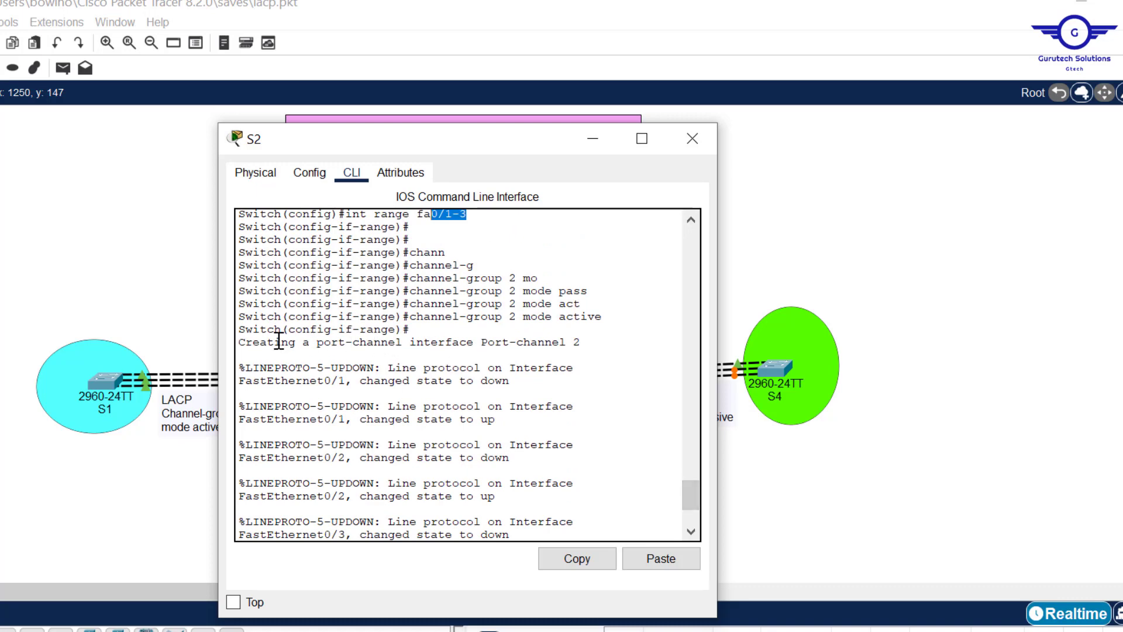
{"action": "left_click", "coordinate": [325, 340]}
{"action": "left_click_drag", "start_coordinate": [476, 343], "coordinate": [583, 345]}
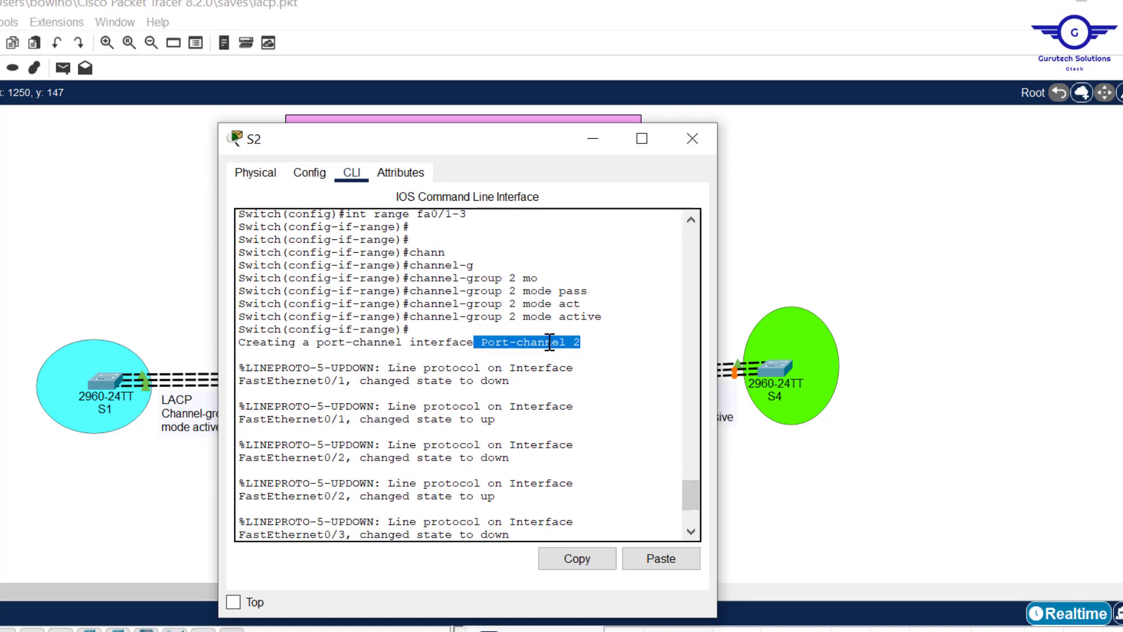
{"action": "left_click_drag", "start_coordinate": [689, 489], "coordinate": [692, 530]}
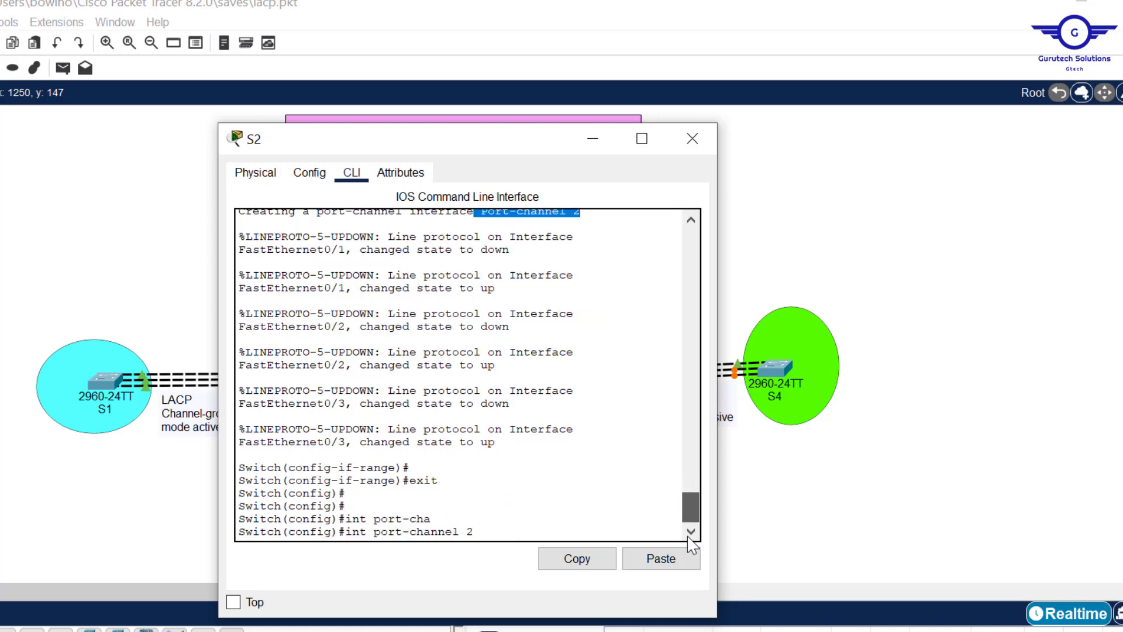
Run the port-channel 2 interface command, set it to switchport mode trunk, and return to global configuration mode.
{"action": "key", "text": "Return"}
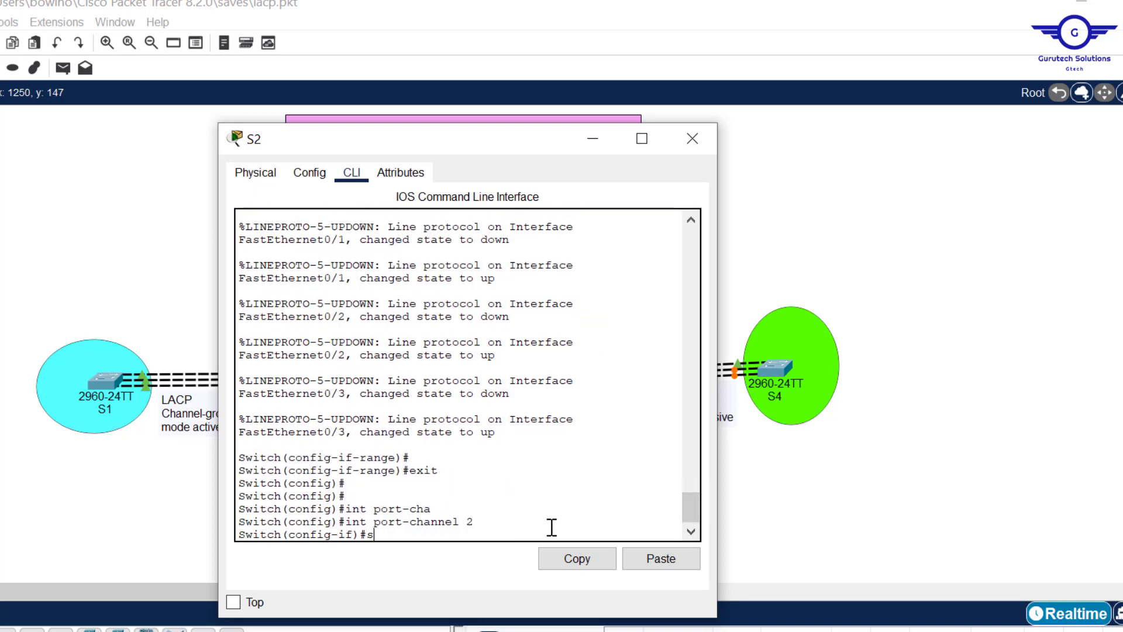
{"action": "type", "text": "switc"}
{"action": "key", "text": "Tab"}
{"action": "type", "text": "m"}
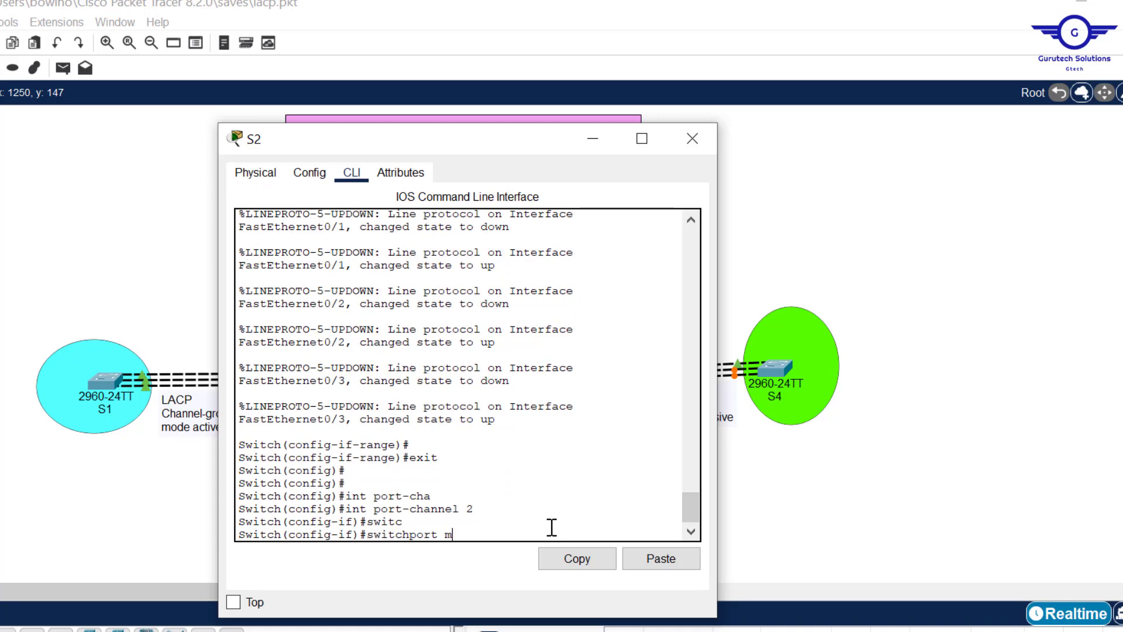
{"action": "key", "text": "Tab"}
{"action": "type", "text": "tr"}
{"action": "key", "text": "Tab"}
{"action": "key", "text": "Return"}
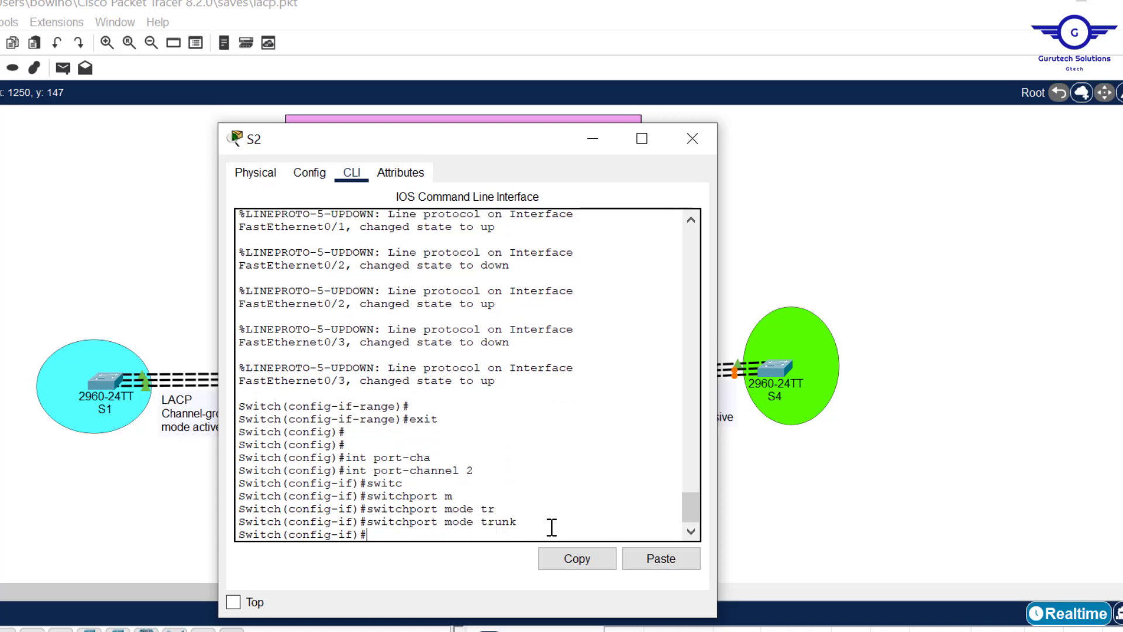
{"action": "type", "text": "ex"}
{"action": "key", "text": "Return"}
{"action": "key", "text": "Return"}
{"action": "key", "text": "Return"}
{"action": "key", "text": "Return"}
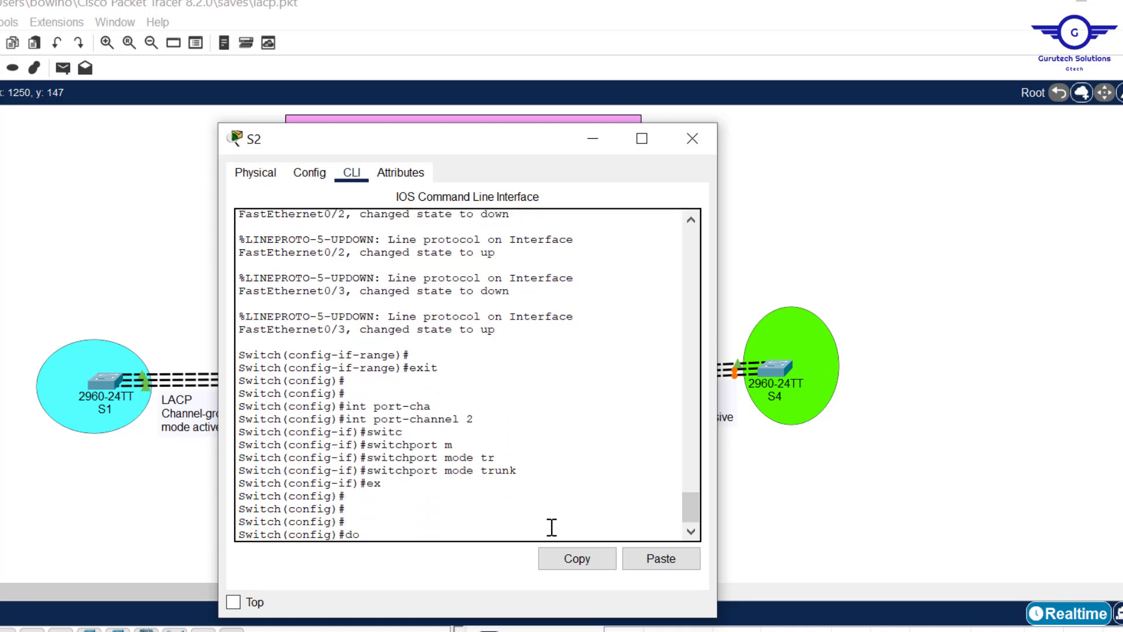
Save S2's running configuration with do wr.
{"action": "type", "text": "do wr"}
{"action": "key", "text": "Return"}
{"action": "key", "text": "Return"}
{"action": "key", "text": "Return"}
{"action": "key", "text": "Return"}
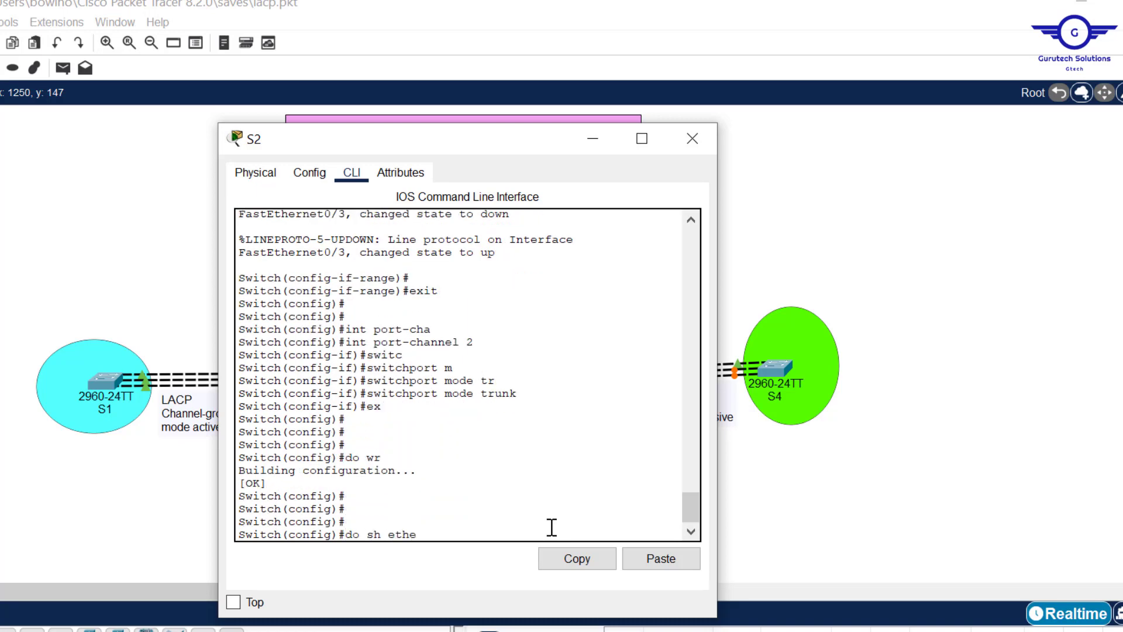
Display S2's EtherChannel listing with do sh etherchannel.
{"action": "type", "text": "do sh etherchannel"}
{"action": "key", "text": "Return"}
{"action": "key", "text": "Return"}
{"action": "key", "text": "Return"}
{"action": "key", "text": "Return"}
{"action": "key", "text": "Return"}
{"action": "key", "text": "Return"}
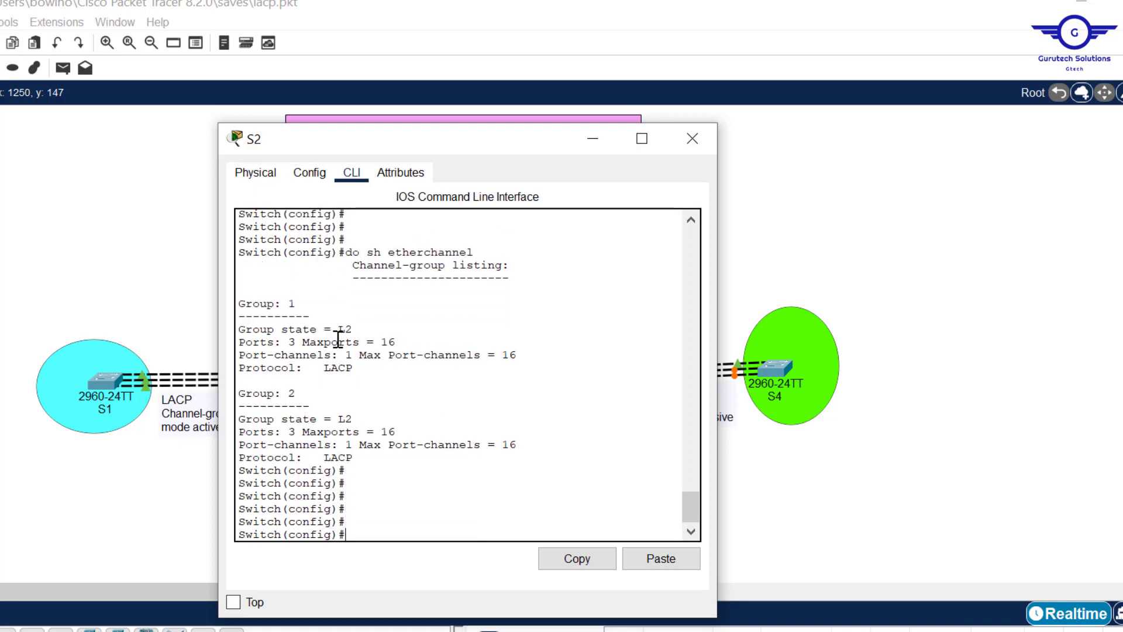
Examine the group number, port count and protocol of both channel groups in S2's EtherChannel listing.
{"action": "left_click_drag", "start_coordinate": [297, 303], "coordinate": [238, 301]}
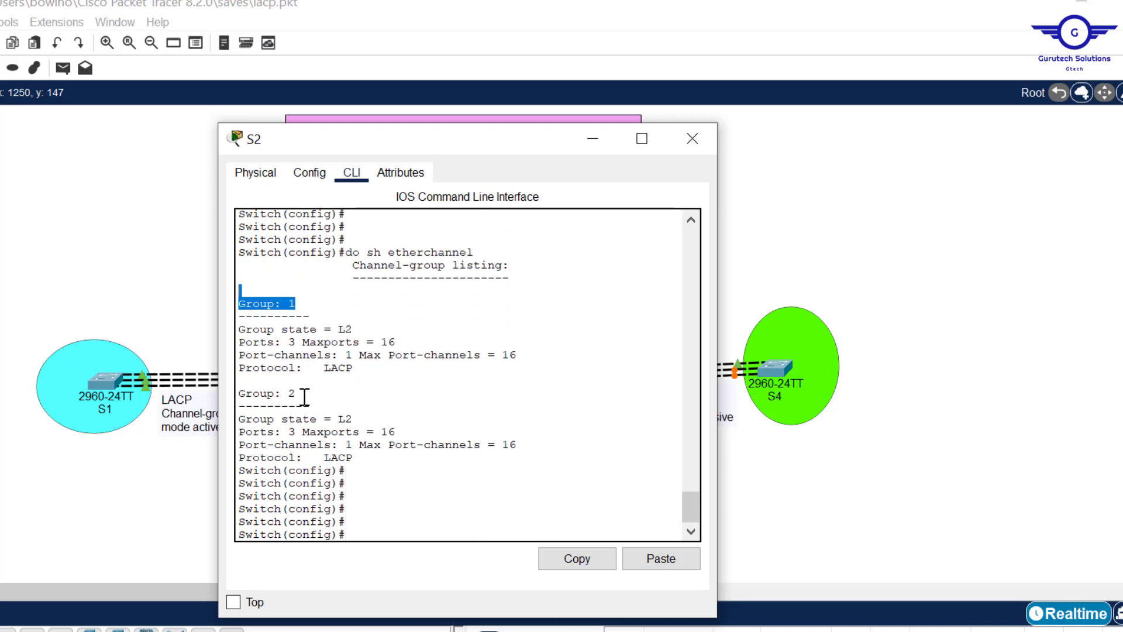
{"action": "left_click_drag", "start_coordinate": [300, 393], "coordinate": [282, 393]}
{"action": "double_click", "coordinate": [291, 343]}
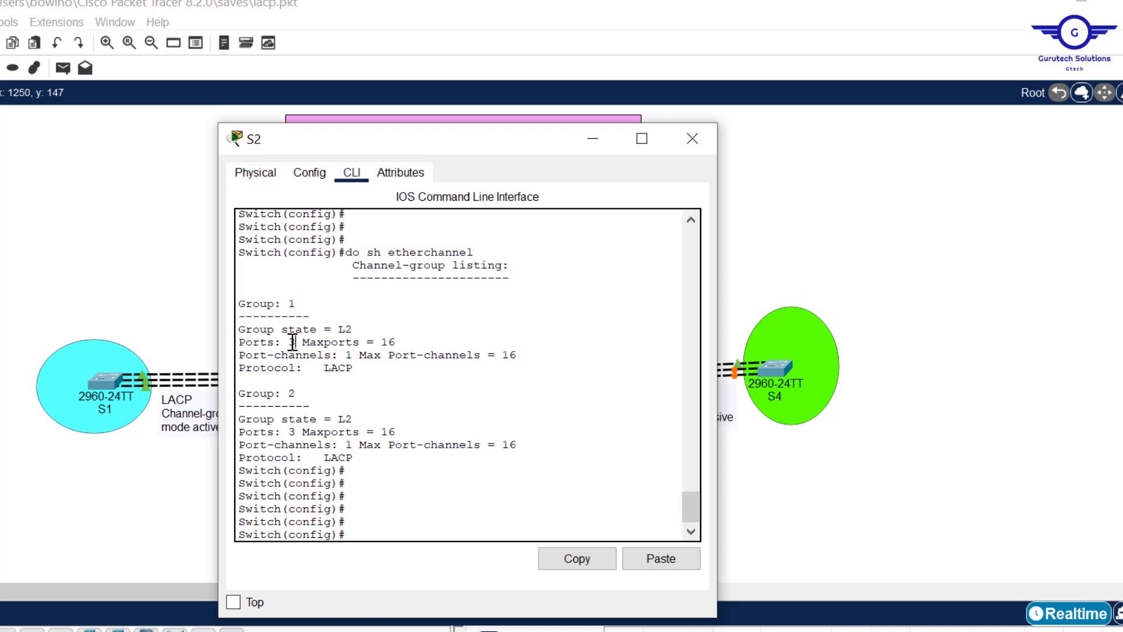
{"action": "double_click", "coordinate": [329, 369]}
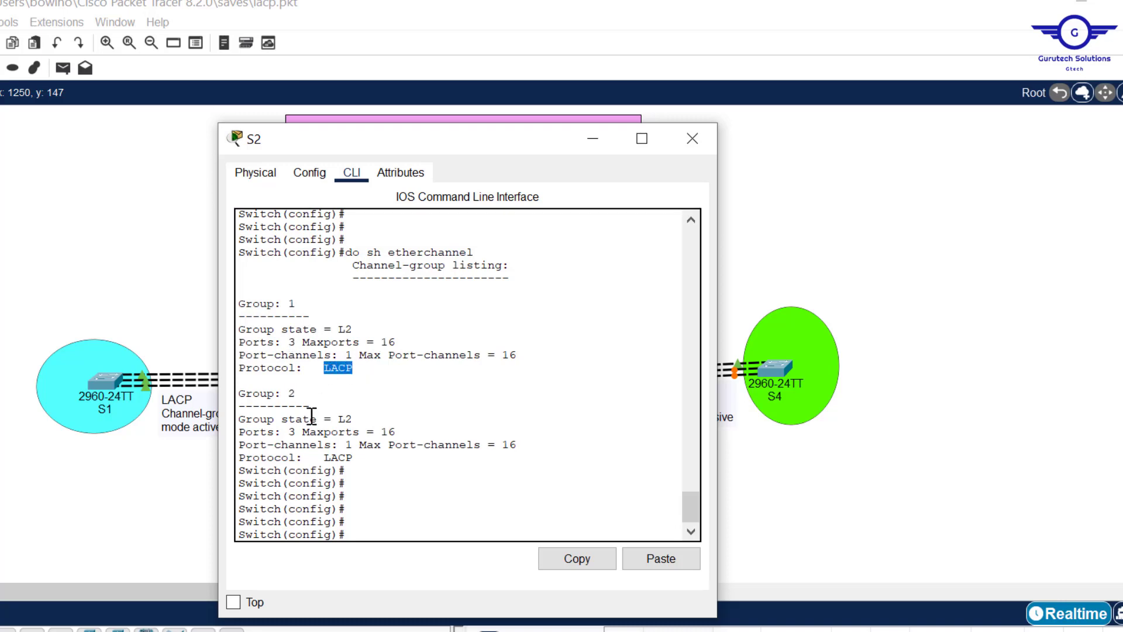
{"action": "double_click", "coordinate": [291, 432]}
{"action": "left_click_drag", "start_coordinate": [353, 457], "coordinate": [325, 444]}
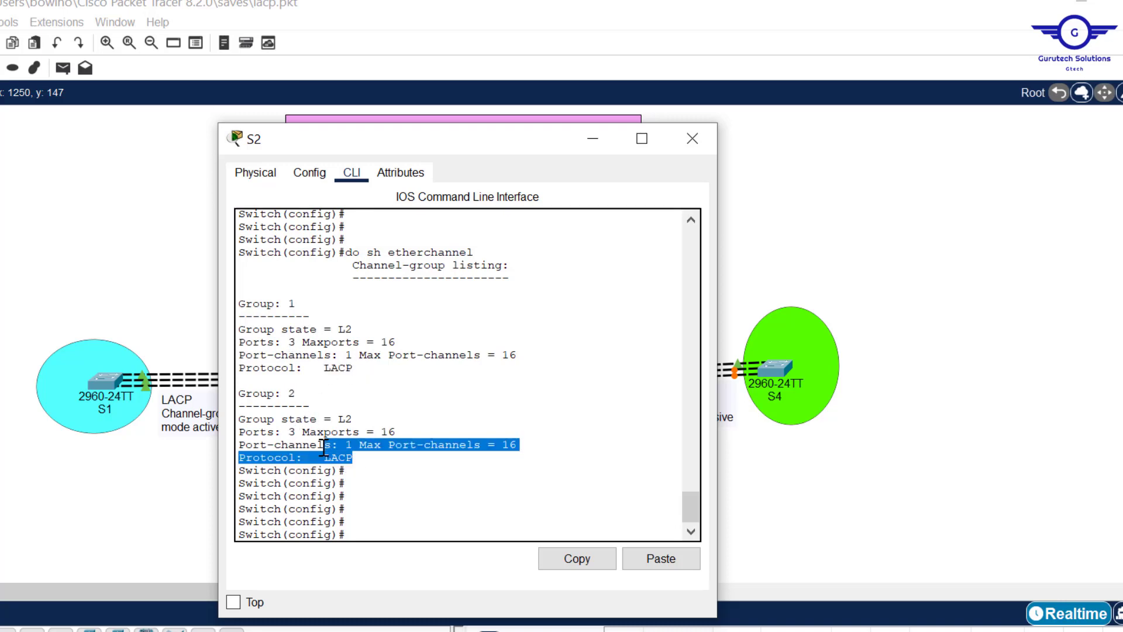
Close S2's window and open the command line of MLS1.
{"action": "left_click", "coordinate": [692, 139]}
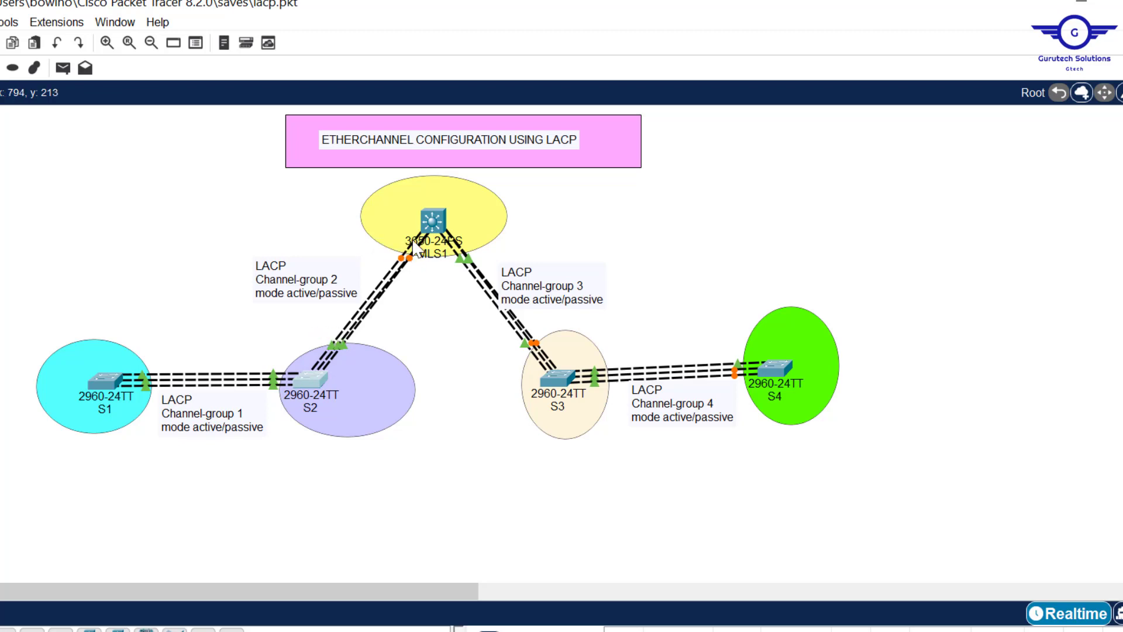
{"action": "left_click", "coordinate": [432, 222]}
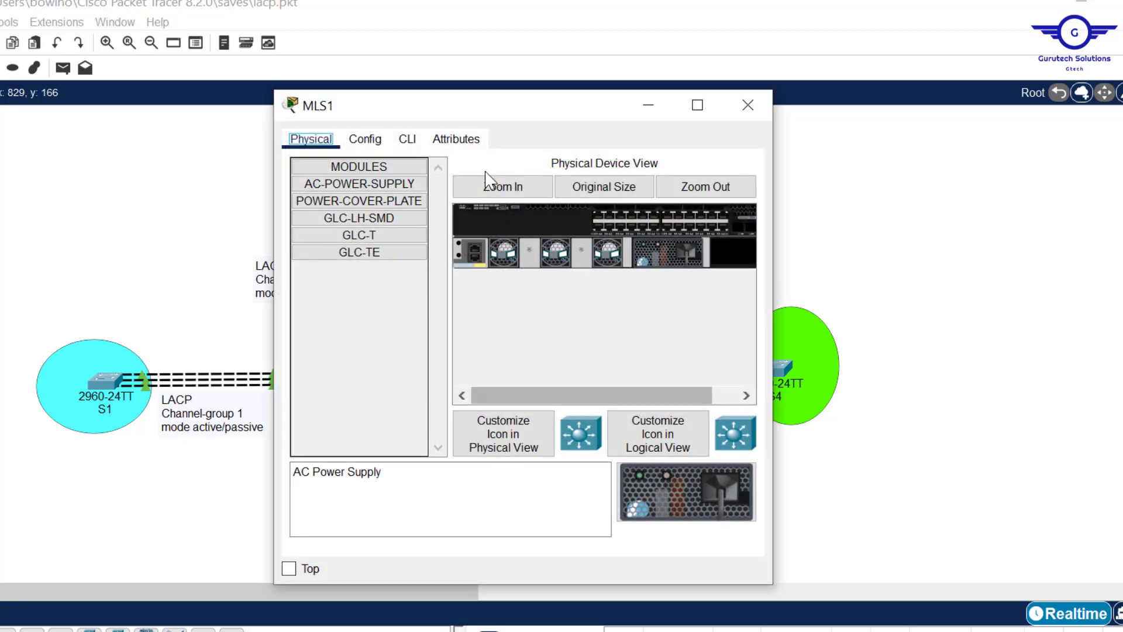
{"action": "left_click", "coordinate": [408, 139]}
Decline the initial configuration dialog on MLS1 and reach the user prompt.
{"action": "key", "text": "Return"}
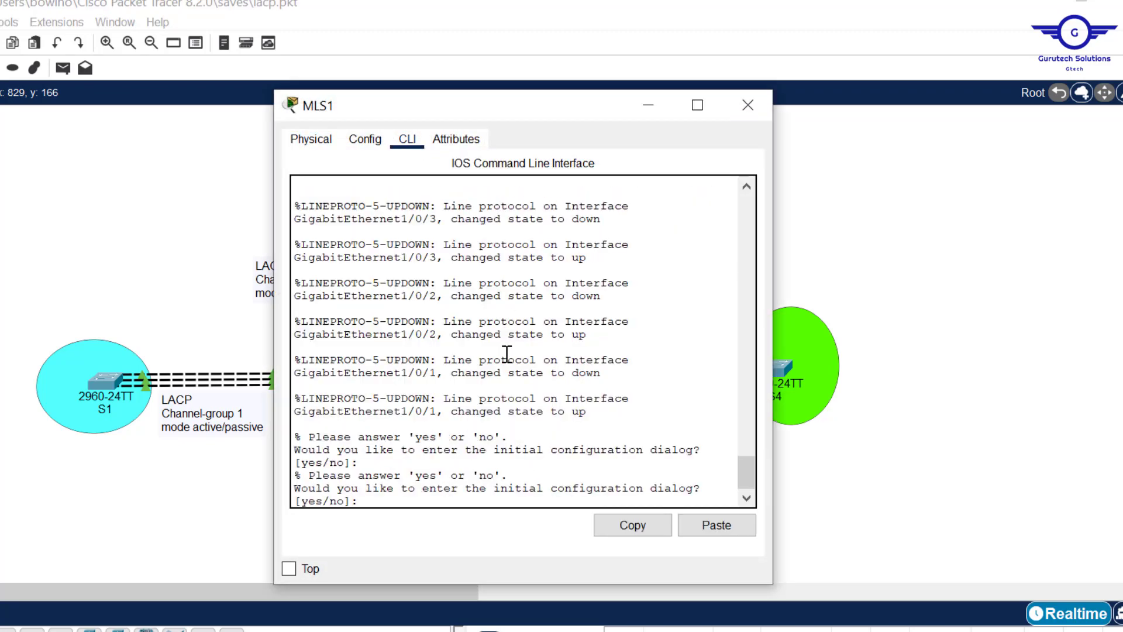
{"action": "type", "text": "n"}
{"action": "key", "text": "Return"}
{"action": "key", "text": "Return"}
{"action": "key", "text": "Return"}
{"action": "key", "text": "Return"}
Enter privileged mode and global configuration mode on MLS1.
{"action": "type", "text": "en"}
{"action": "key", "text": "Return"}
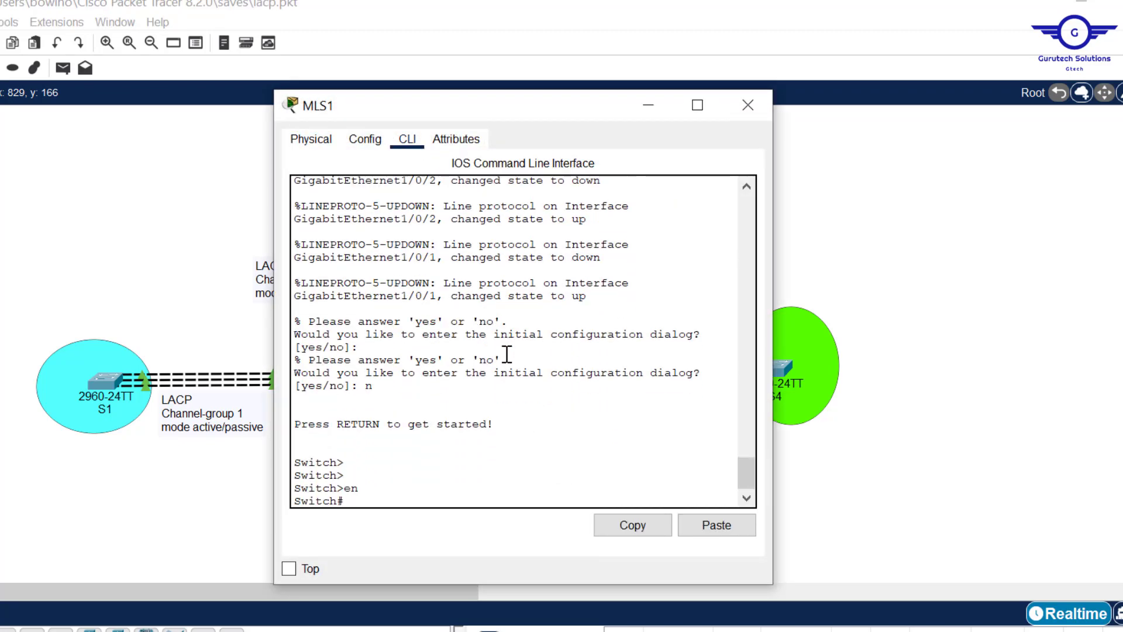
{"action": "type", "text": "conf t"}
{"action": "key", "text": "Return"}
{"action": "key", "text": "Return"}
{"action": "key", "text": "Return"}
{"action": "key", "text": "Return"}
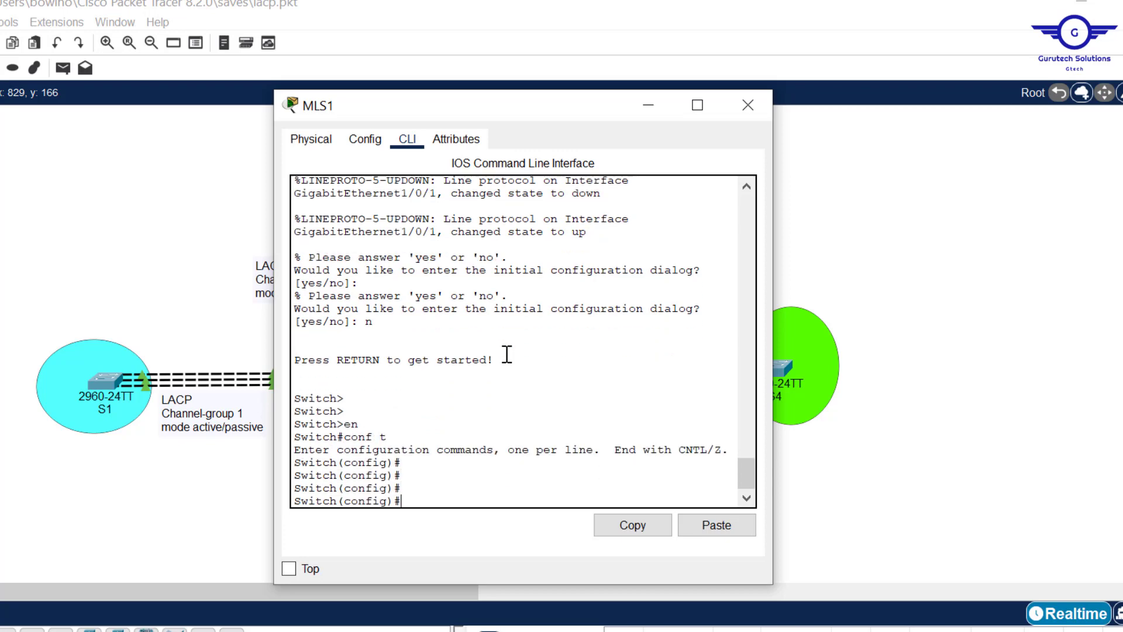
Select interface range gig1/0/1-3 on MLS1 and start the channel-group 2 mode command.
{"action": "type", "text": "int range gig1/0"}
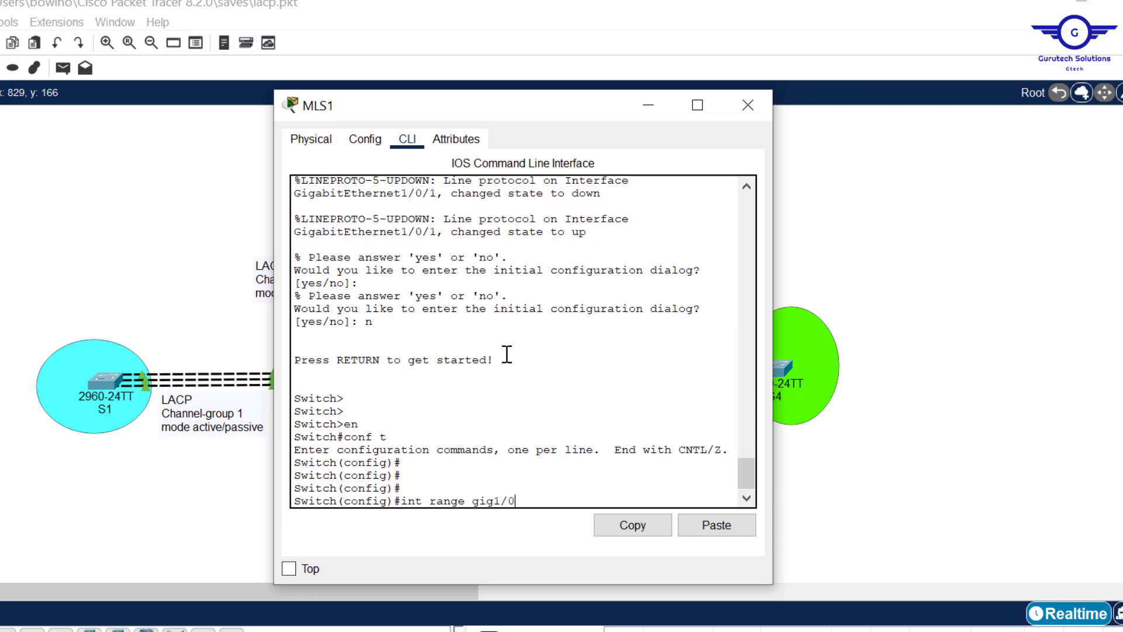
{"action": "key", "text": "Return"}
{"action": "key", "text": "Return"}
{"action": "key", "text": "Return"}
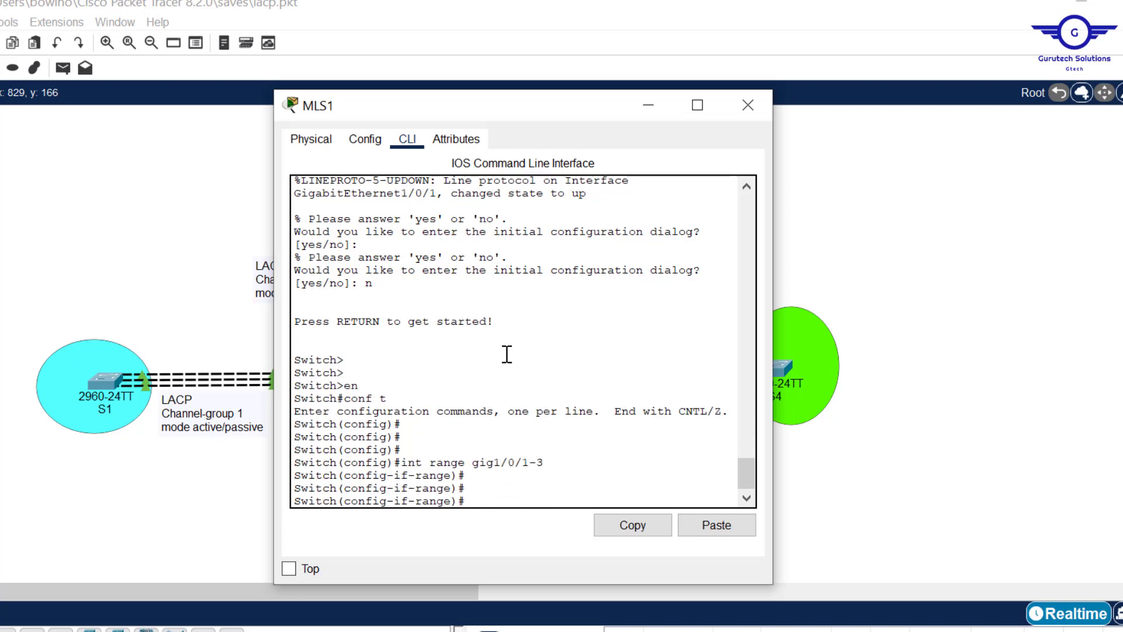
{"action": "left_click_drag", "start_coordinate": [523, 115], "coordinate": [683, 163]}
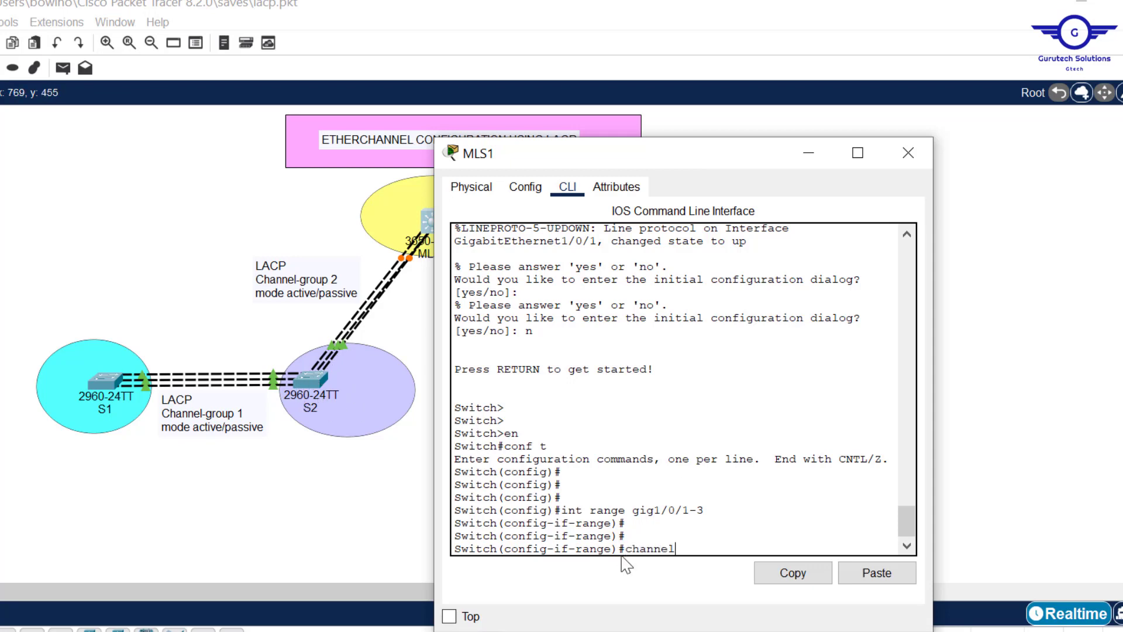
{"action": "key", "text": "Tab"}
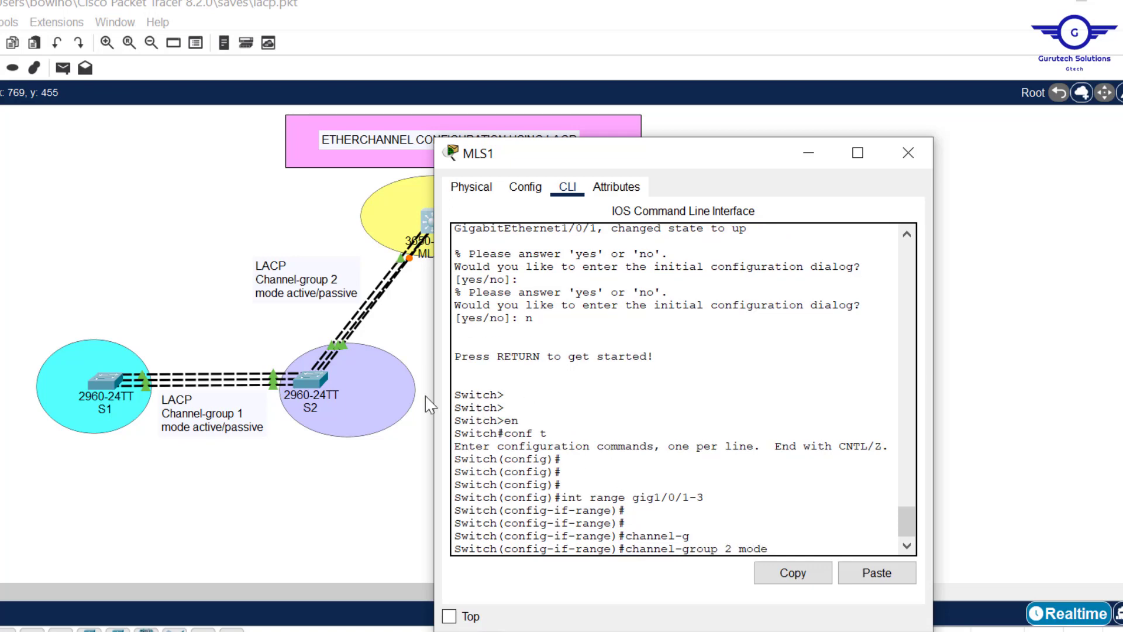
Check which LACP mode S2 uses for channel-group 2 in its command history, and return to MLS1's command line.
{"action": "left_click", "coordinate": [308, 378]}
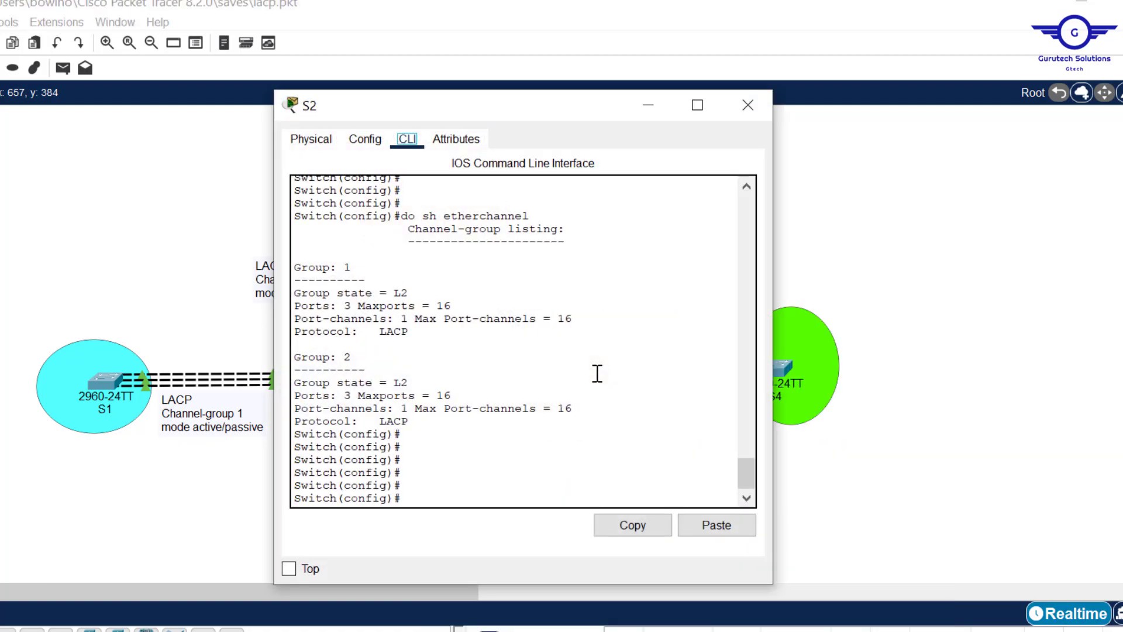
{"action": "left_click_drag", "start_coordinate": [743, 481], "coordinate": [746, 408]}
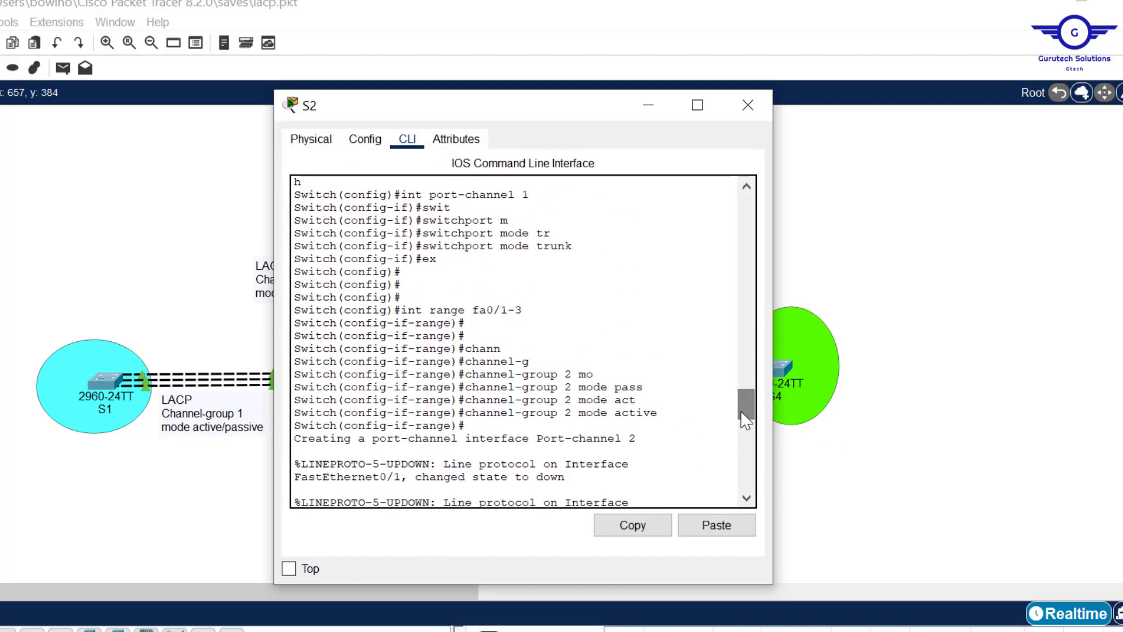
{"action": "left_click", "coordinate": [749, 106]}
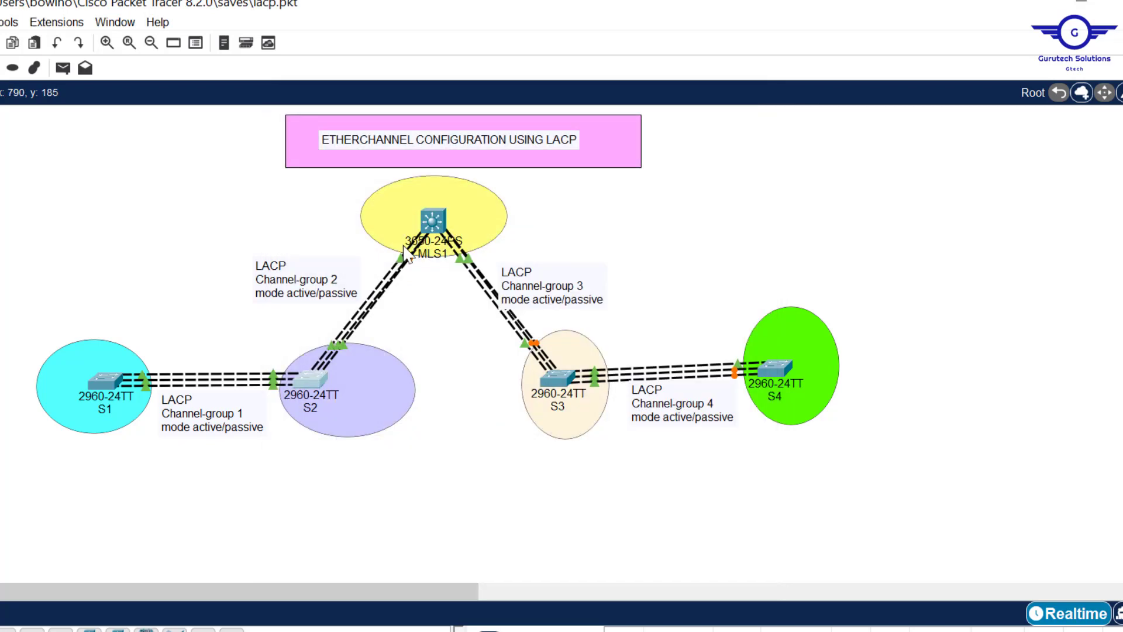
{"action": "left_click", "coordinate": [430, 221]}
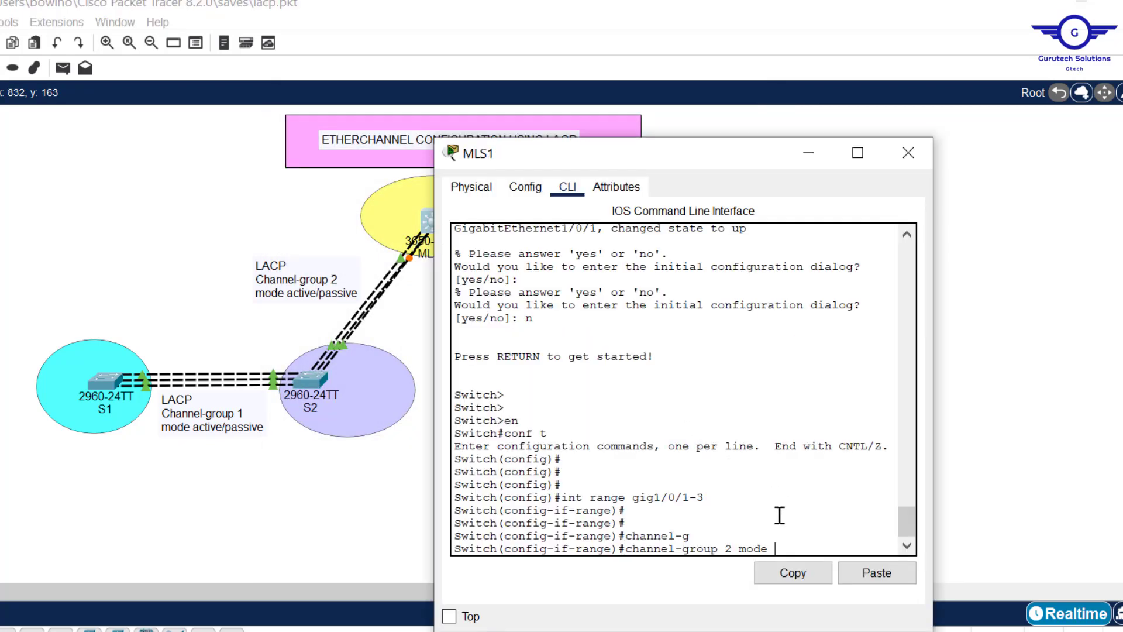
Assign gig1/0/1-3 to channel-group 2 in passive mode and return to global configuration mode.
{"action": "type", "text": "s"}
{"action": "key", "text": "Tab"}
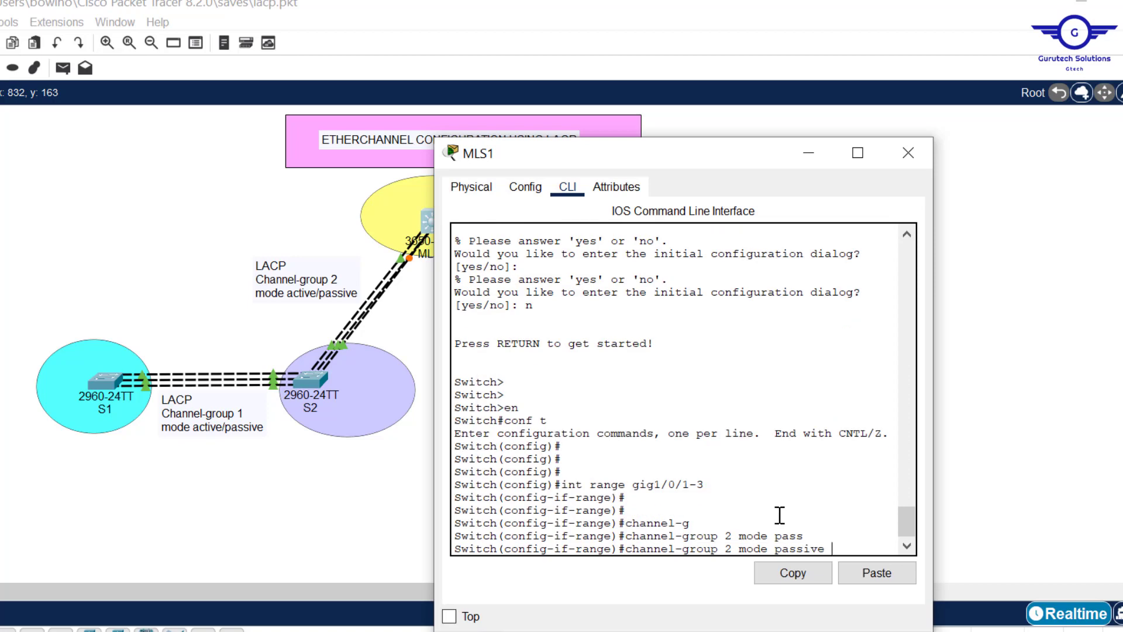
{"action": "key", "text": "Return"}
{"action": "key", "text": "Return"}
{"action": "key", "text": "Return"}
{"action": "key", "text": "Return"}
{"action": "type", "text": "e)#e"}
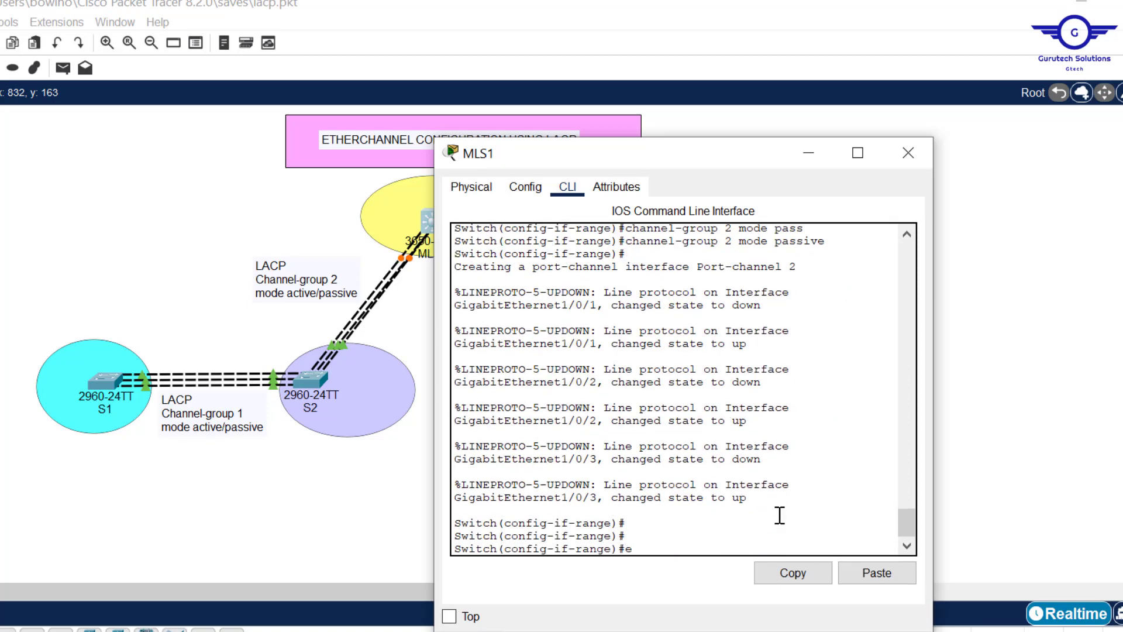
{"action": "type", "text": "x"}
{"action": "key", "text": "Return"}
{"action": "key", "text": "Return"}
{"action": "key", "text": "Return"}
{"action": "key", "text": "Return"}
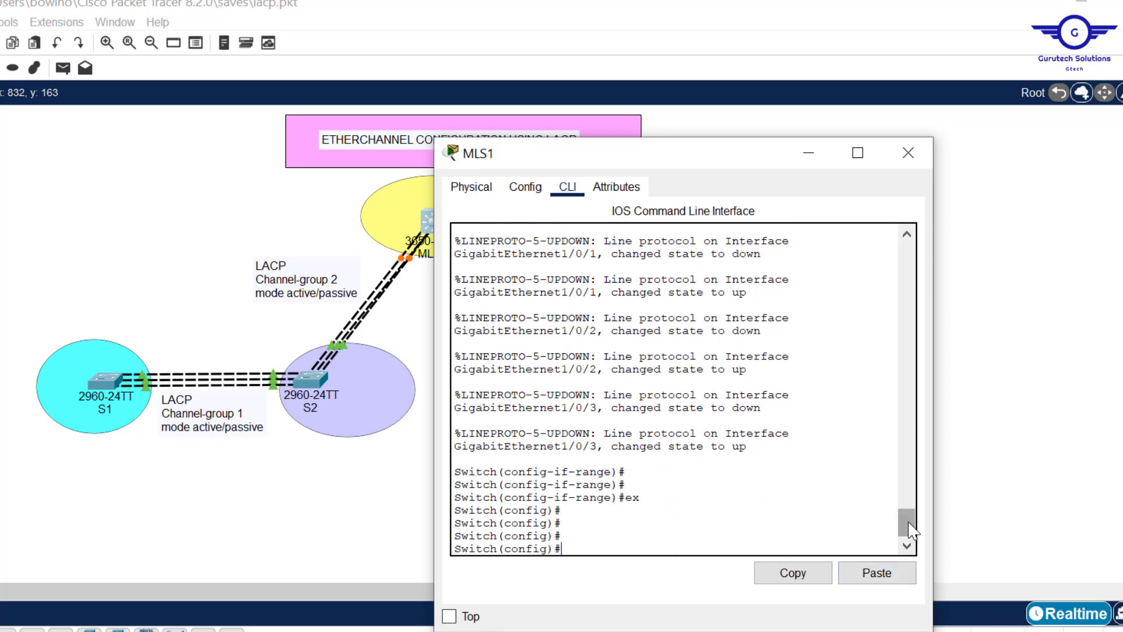
Review the port-channel creation message in the output and enter configuration of interface port-channel 2.
{"action": "left_click_drag", "start_coordinate": [912, 529], "coordinate": [906, 515]}
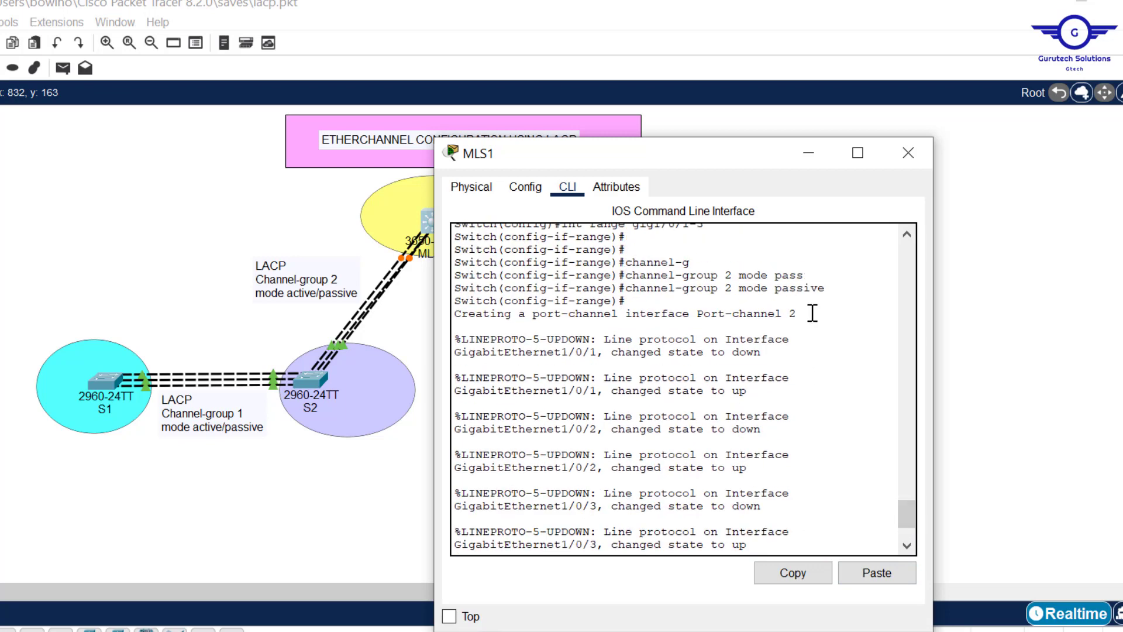
{"action": "left_click_drag", "start_coordinate": [731, 324], "coordinate": [699, 316]}
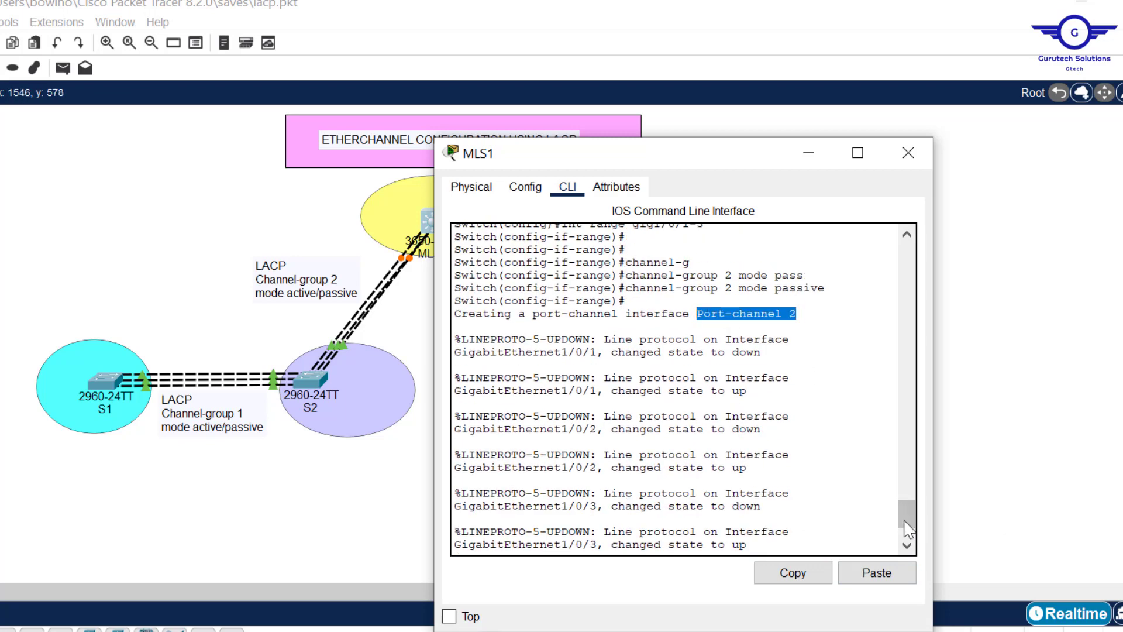
{"action": "left_click_drag", "start_coordinate": [913, 518], "coordinate": [907, 541]}
{"action": "left_click", "coordinate": [678, 521]}
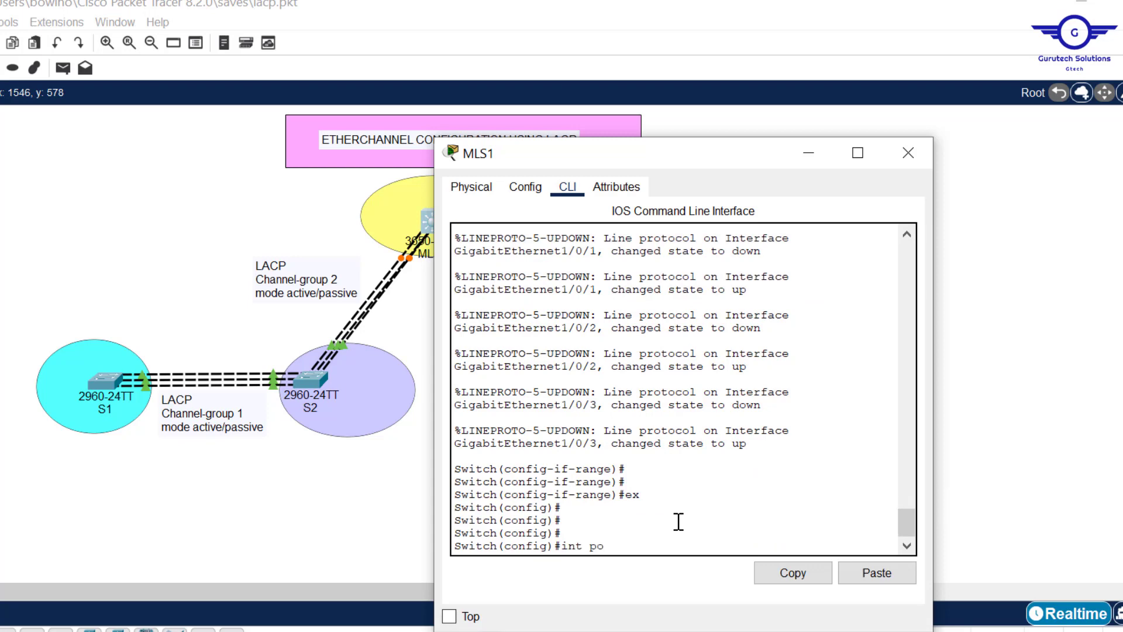
{"action": "type", "text": "int port-c"}
{"action": "key", "text": "Tab"}
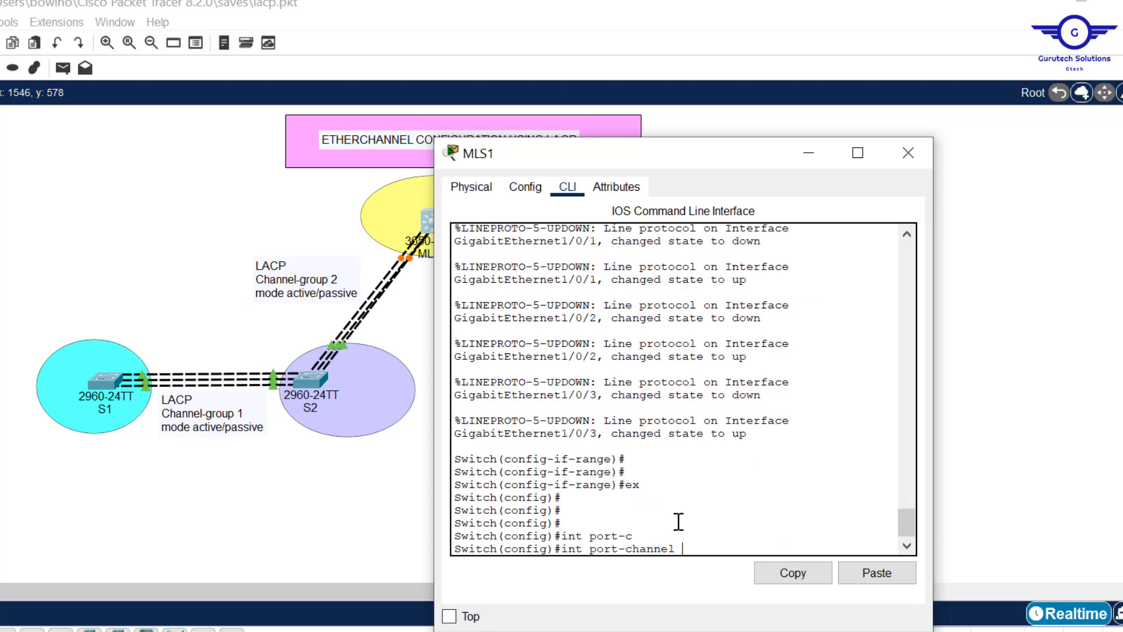
{"action": "type", "text": "2"}
{"action": "key", "text": "Return"}
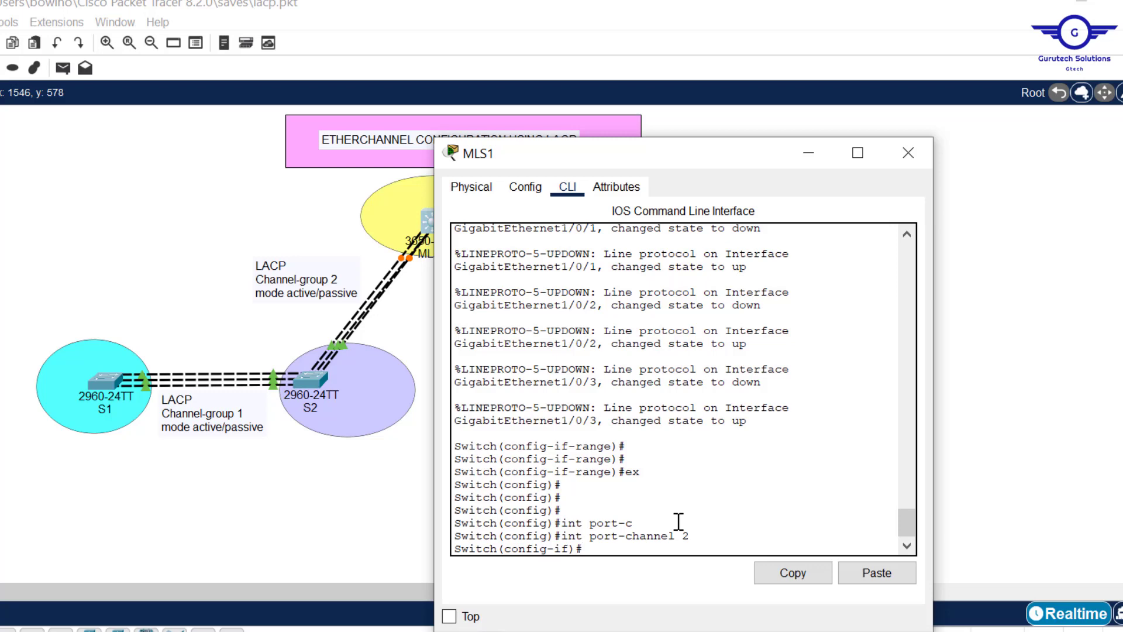
Set interface port-channel 2 on MLS1 to switchport mode trunk.
{"action": "type", "text": "swit"}
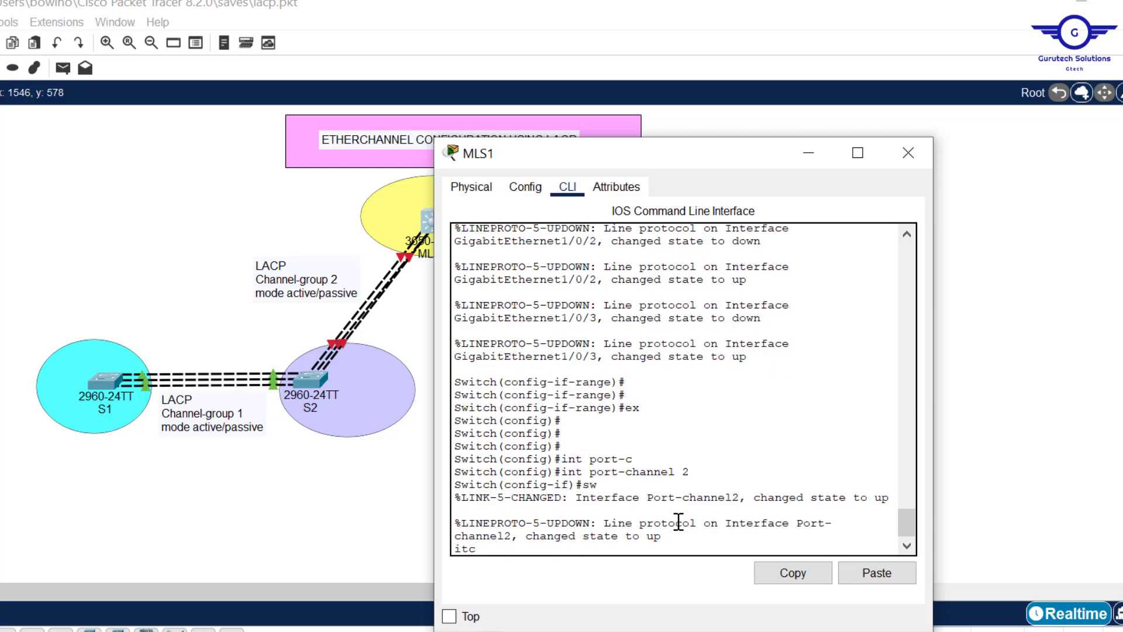
{"action": "type", "text": "ch"}
{"action": "key", "text": "Tab"}
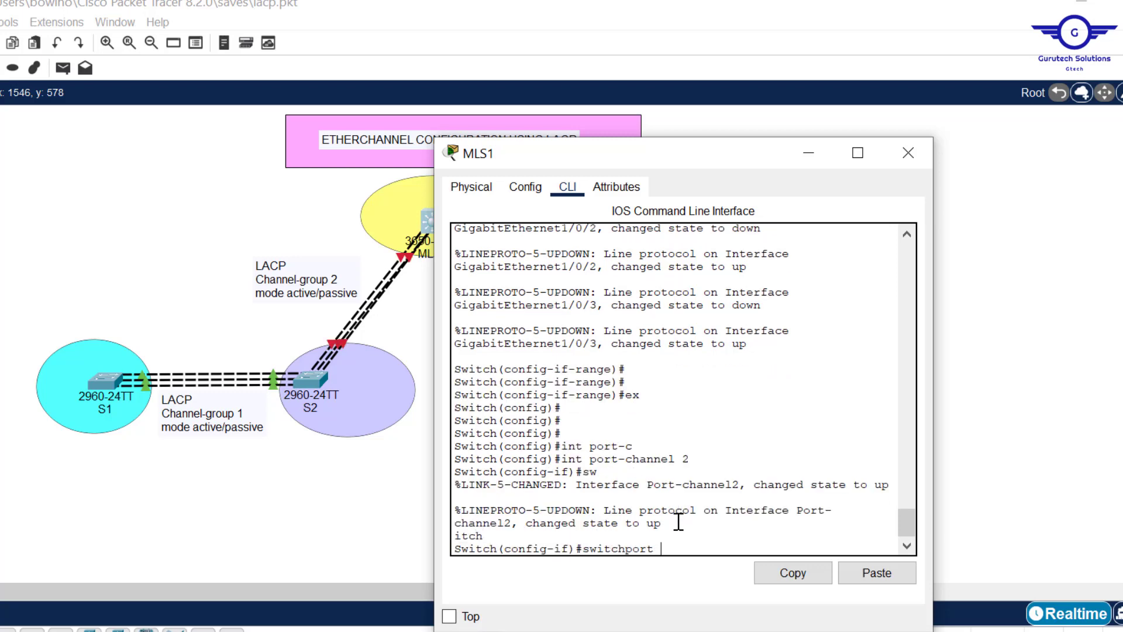
{"action": "type", "text": "m"}
{"action": "key", "text": "Tab"}
{"action": "type", "text": "t"}
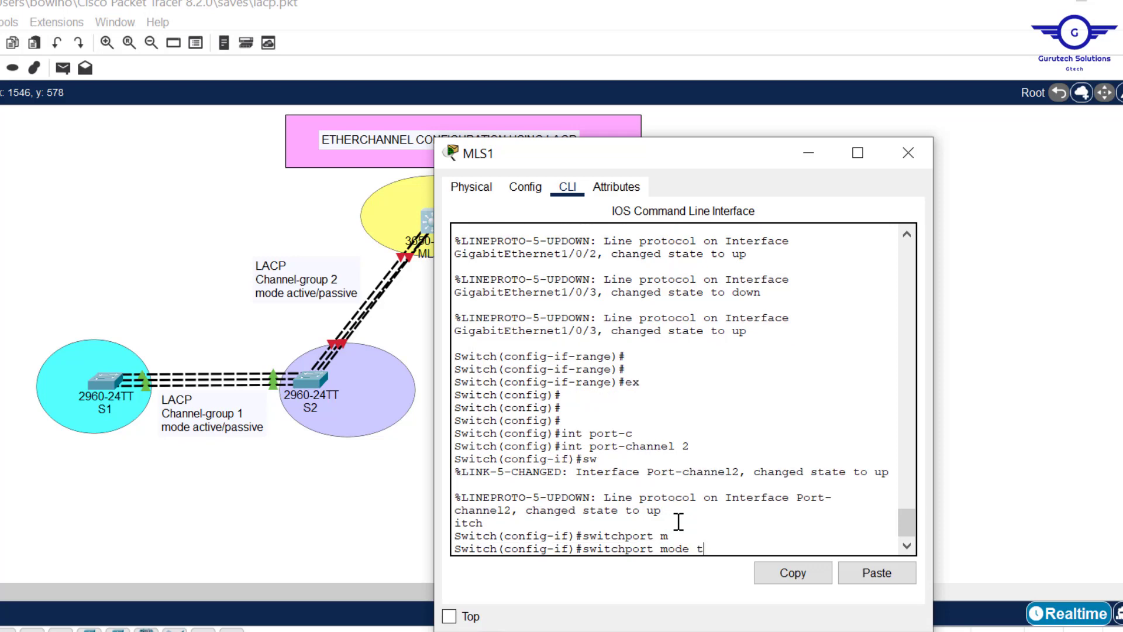
{"action": "type", "text": "r"}
{"action": "key", "text": "Tab"}
{"action": "key", "text": "Return"}
{"action": "key", "text": "Return"}
{"action": "key", "text": "Return"}
{"action": "key", "text": "Return"}
Exit the port-channel 2 interface configuration and return to MLS1's global configuration mode.
{"action": "type", "text": "ex"}
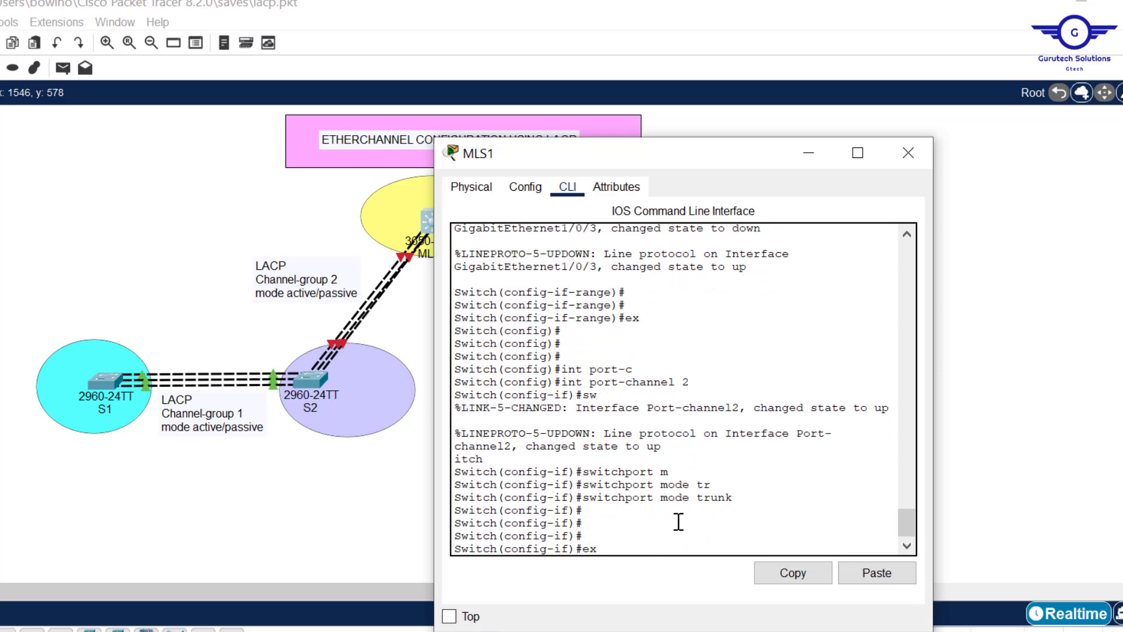
{"action": "key", "text": "Return"}
{"action": "key", "text": "Return"}
{"action": "key", "text": "Return"}
{"action": "key", "text": "Return"}
{"action": "key", "text": "Return"}
Review MLS1's channel-group 3 links in the topology and enter interface range configuration for gig1/0/4-6.
{"action": "left_click", "coordinate": [198, 161]}
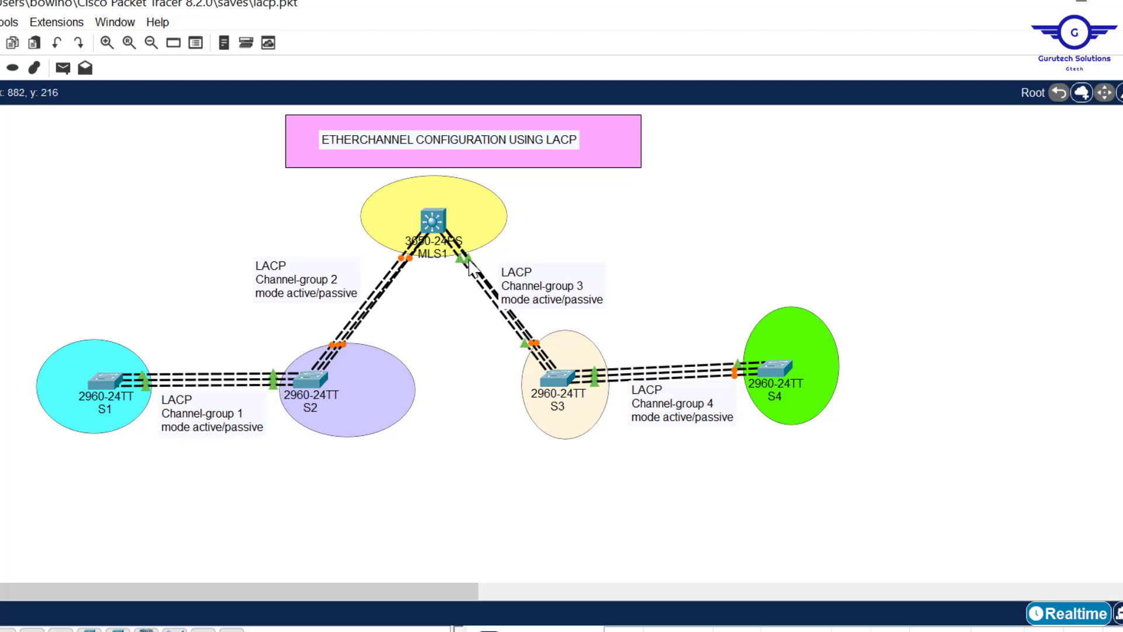
{"action": "mouse_move", "coordinate": [460, 256]}
{"action": "left_click", "coordinate": [436, 222]}
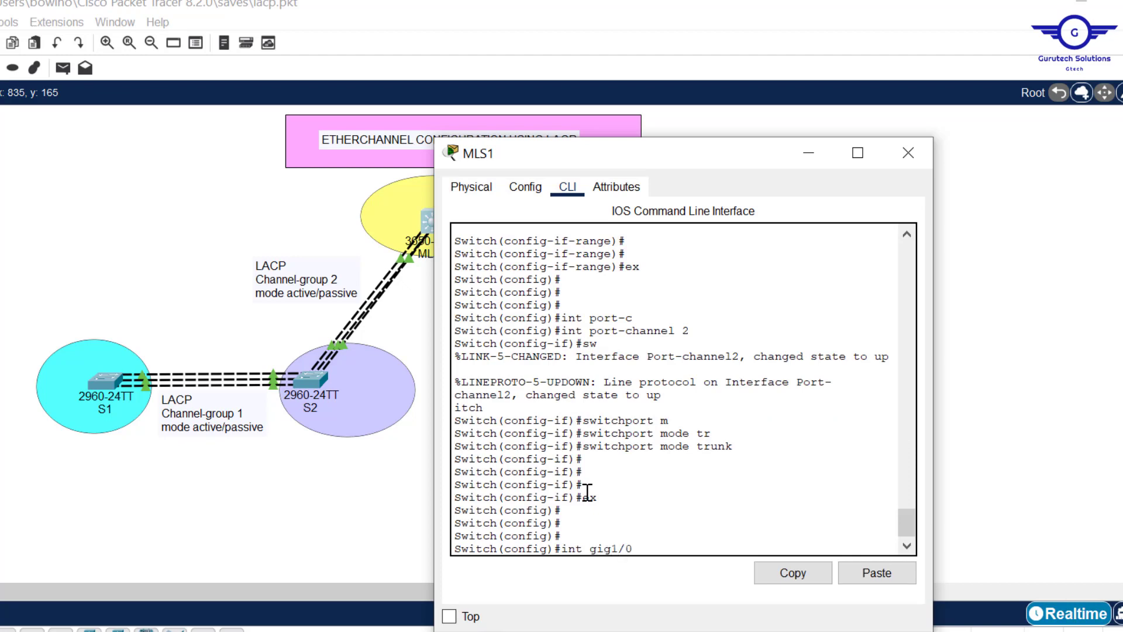
{"action": "type", "text": "int gig1/0/4-6"}
{"action": "key", "text": "Return"}
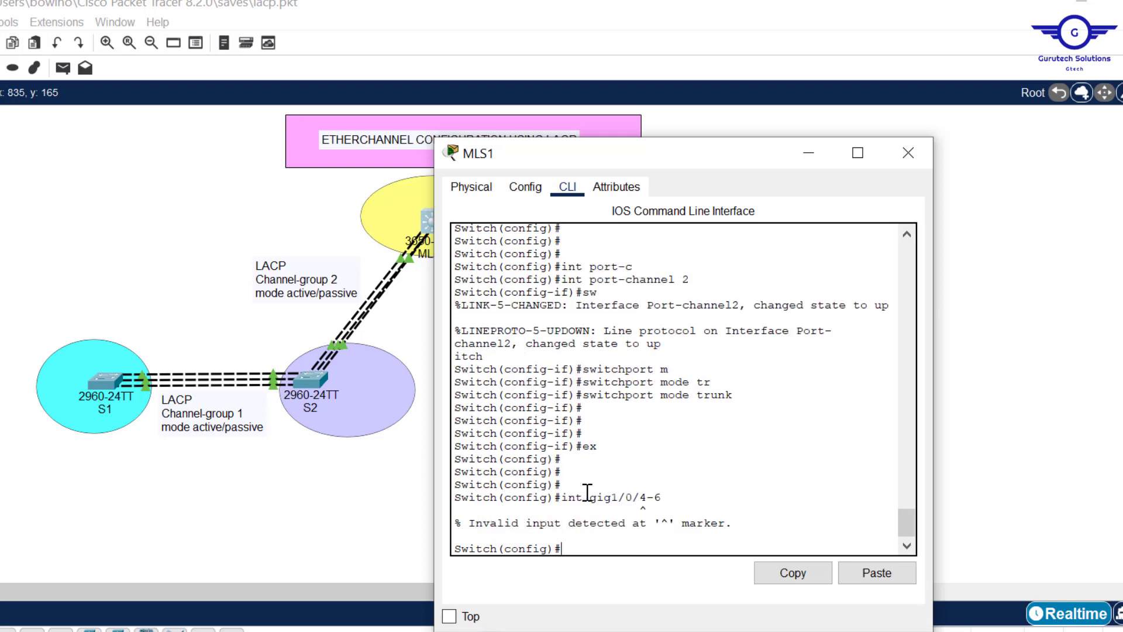
{"action": "key", "text": "Up"}
{"action": "key", "text": "Left"}
{"action": "type", "text": "range"}
{"action": "key", "text": "Return"}
{"action": "key", "text": "Return"}
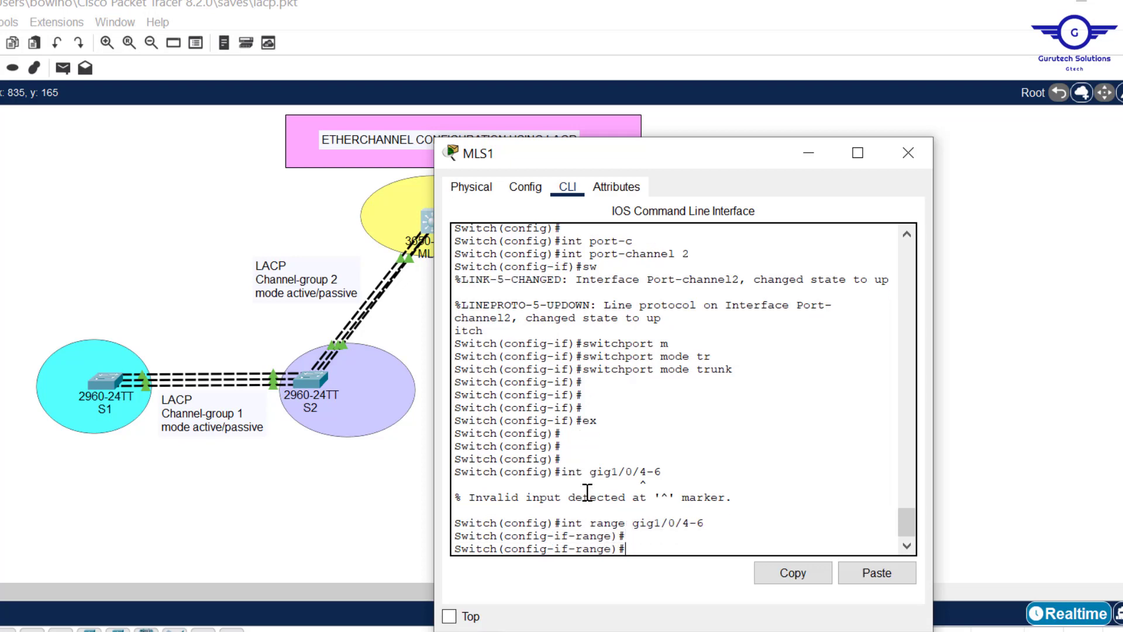
{"action": "key", "text": "Return"}
{"action": "key", "text": "Return"}
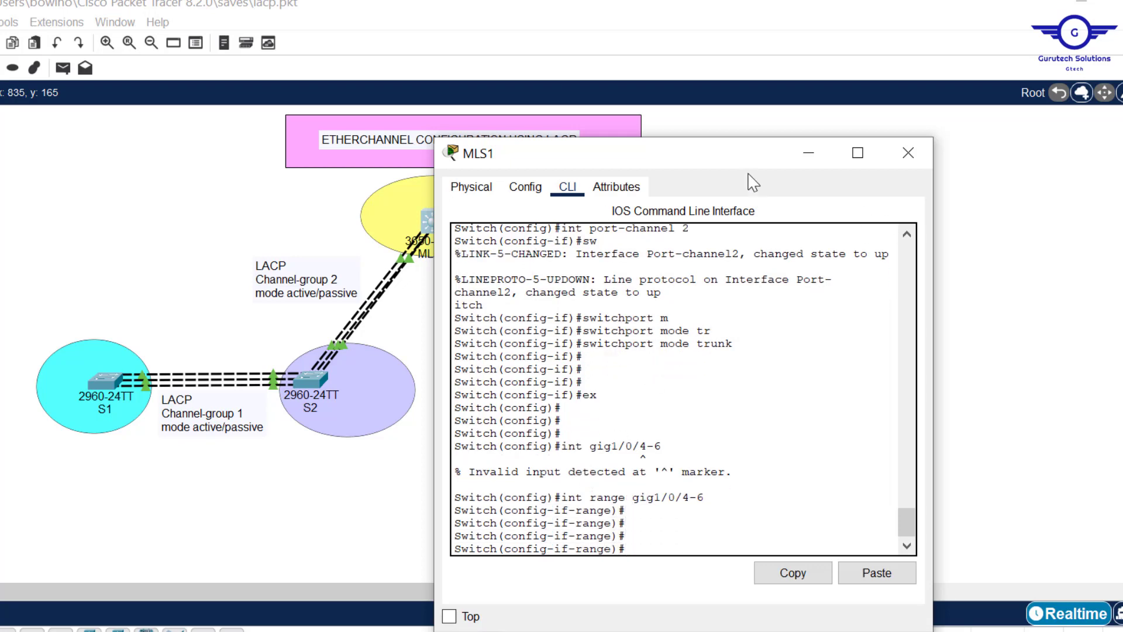
Move MLS1's window clear of the channel-group 3 label, assign gig1/0/4-6 to channel-group 3 in active mode, and exit to global configuration mode.
{"action": "left_click_drag", "start_coordinate": [719, 163], "coordinate": [283, 143]}
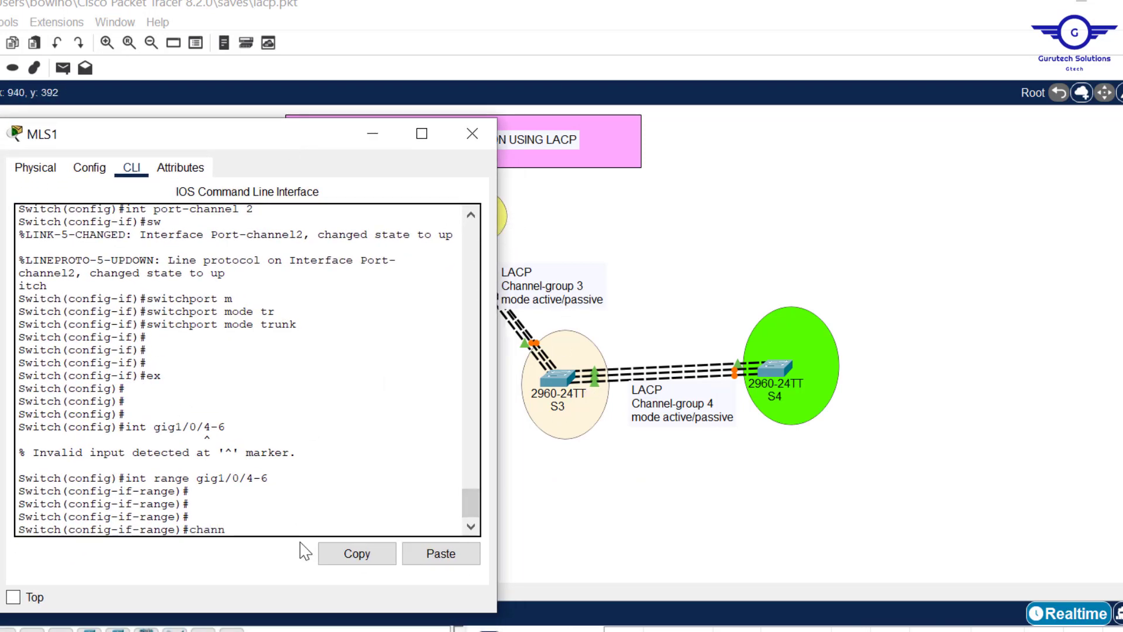
{"action": "type", "text": "g"}
{"action": "key", "text": "Tab"}
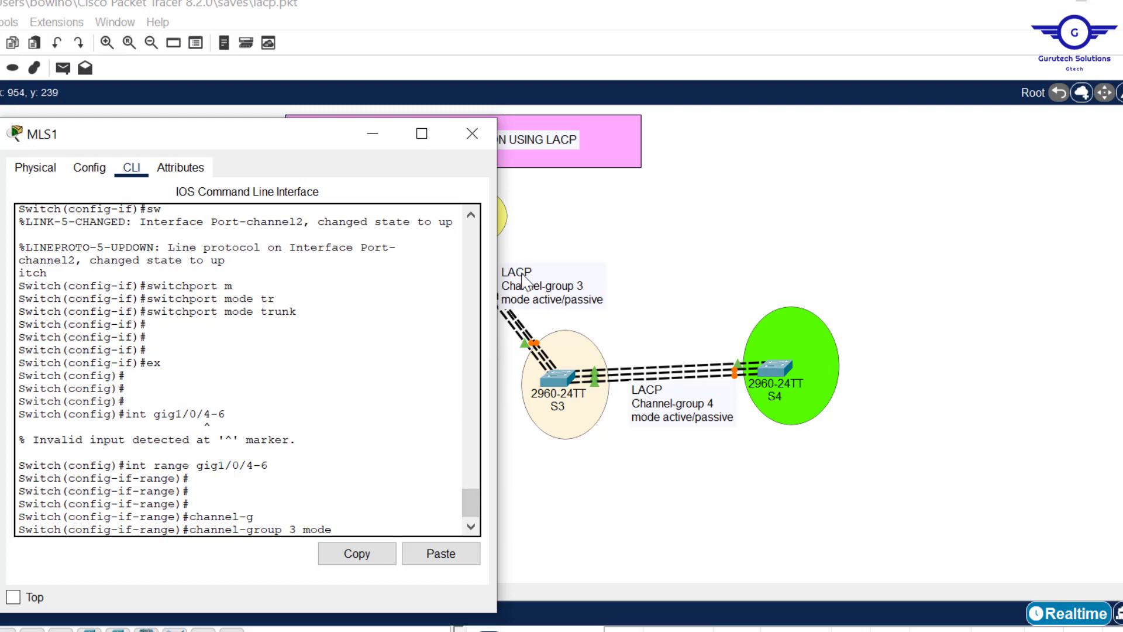
{"action": "type", "text": "3 mode acti"}
{"action": "key", "text": "Tab"}
{"action": "key", "text": "Return"}
{"action": "key", "text": "Return"}
{"action": "key", "text": "Return"}
{"action": "key", "text": "Return"}
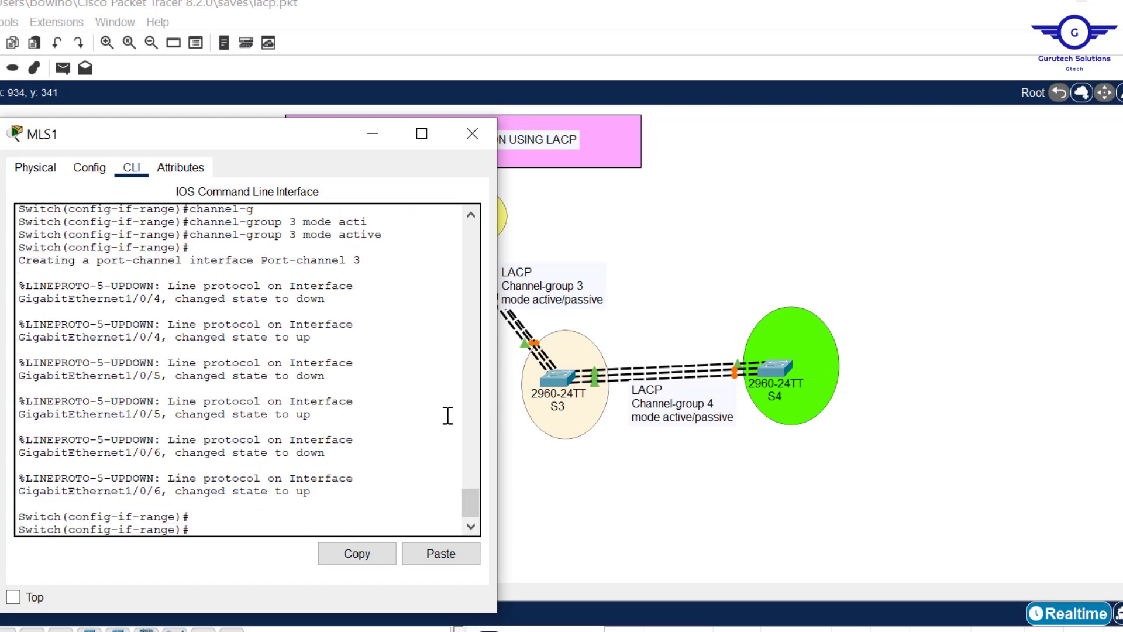
{"action": "type", "text": "exit"}
{"action": "key", "text": "Return"}
{"action": "key", "text": "Return"}
{"action": "key", "text": "Return"}
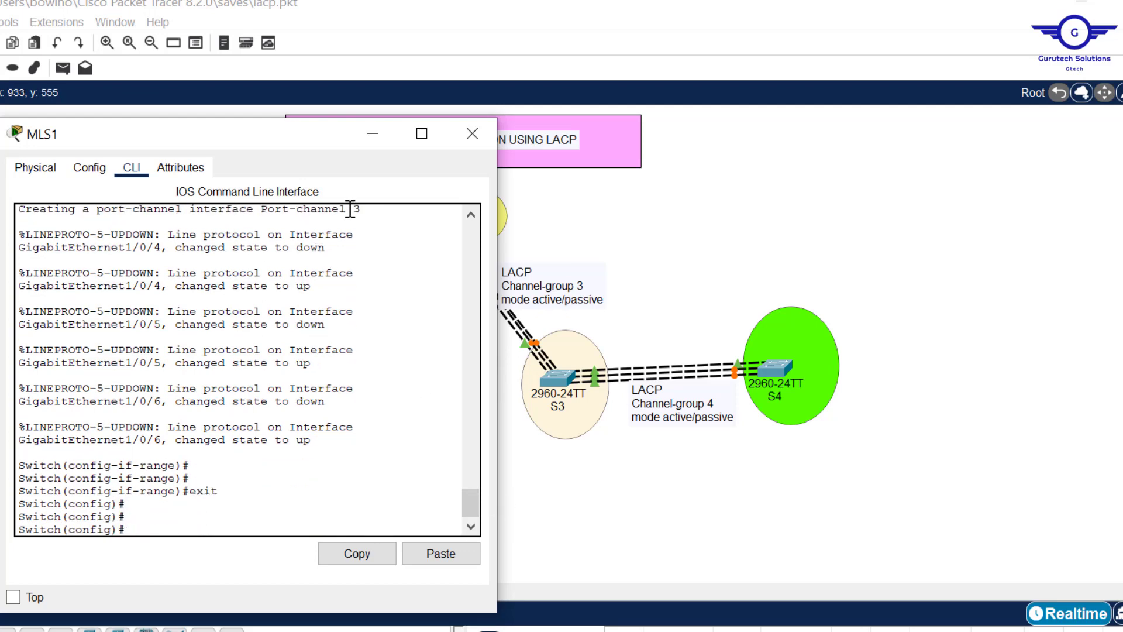
Highlight the port-channel name in the creation message and enter configuration of interface port-channel 3.
{"action": "left_click_drag", "start_coordinate": [371, 210], "coordinate": [191, 240]}
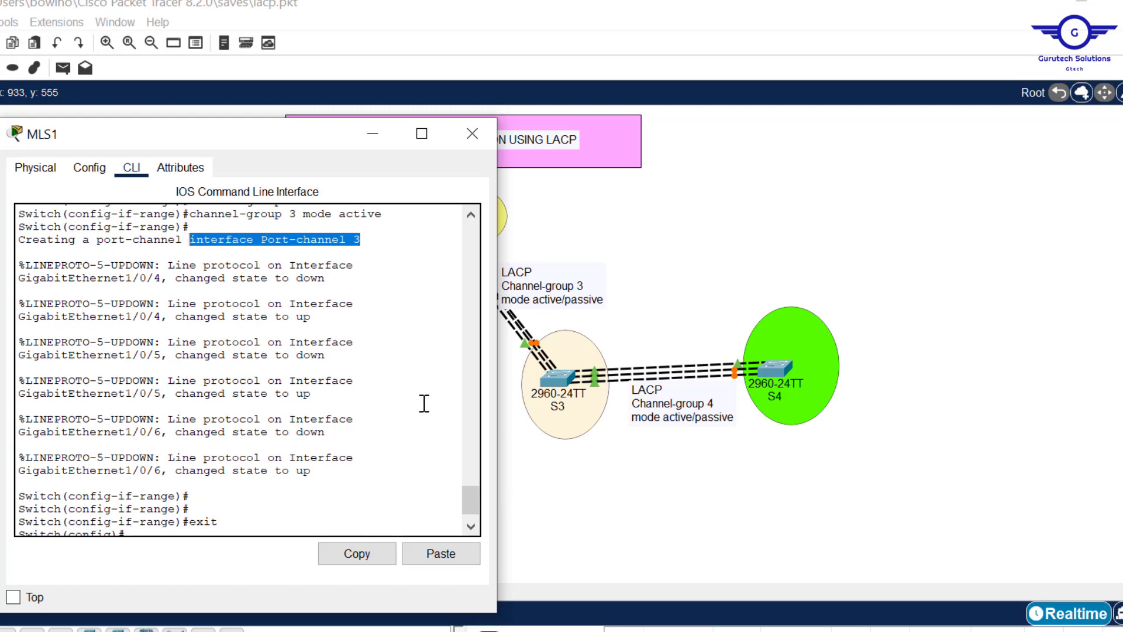
{"action": "scroll", "coordinate": [465, 491], "scroll_direction": "down", "scroll_amount": 1}
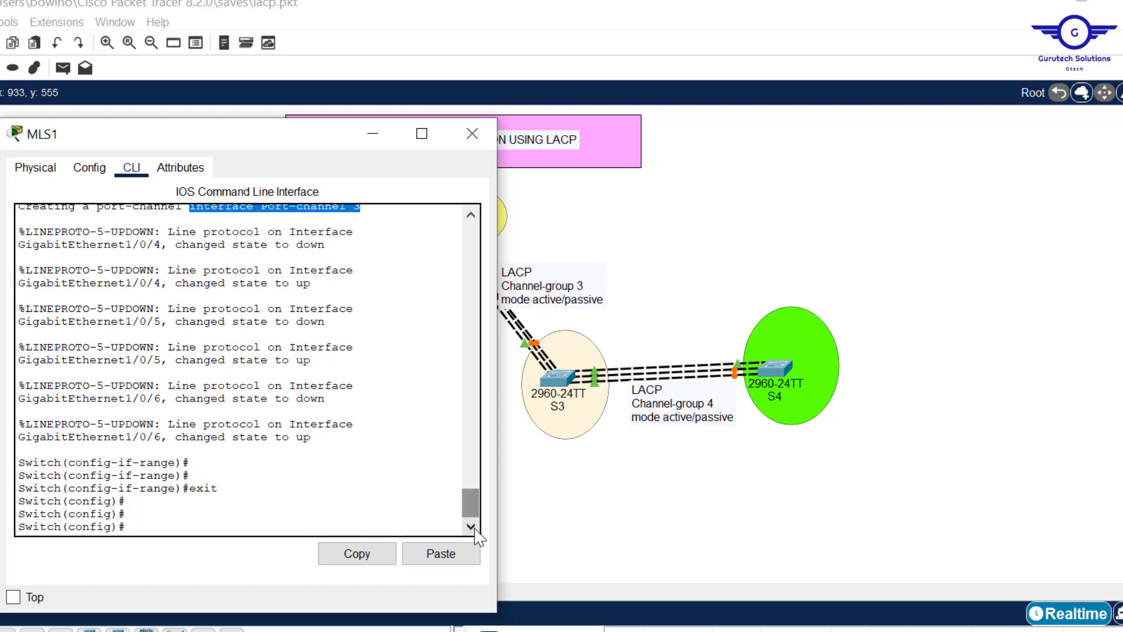
{"action": "left_click", "coordinate": [215, 512]}
{"action": "type", "text": "int po"}
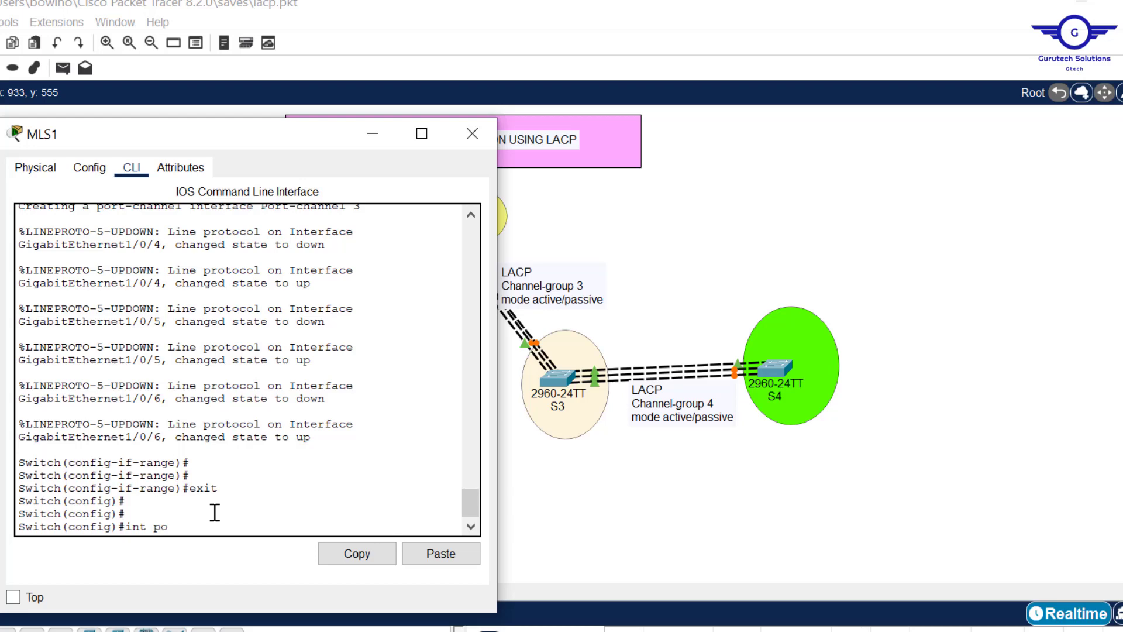
{"action": "type", "text": "rt-"}
{"action": "type", "text": "ch"}
{"action": "key", "text": "Tab"}
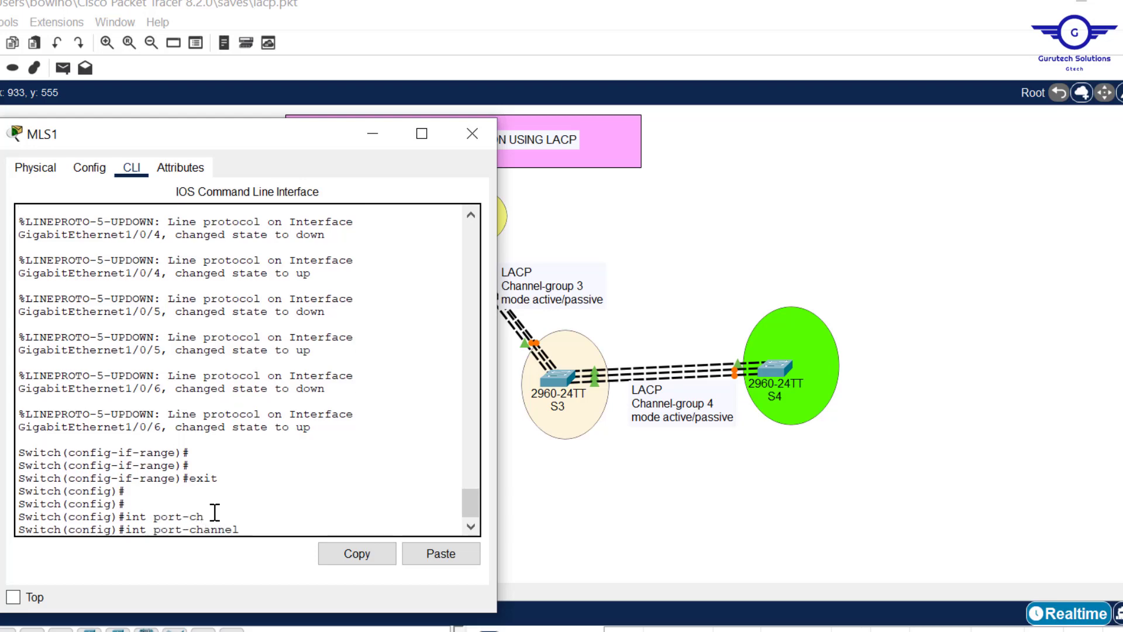
{"action": "type", "text": "3"}
{"action": "key", "text": "Return"}
{"action": "key", "text": "Return"}
{"action": "key", "text": "Return"}
Set port-channel 3 on MLS1 to trunk mode with the switchport mode trunk command.
{"action": "type", "text": "s"}
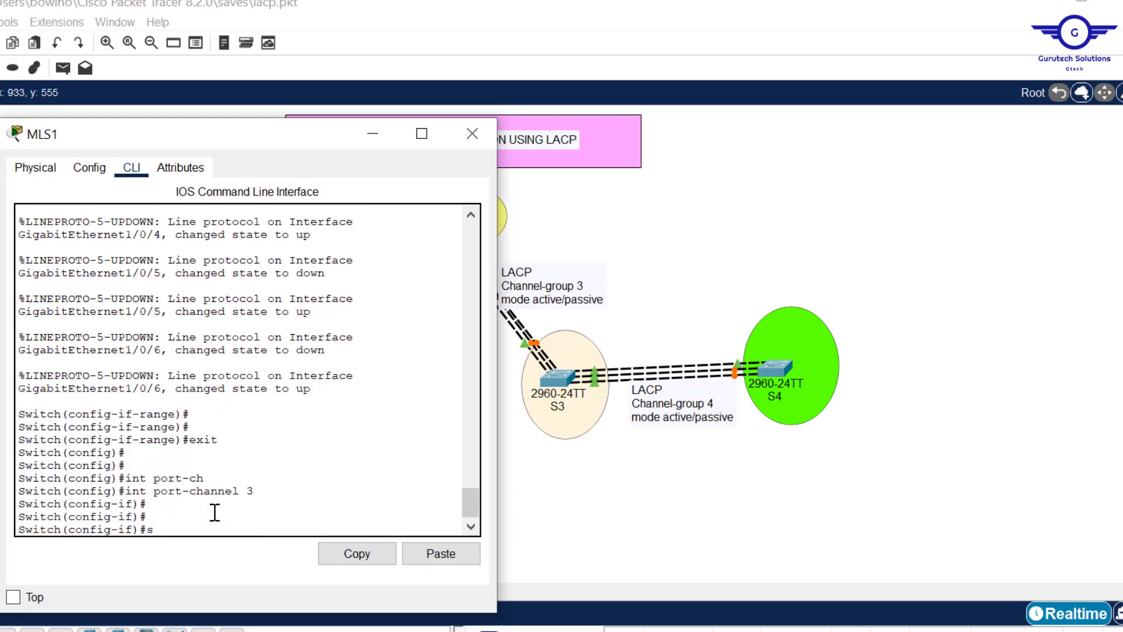
{"action": "type", "text": "wit"}
{"action": "key", "text": "Tab"}
{"action": "type", "text": "m"}
{"action": "key", "text": "Tab"}
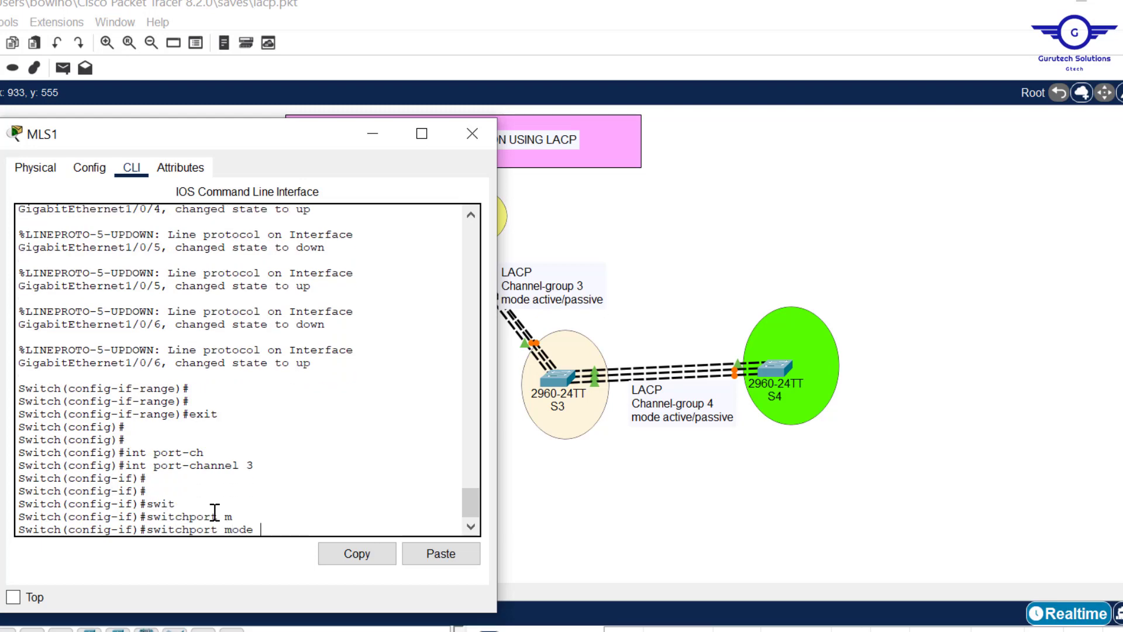
{"action": "type", "text": "tr"}
{"action": "key", "text": "Tab"}
{"action": "key", "text": "Return"}
{"action": "key", "text": "Return"}
{"action": "key", "text": "Return"}
{"action": "key", "text": "Return"}
{"action": "key", "text": "Return"}
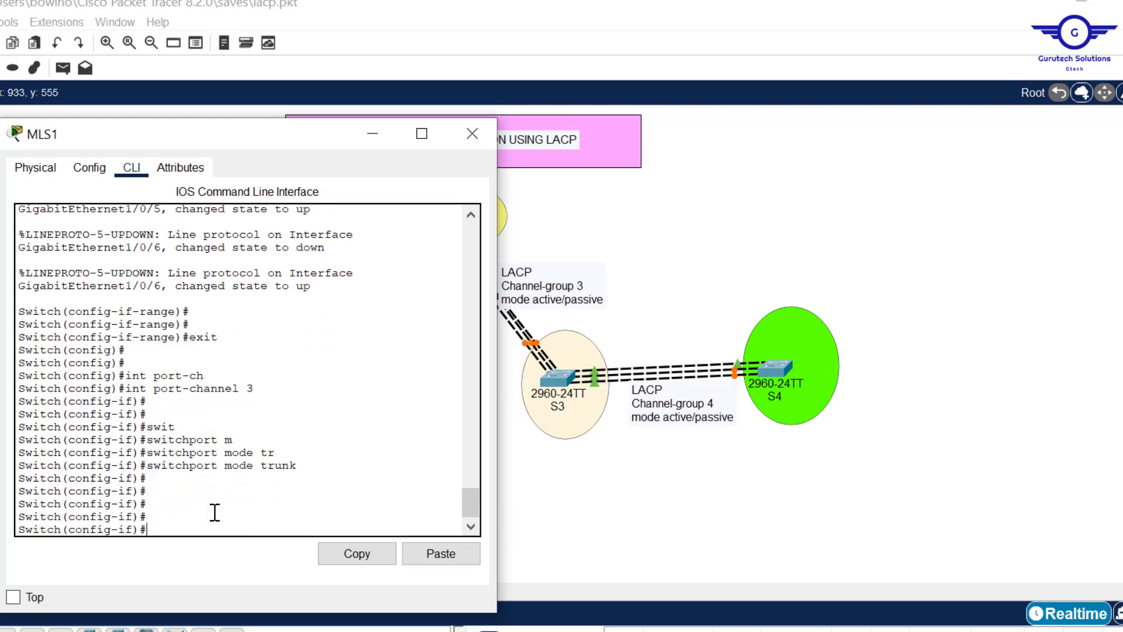
Exit the port-channel 3 interface to global configuration mode and save MLS1's configuration with do wr.
{"action": "type", "text": "ex"}
{"action": "key", "text": "Return"}
{"action": "key", "text": "Return"}
{"action": "key", "text": "Return"}
{"action": "type", "text": "do"}
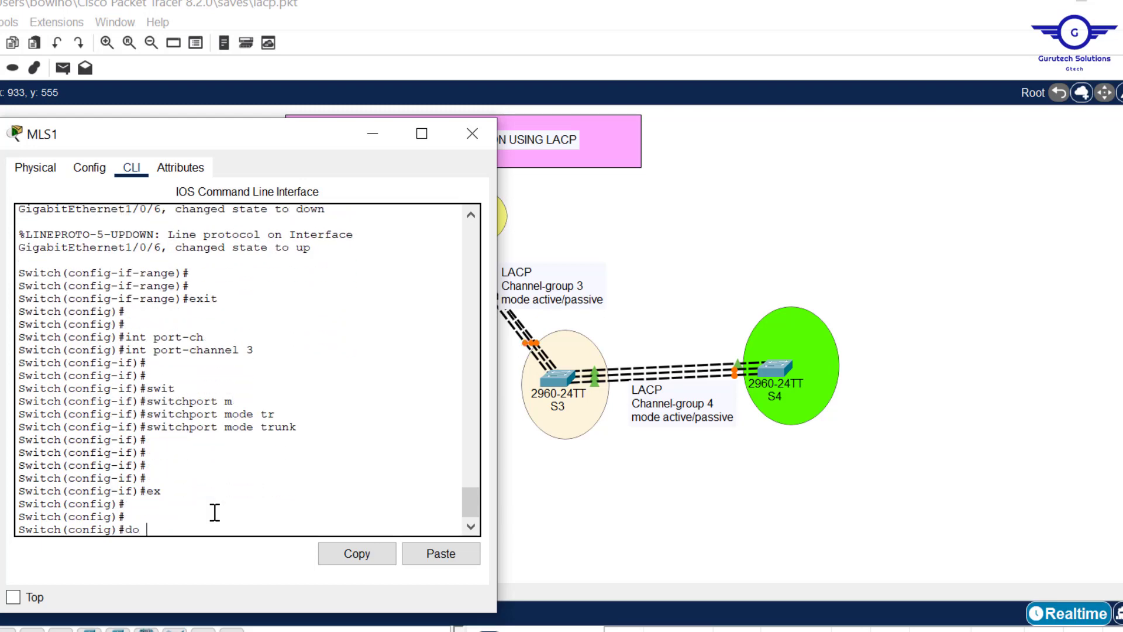
{"action": "type", "text": " wr"}
{"action": "key", "text": "Return"}
{"action": "key", "text": "Return"}
{"action": "key", "text": "Return"}
Display MLS1's channel-group listing from global configuration mode with do sh etherchannel.
{"action": "type", "text": "do s"}
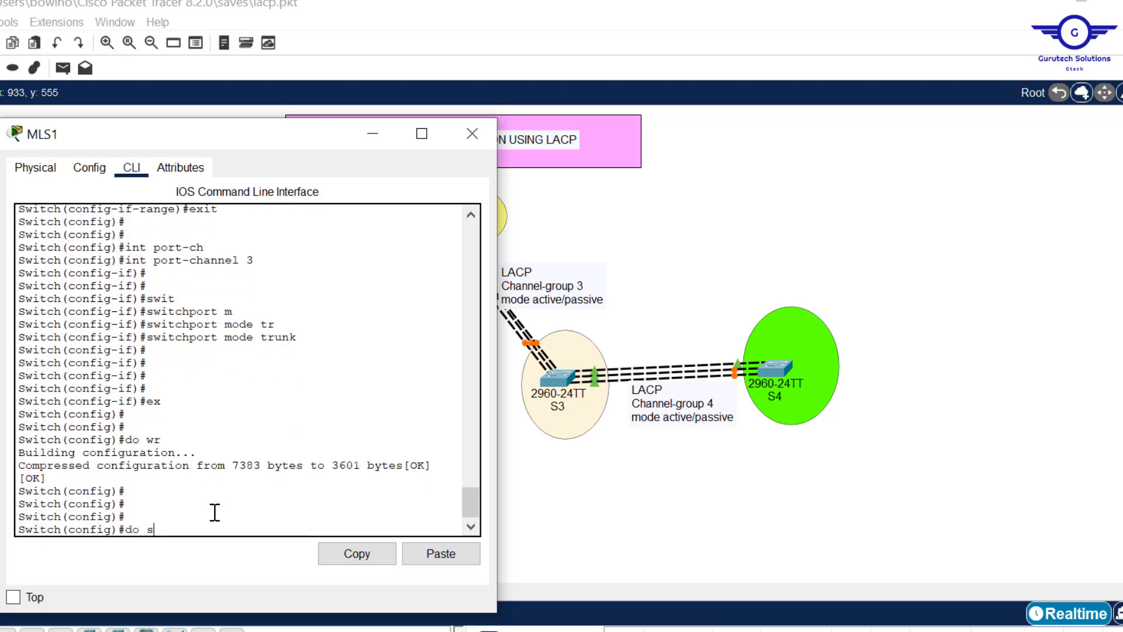
{"action": "type", "text": "h etherchnnel"}
{"action": "key", "text": "Return"}
{"action": "key", "text": "Return"}
{"action": "key", "text": "Return"}
{"action": "key", "text": "Return"}
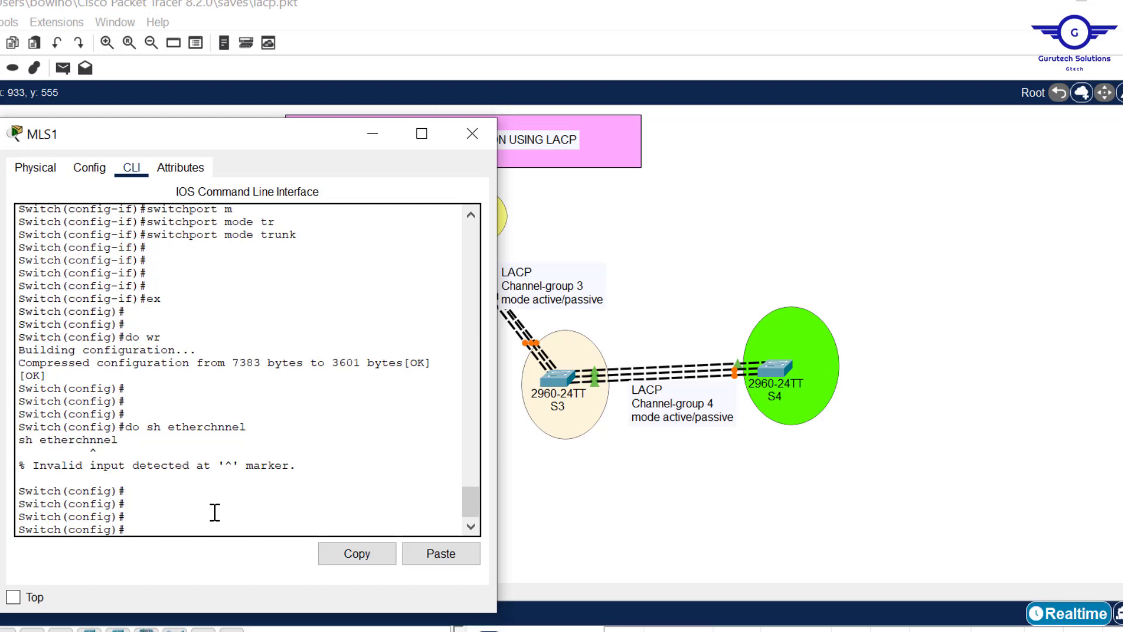
{"action": "key", "text": "Up"}
{"action": "type", "text": "a"}
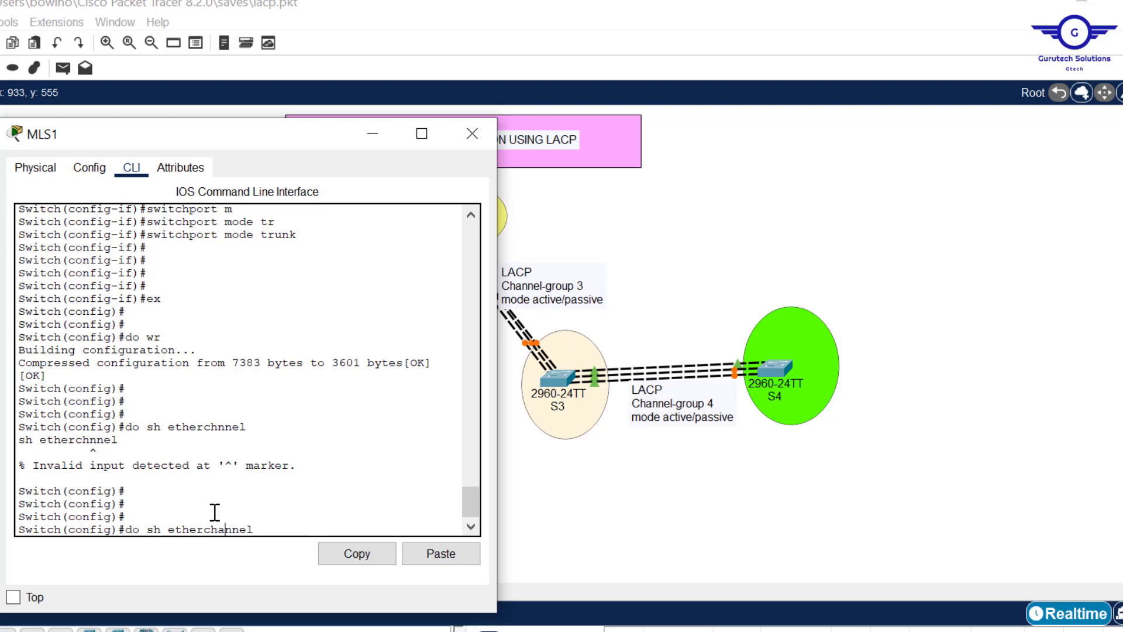
{"action": "key", "text": "Return"}
{"action": "key", "text": "Return"}
{"action": "key", "text": "Return"}
{"action": "key", "text": "Return"}
{"action": "key", "text": "Return"}
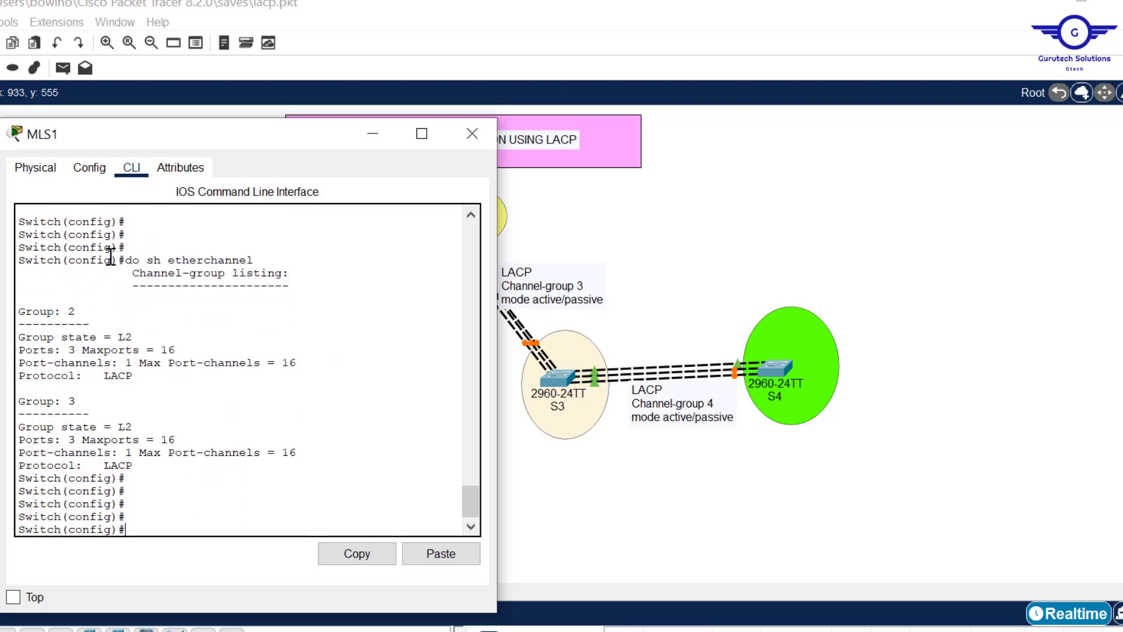
Highlight the group numbers, port count and protocol in MLS1's channel-group listing, and return to the topology.
{"action": "double_click", "coordinate": [71, 312]}
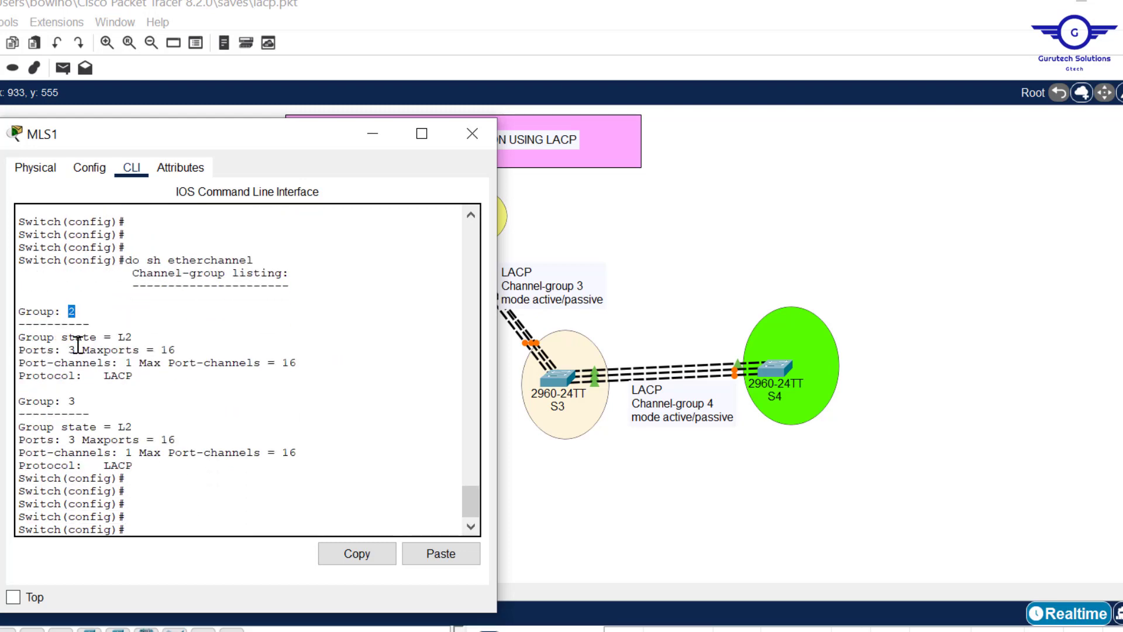
{"action": "double_click", "coordinate": [72, 401]}
{"action": "left_click", "coordinate": [83, 350]}
{"action": "double_click", "coordinate": [70, 350]}
{"action": "left_click_drag", "start_coordinate": [146, 376], "coordinate": [111, 375]}
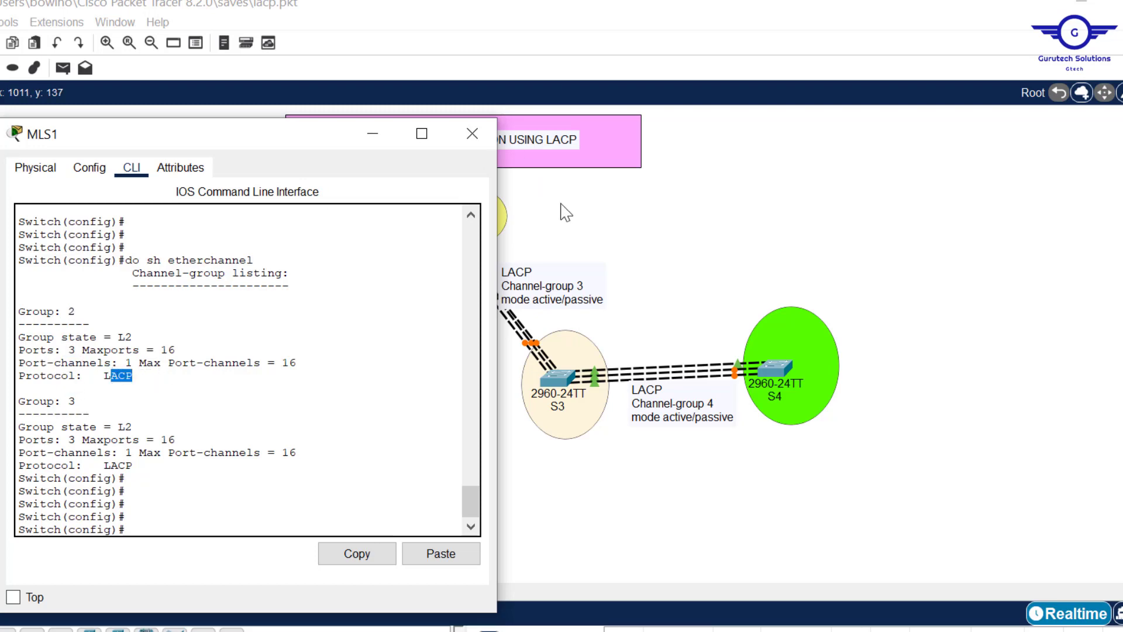
{"action": "left_click", "coordinate": [655, 214]}
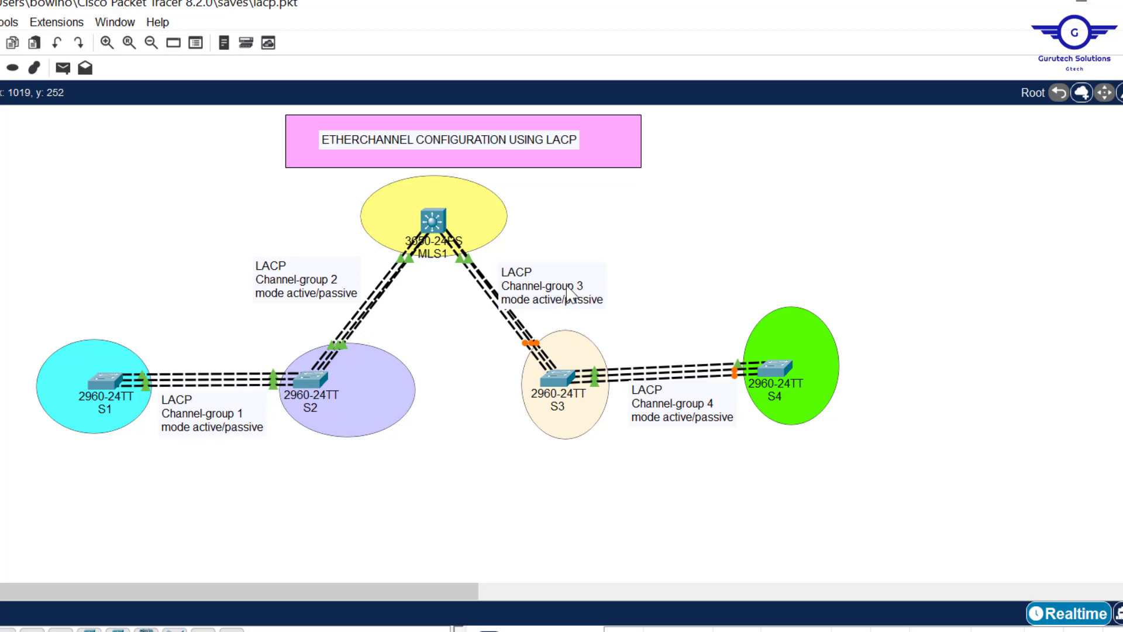
Open switch S3's command line, enable privileged mode and enter global configuration mode.
{"action": "left_click", "coordinate": [552, 374]}
{"action": "left_click", "coordinate": [415, 142]}
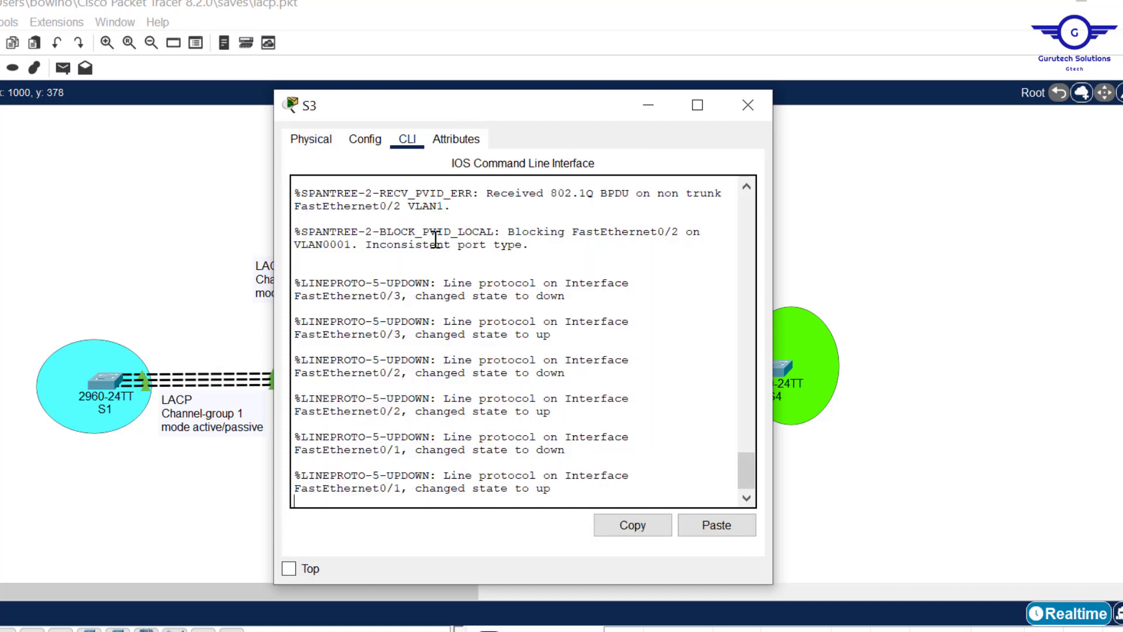
{"action": "key", "text": "Return"}
{"action": "type", "text": "en"}
{"action": "key", "text": "Return"}
{"action": "type", "text": "ch#c"}
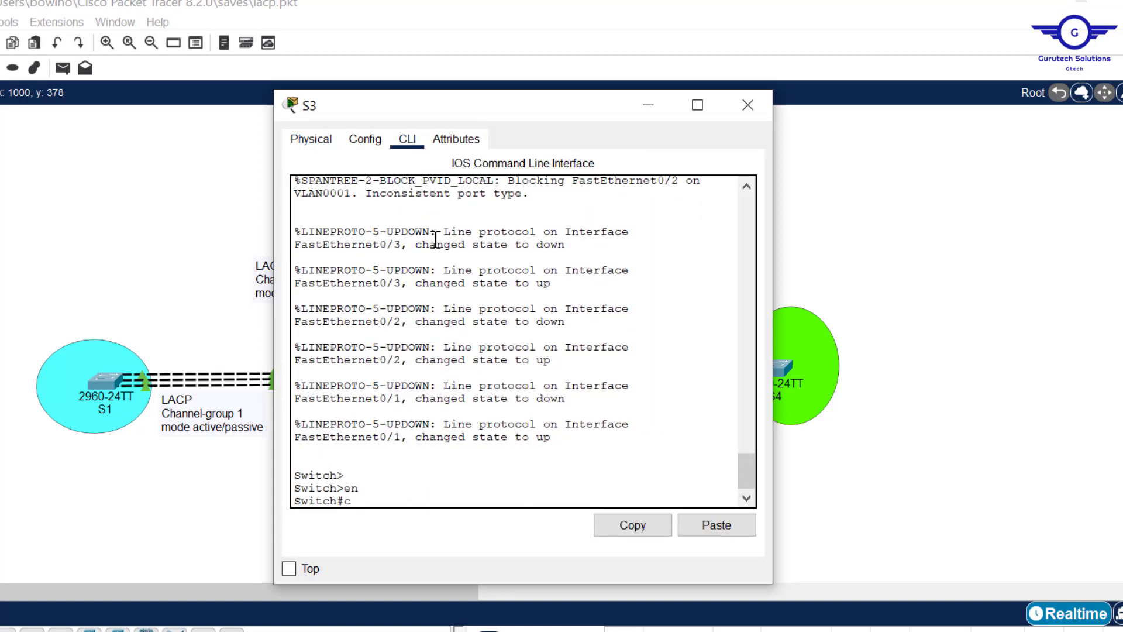
{"action": "type", "text": "onf t"}
{"action": "key", "text": "Return"}
{"action": "key", "text": "Return"}
{"action": "key", "text": "Return"}
{"action": "key", "text": "Return"}
Enter interface range configuration for fa0/1-3 on S3.
{"action": "type", "text": "int"}
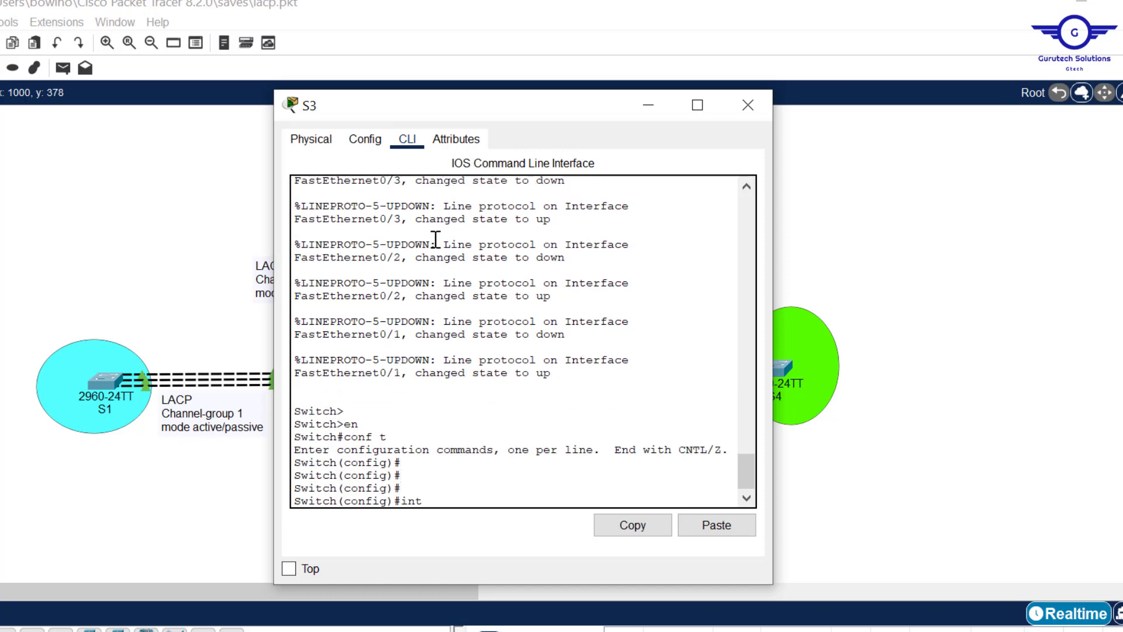
{"action": "type", "text": " range fa0/1-3"}
{"action": "key", "text": "Return"}
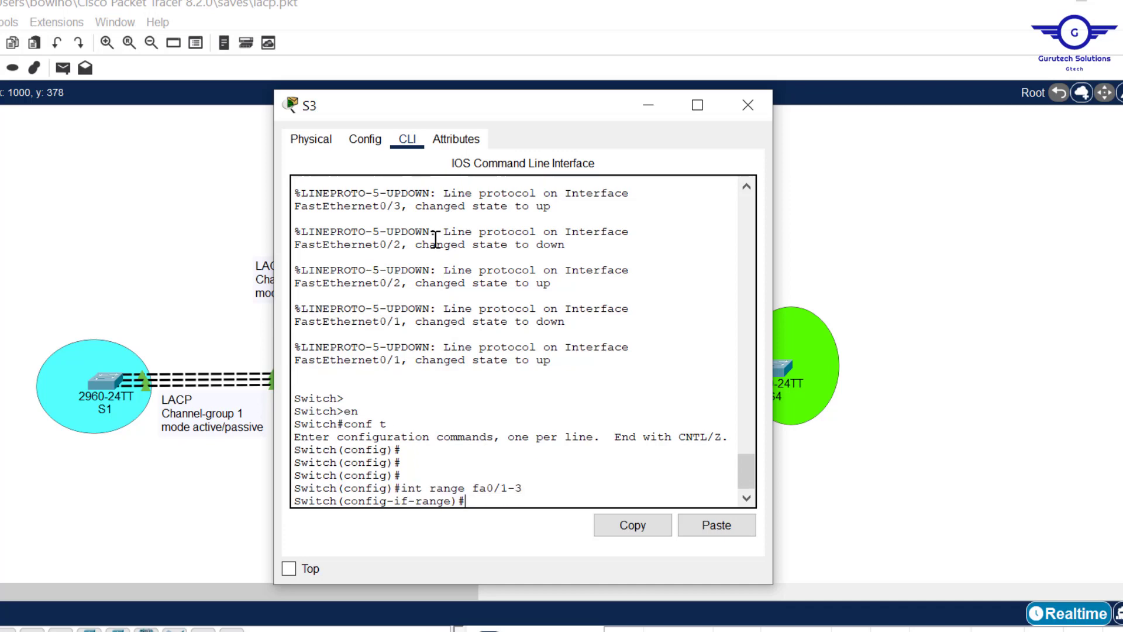
{"action": "key", "text": "Return"}
Assign S3's fa0/1-3 to channel-group 3 in passive mode, moving the window clear of the channel-group 3 label.
{"action": "type", "text": "s"}
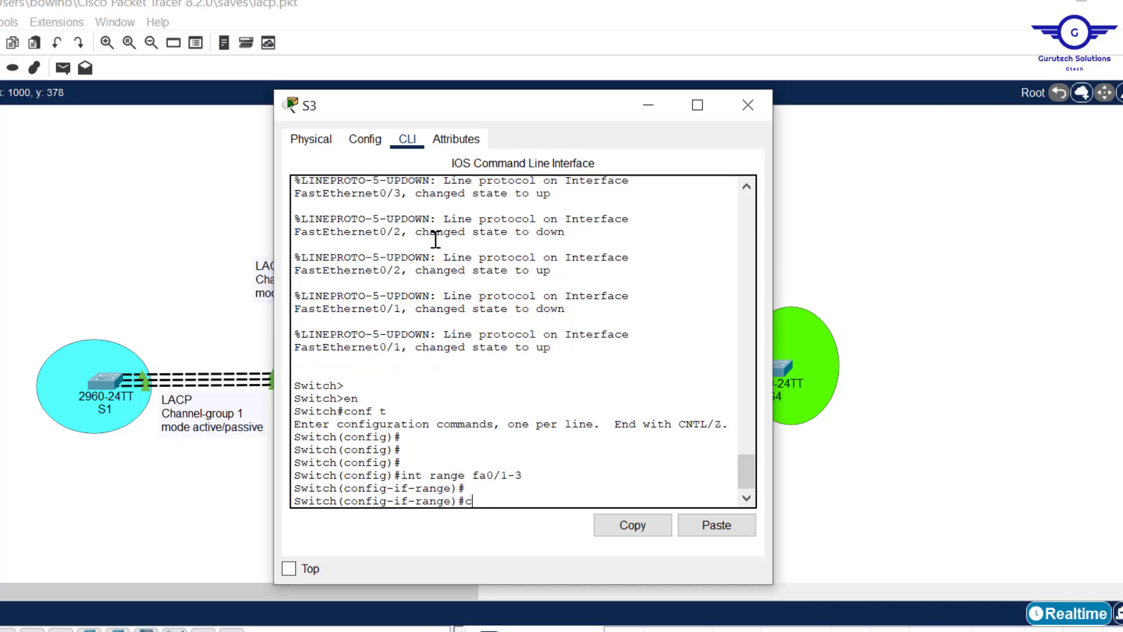
{"action": "type", "text": "hannel-g"}
{"action": "key", "text": "Tab"}
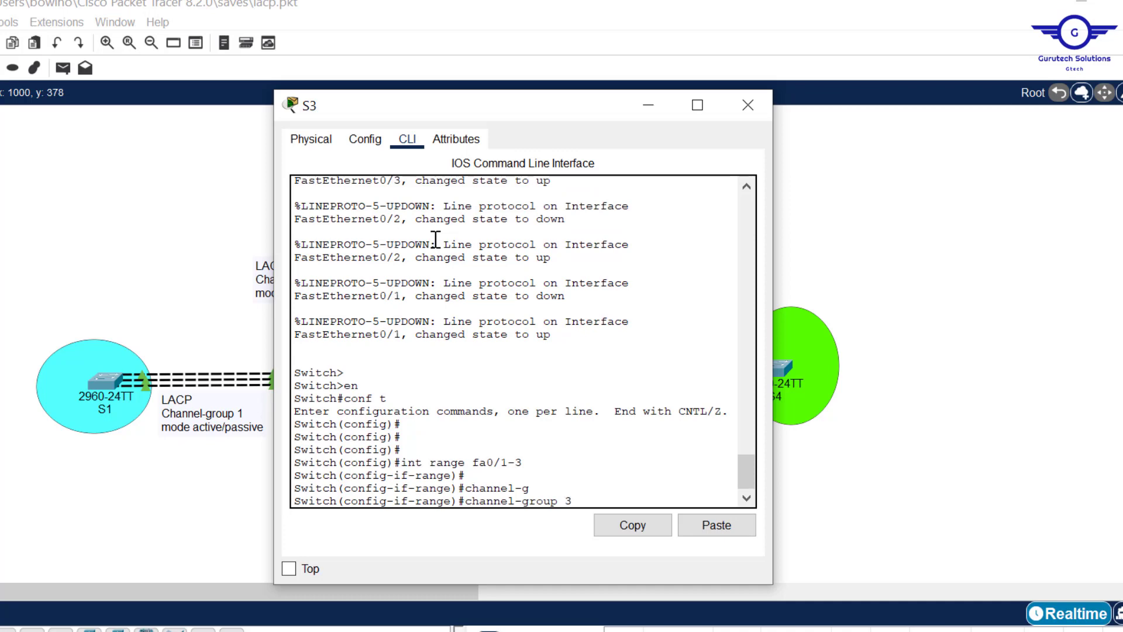
{"action": "left_click_drag", "start_coordinate": [534, 118], "coordinate": [260, 126]}
{"action": "type", "text": "3 "}
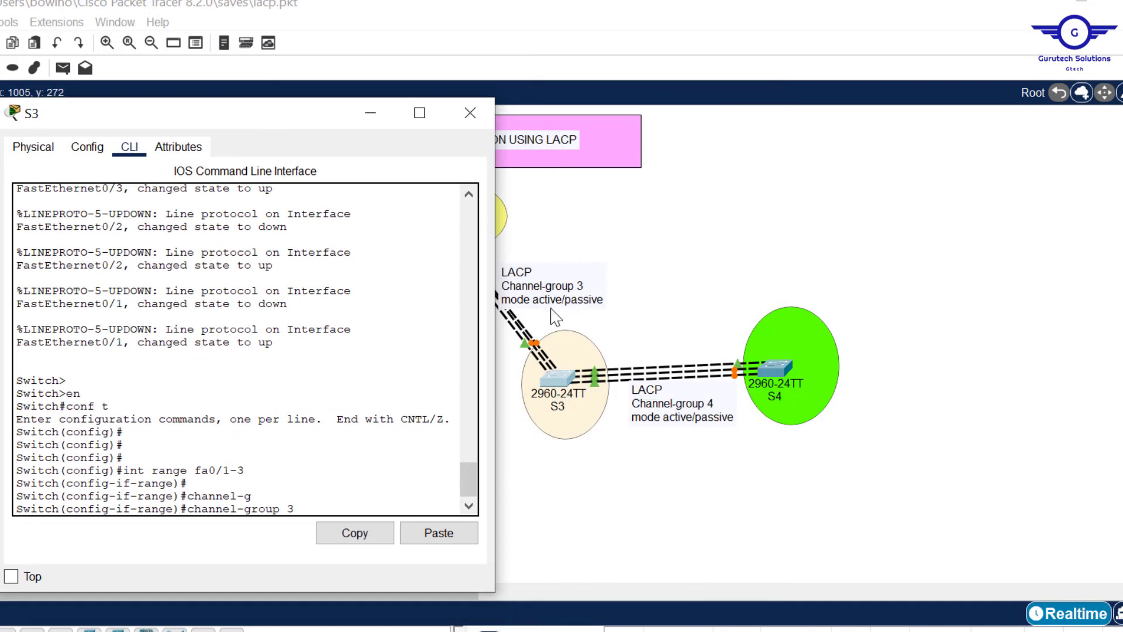
{"action": "type", "text": "mod"}
{"action": "key", "text": "Tab"}
{"action": "type", "text": "pass"}
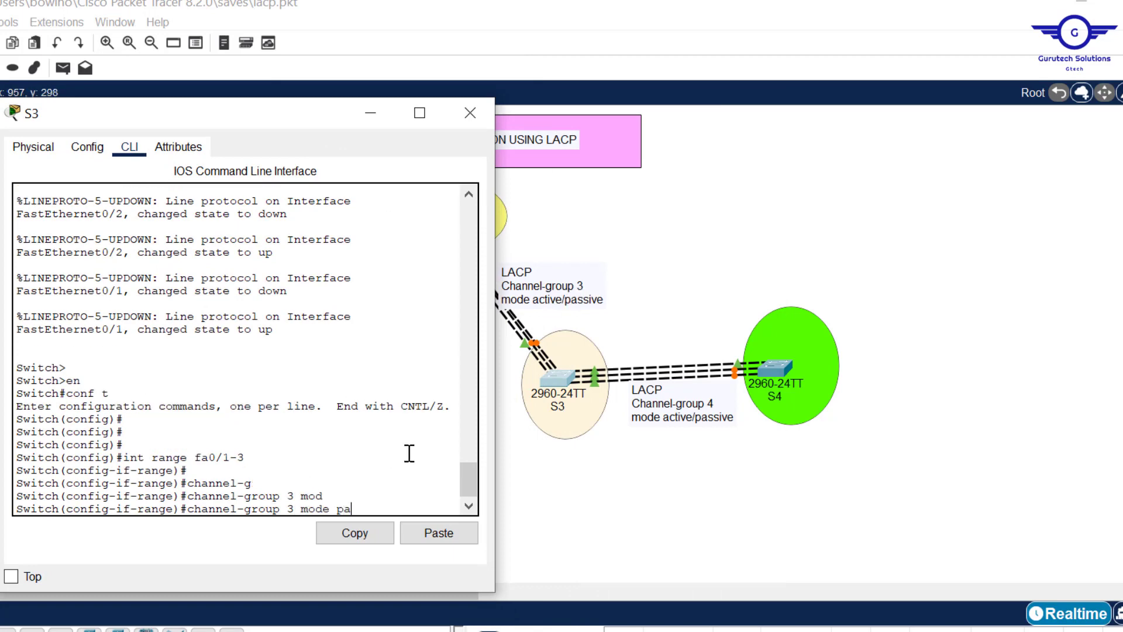
{"action": "key", "text": "Tab"}
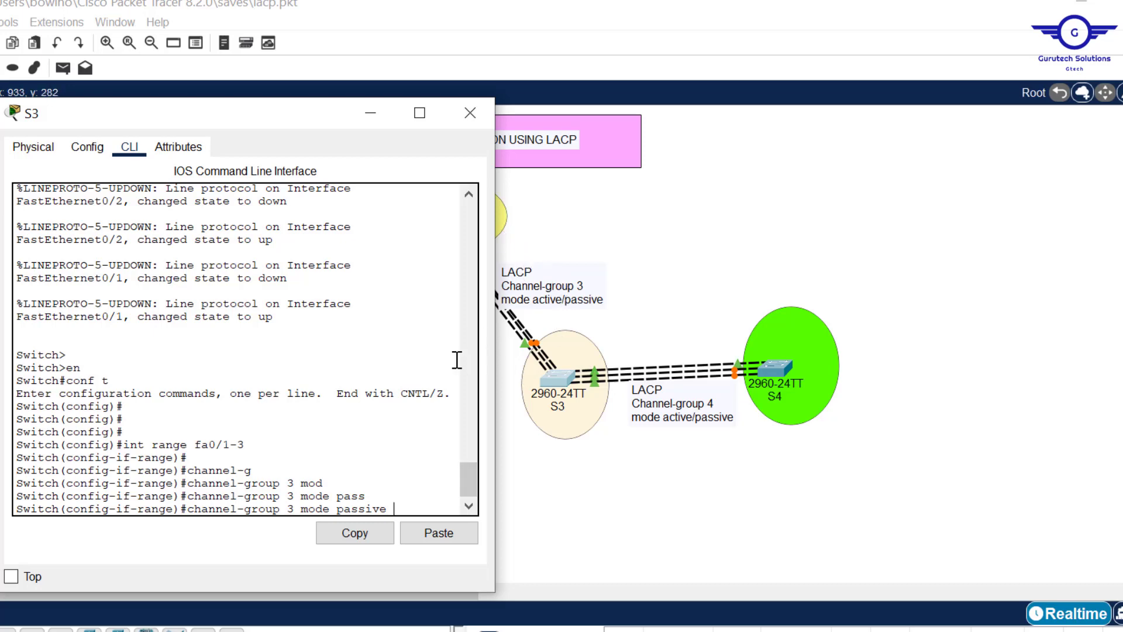
{"action": "key", "text": "Return"}
Exit S3's interface range configuration to global configuration mode.
{"action": "type", "text": "e)#e"}
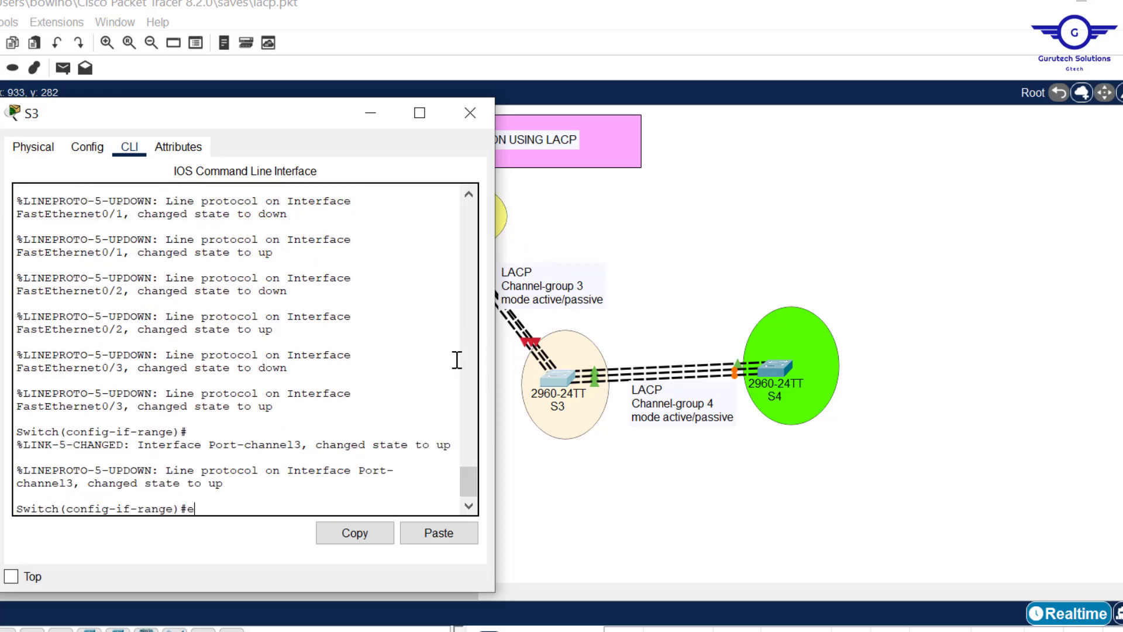
{"action": "type", "text": "x"}
{"action": "key", "text": "Return"}
{"action": "key", "text": "Return"}
{"action": "key", "text": "Return"}
{"action": "key", "text": "Return"}
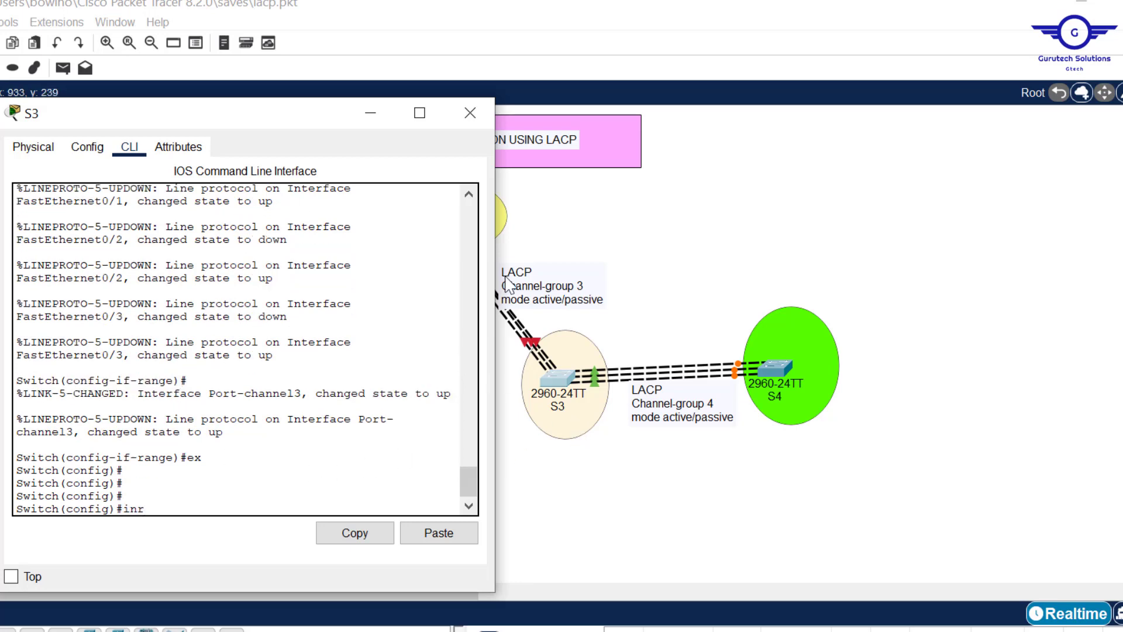
Review S3's earlier console output and highlight the interface name in the port-channel creation message.
{"action": "left_click", "coordinate": [469, 194]}
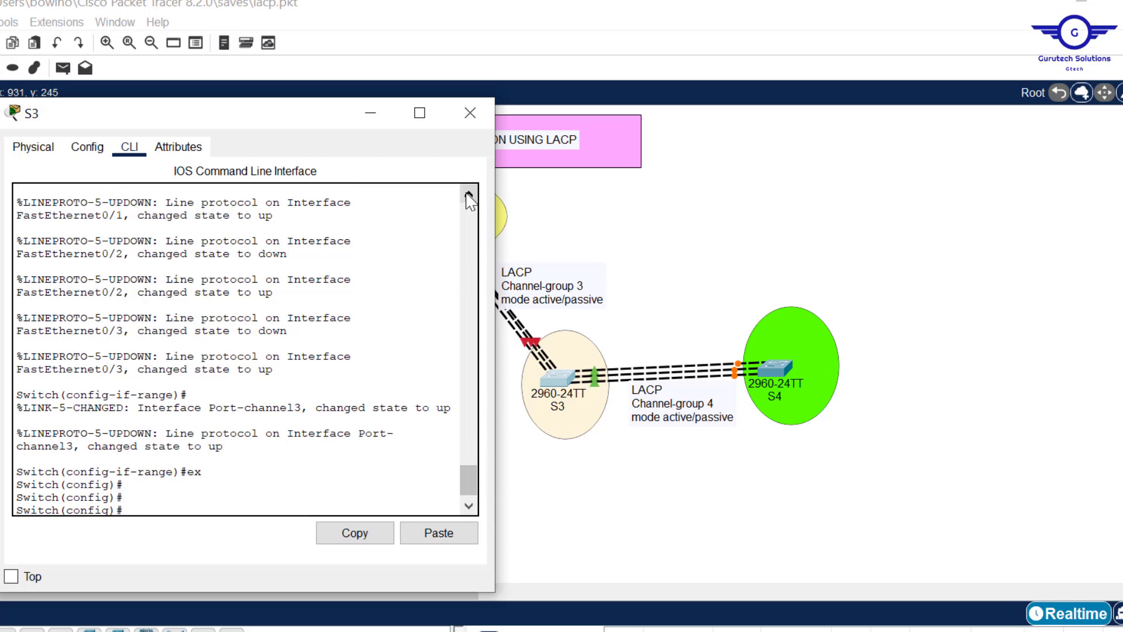
{"action": "left_click", "coordinate": [468, 194]}
{"action": "left_click", "coordinate": [469, 193]}
{"action": "left_click", "coordinate": [468, 193]}
{"action": "left_click", "coordinate": [468, 194]}
{"action": "left_click", "coordinate": [469, 193]}
{"action": "left_click", "coordinate": [469, 194]}
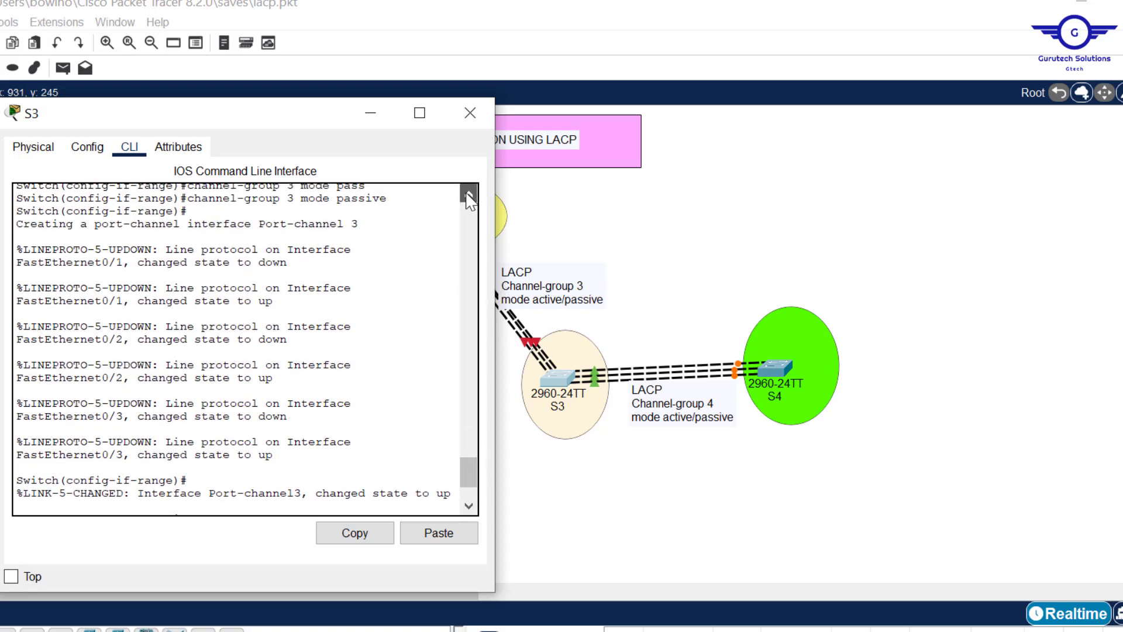
{"action": "left_click_drag", "start_coordinate": [373, 228], "coordinate": [187, 226]}
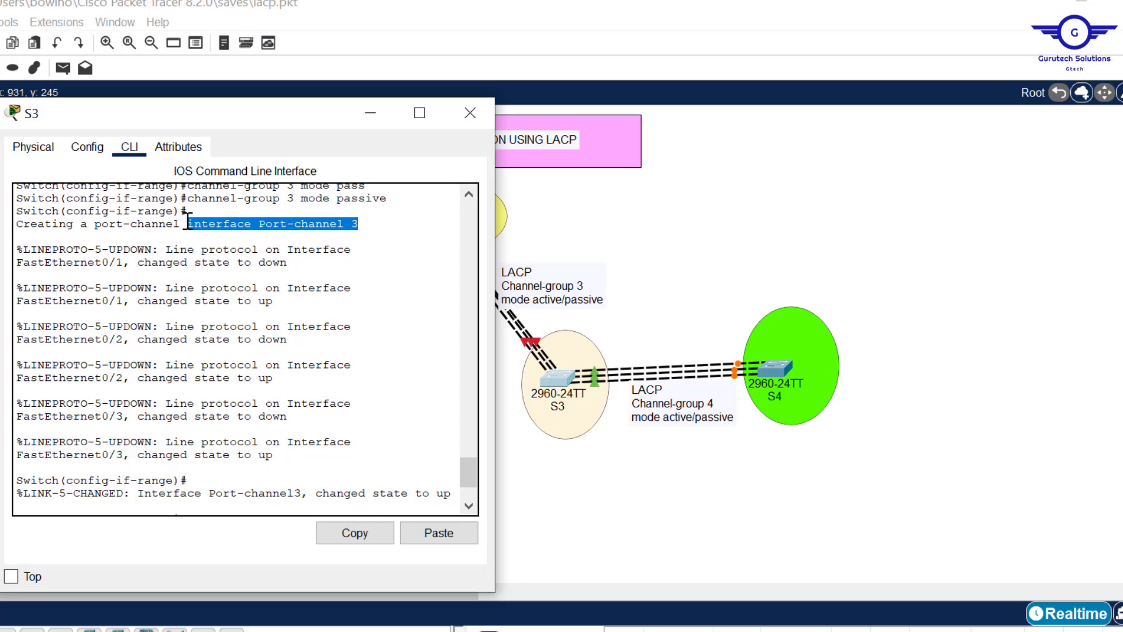
{"action": "left_click", "coordinate": [461, 474]}
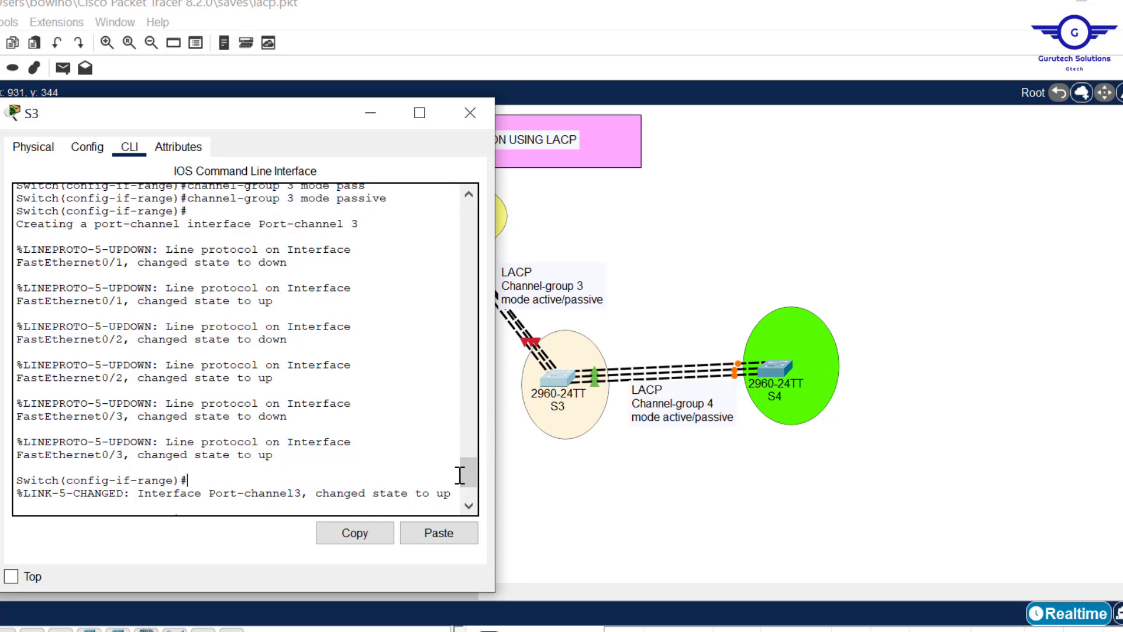
Enter configuration of interface port-channel 3 on S3.
{"action": "type", "text": "ex"}
{"action": "key", "text": "Return"}
{"action": "key", "text": "Return"}
{"action": "key", "text": "Return"}
{"action": "key", "text": "Return"}
{"action": "type", "text": "ex"}
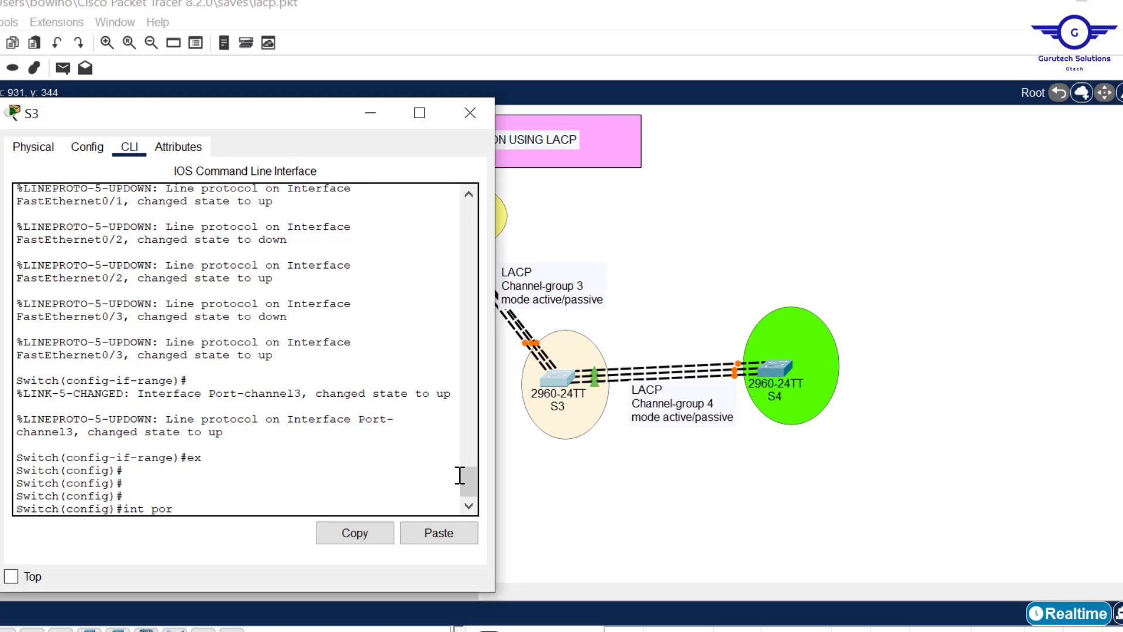
{"action": "type", "text": "ch"}
{"action": "key", "text": "Tab"}
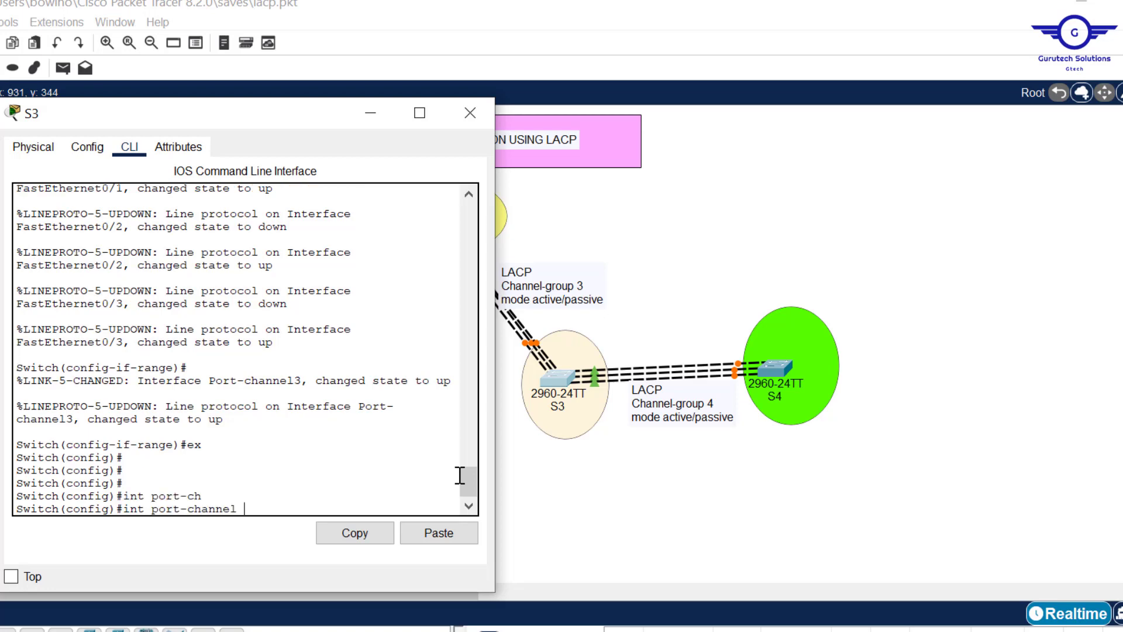
{"action": "type", "text": "3"}
{"action": "key", "text": "Return"}
Set S3's port-channel 3 to trunk mode with the switchport mode trunk command.
{"action": "type", "text": "swi"}
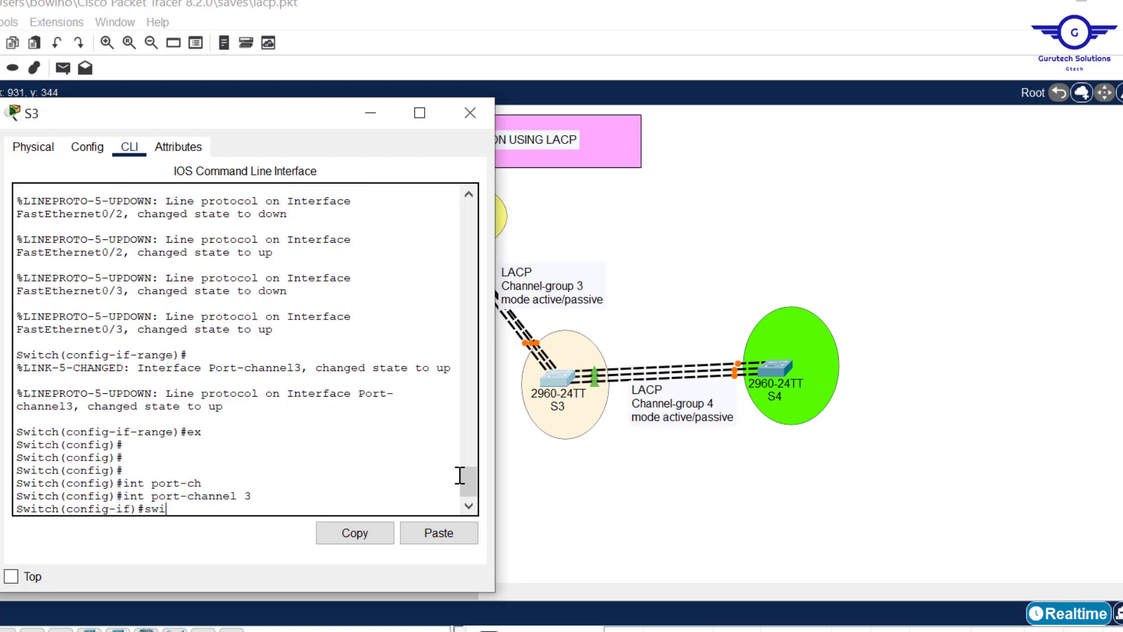
{"action": "type", "text": "tc"}
{"action": "key", "text": "Tab"}
{"action": "type", "text": "m"}
{"action": "key", "text": "Tab"}
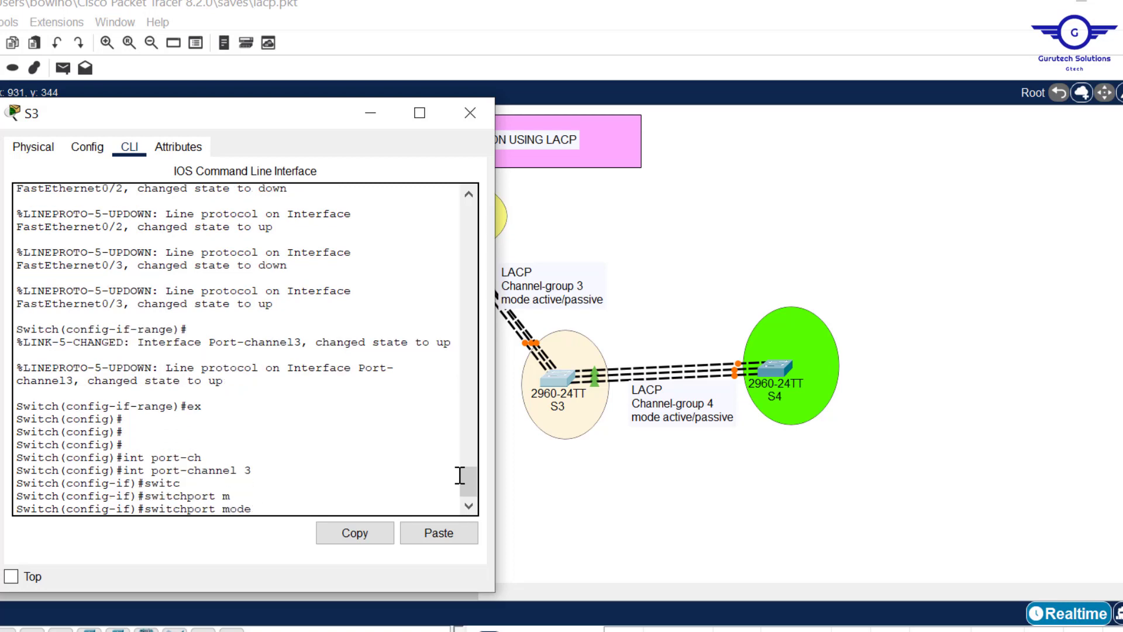
{"action": "type", "text": "tr"}
{"action": "key", "text": "Tab"}
{"action": "key", "text": "Return"}
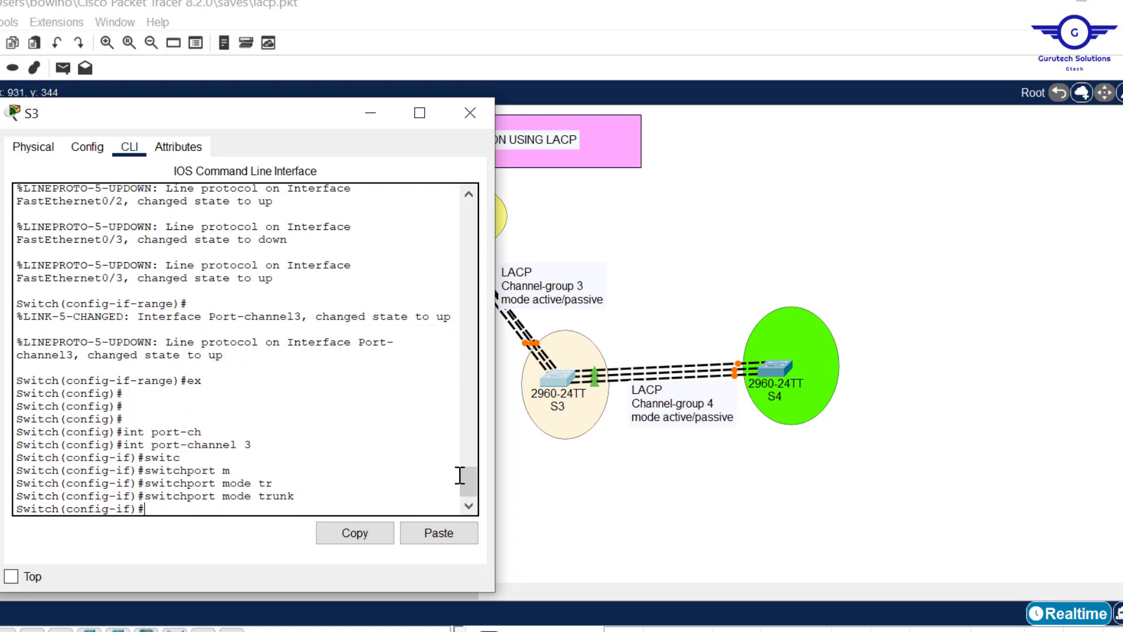
Exit S3's port-channel 3 interface configuration to global configuration mode.
{"action": "type", "text": "ex"}
{"action": "key", "text": "Return"}
{"action": "key", "text": "Return"}
{"action": "key", "text": "Return"}
{"action": "key", "text": "Return"}
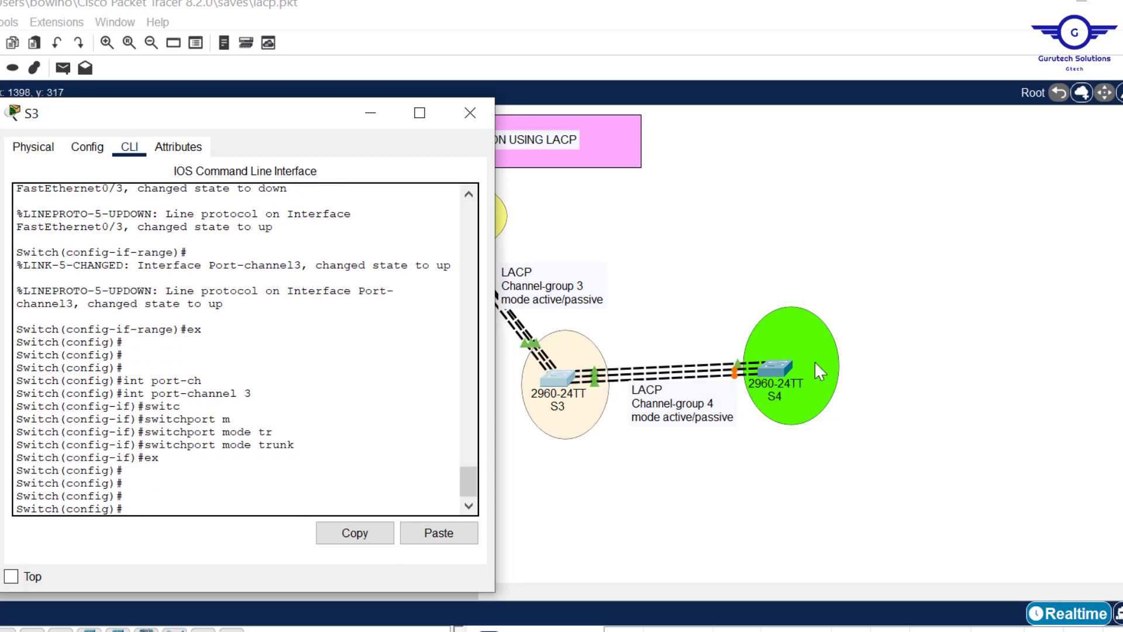
Change the mode in the channel-group 4 label between S3 and S4 to active/active.
{"action": "left_click", "coordinate": [704, 420]}
{"action": "double_click", "coordinate": [704, 420]}
{"action": "left_click_drag", "start_coordinate": [677, 428], "coordinate": [625, 431]}
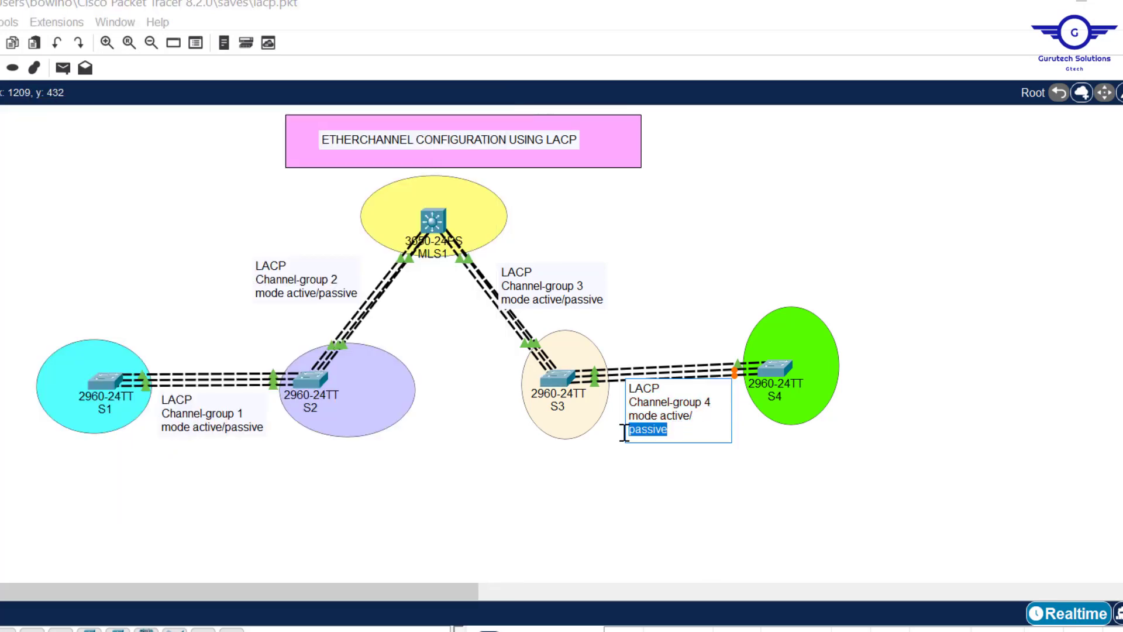
{"action": "key", "text": "BackSpace"}
{"action": "type", "text": "act"}
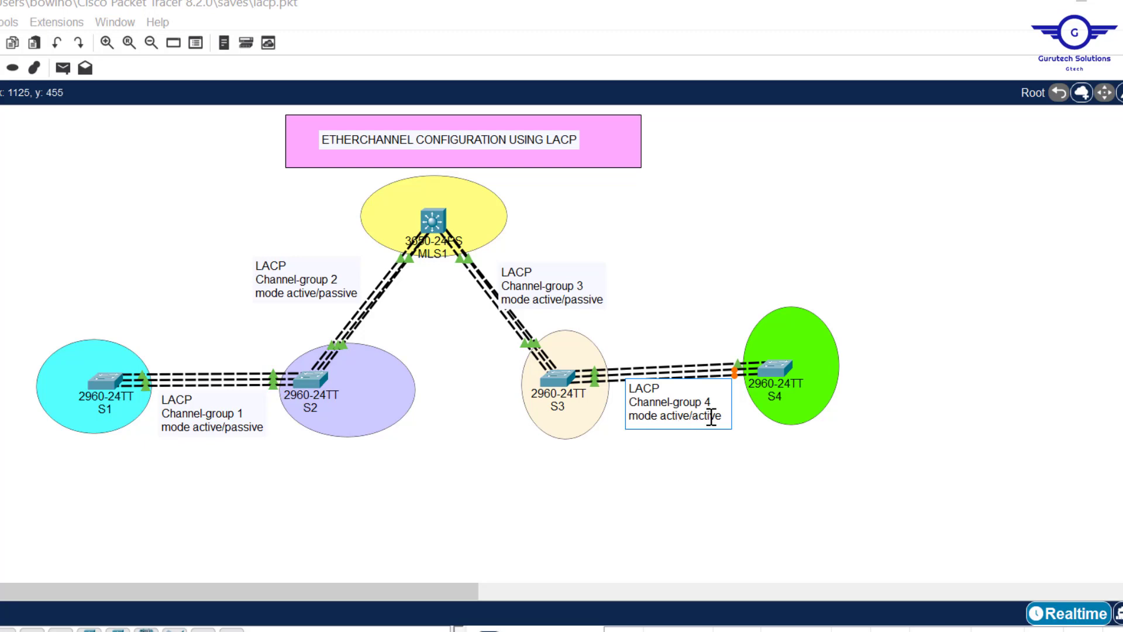
{"action": "left_click", "coordinate": [789, 472]}
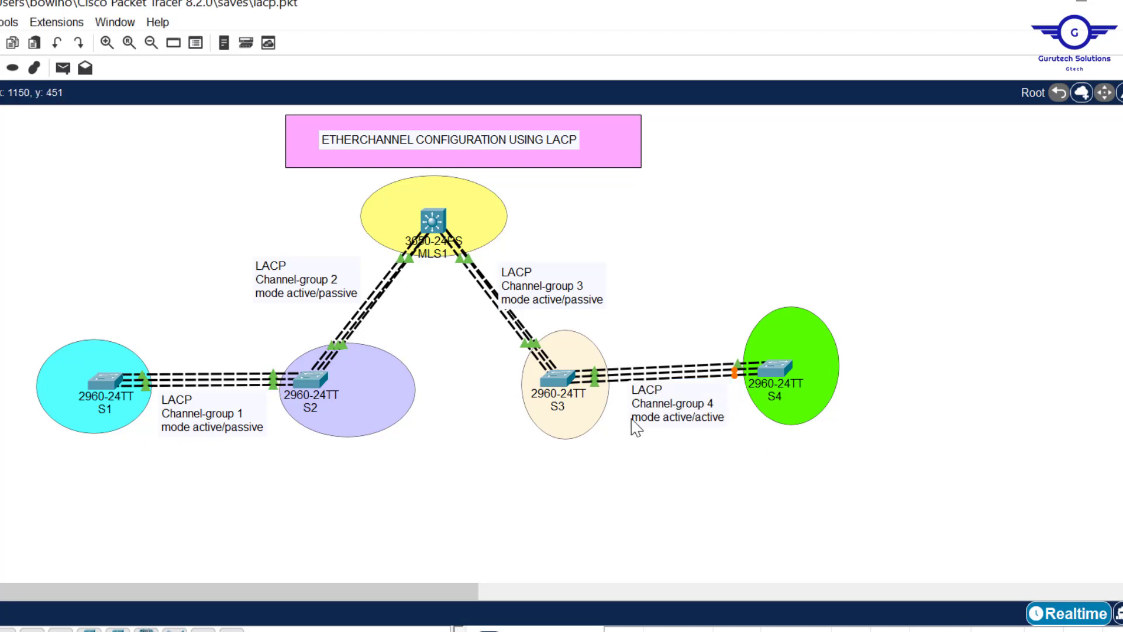
Enter configuration of the interface range fa0/4-6 on S3, the ports linking to S4.
{"action": "left_click", "coordinate": [567, 386]}
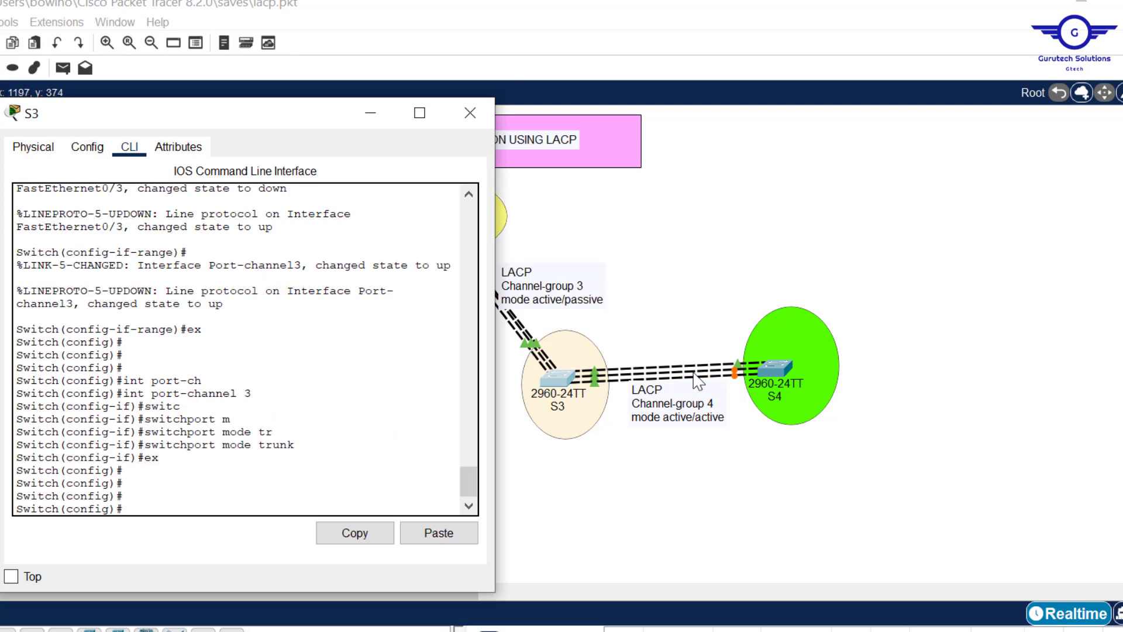
{"action": "left_click", "coordinate": [642, 493]}
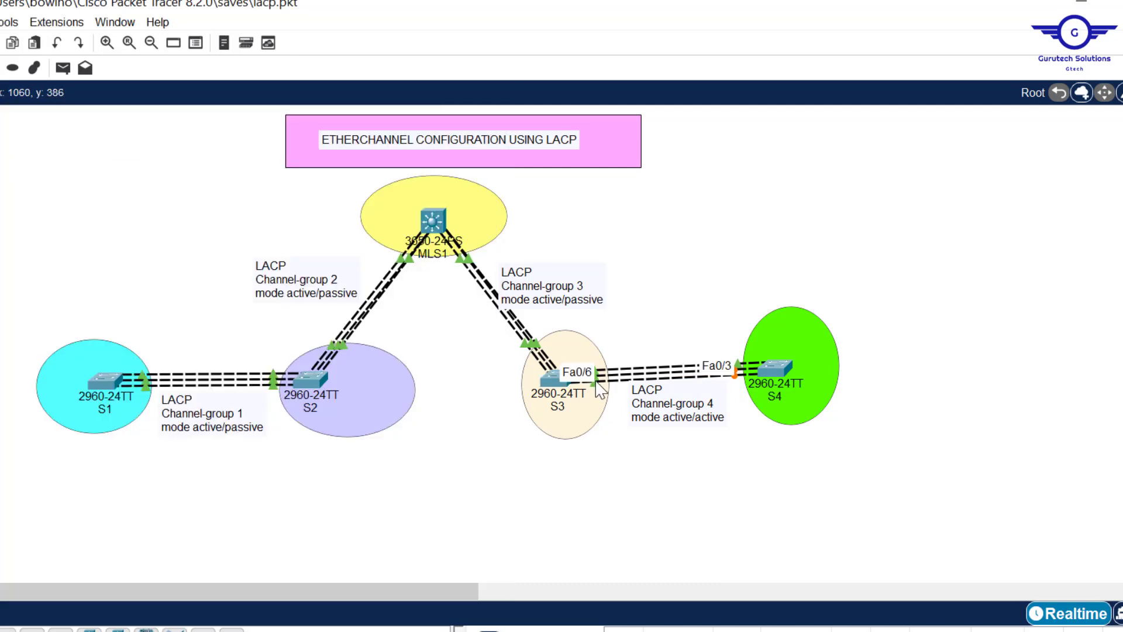
{"action": "mouse_move", "coordinate": [597, 379]}
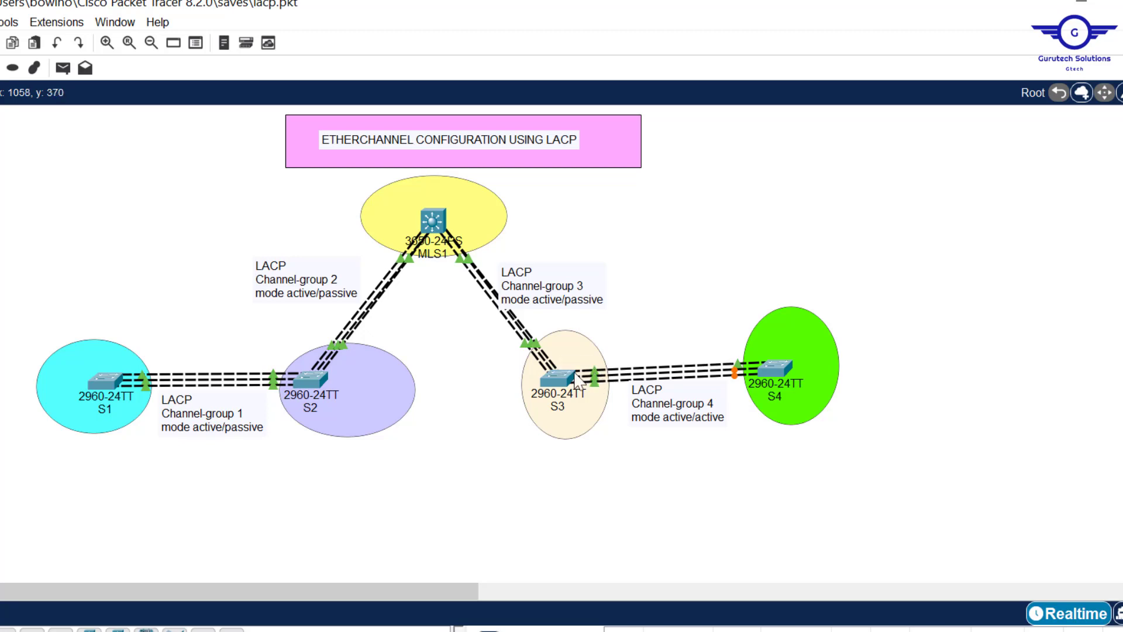
{"action": "left_click", "coordinate": [546, 378]}
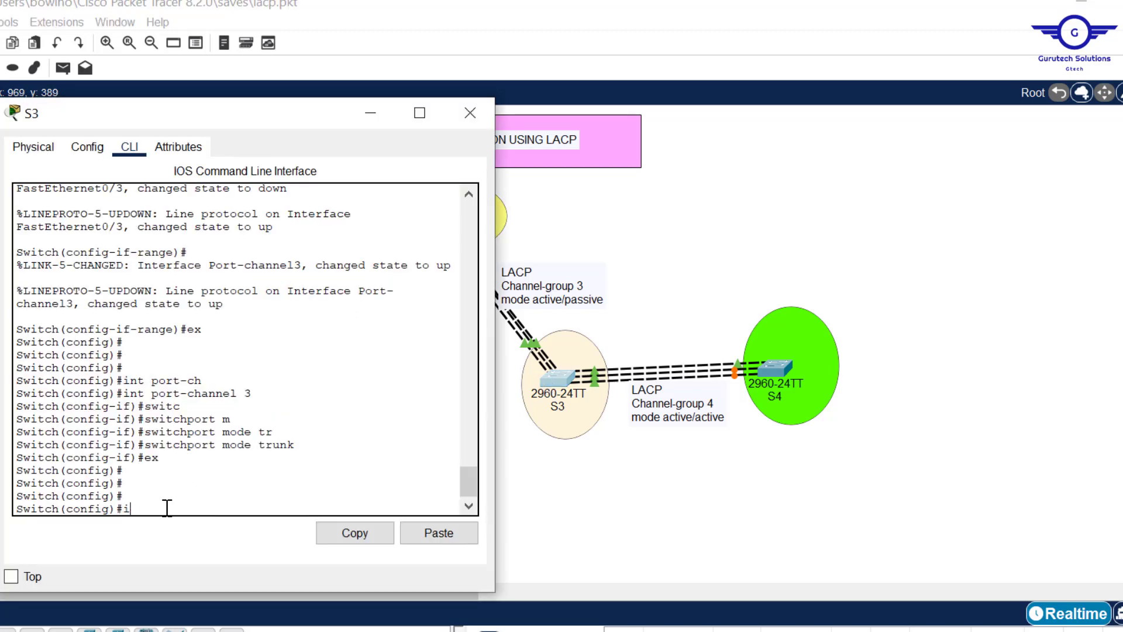
{"action": "type", "text": "int range fa0/4-6"}
{"action": "key", "text": "Return"}
{"action": "key", "text": "Return"}
{"action": "key", "text": "Return"}
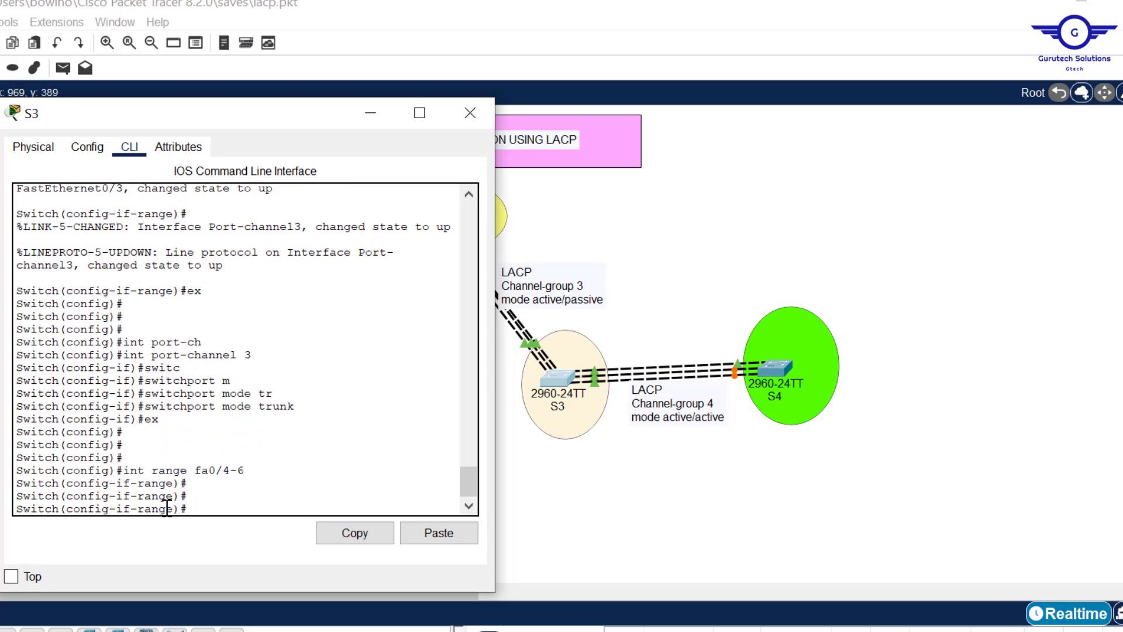
Assign S3's fa0/4-6 ports to an LACP bundle with the channel-group 4 mode active command.
{"action": "type", "text": "chanee"}
{"action": "key", "text": "BackSpace"}
{"action": "type", "text": "nel-g"}
{"action": "key", "text": "Tab"}
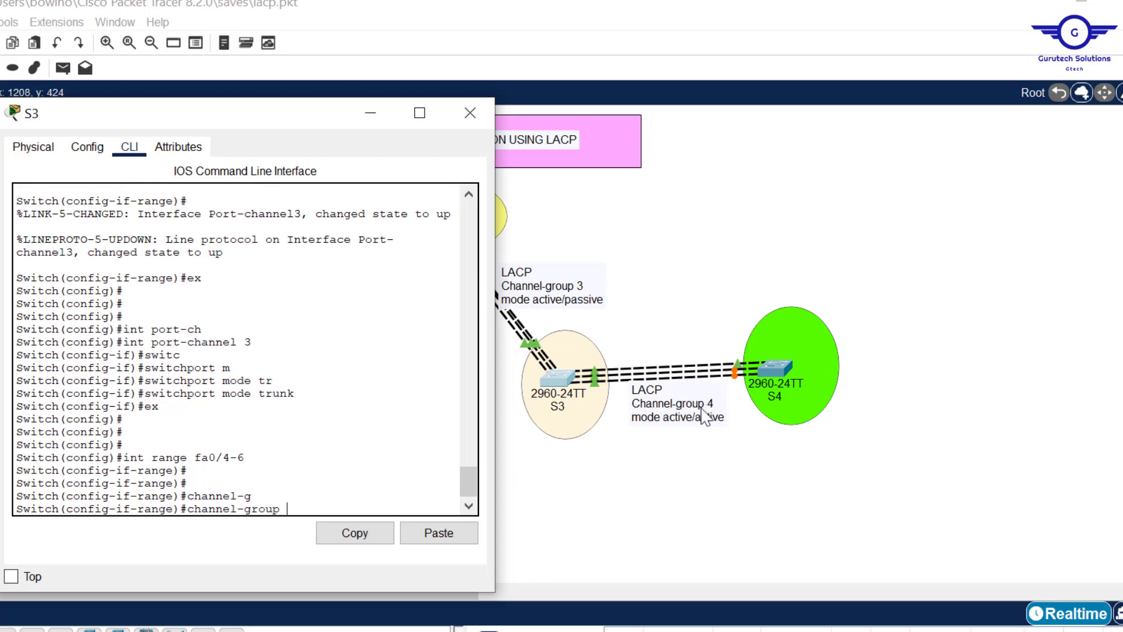
{"action": "type", "text": "4 mo"}
{"action": "key", "text": "Tab"}
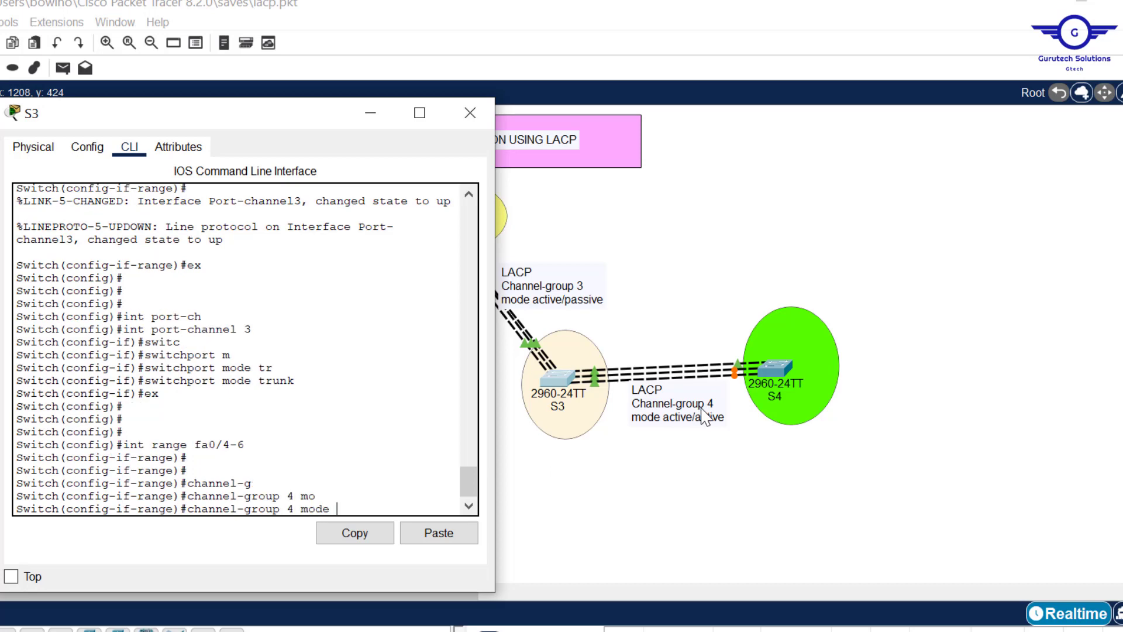
{"action": "type", "text": "act"}
{"action": "key", "text": "Tab"}
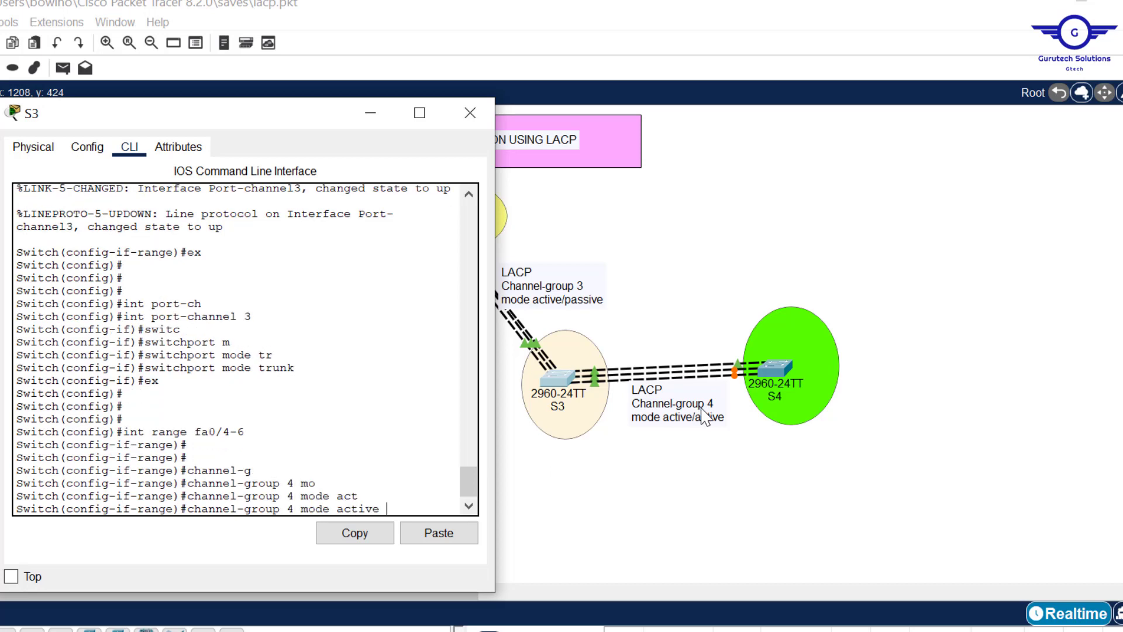
{"action": "key", "text": "Return"}
{"action": "key", "text": "Return"}
Exit the interface range on S3 and enter configuration of interface port-channel 4.
{"action": "type", "text": "ex"}
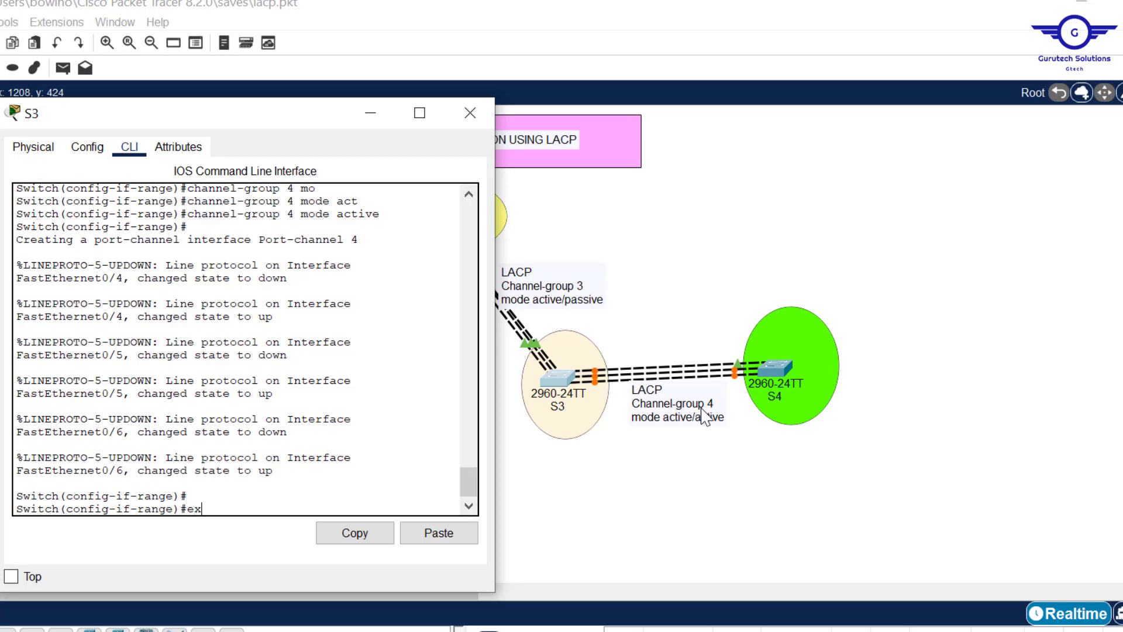
{"action": "key", "text": "Return"}
{"action": "key", "text": "Return"}
{"action": "key", "text": "Return"}
{"action": "key", "text": "Return"}
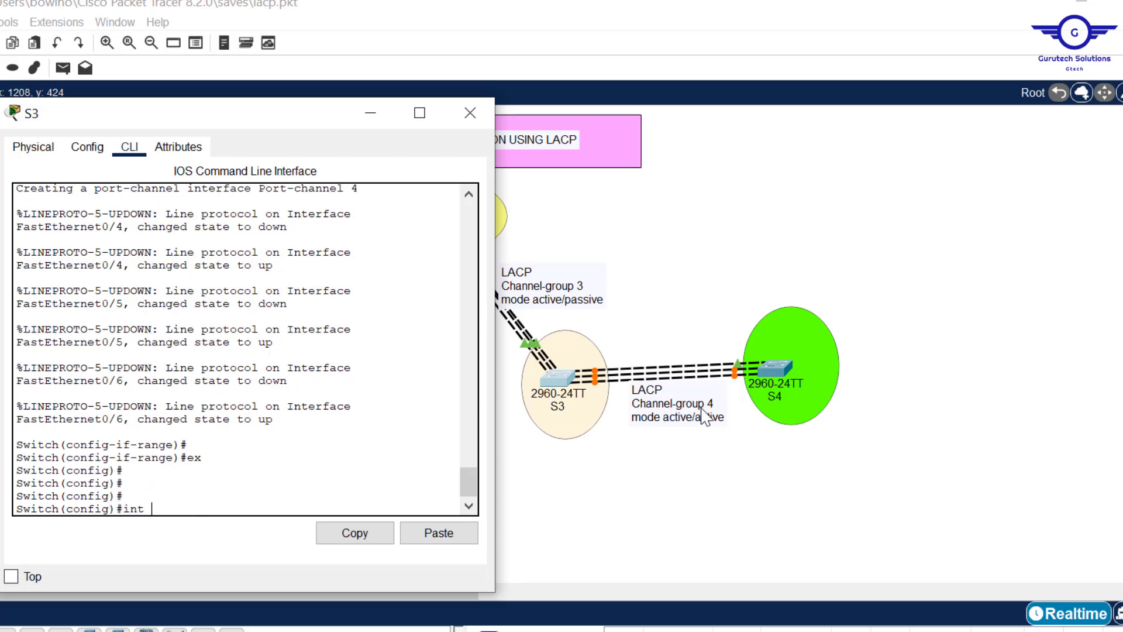
{"action": "type", "text": "int port-chann"}
{"action": "key", "text": "Tab"}
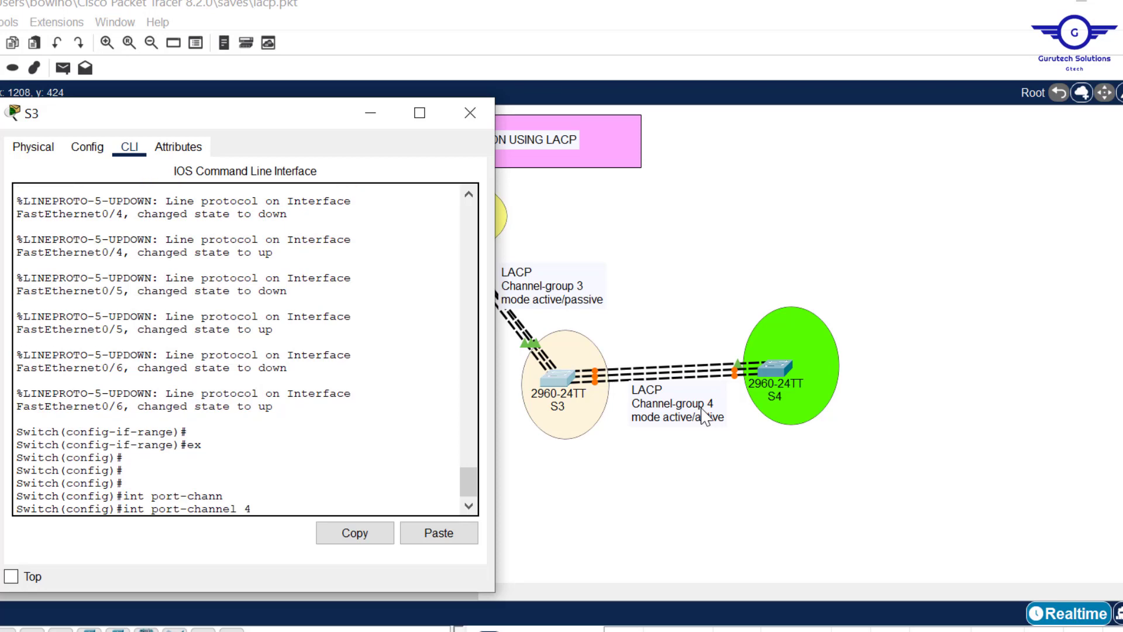
{"action": "key", "text": "Return"}
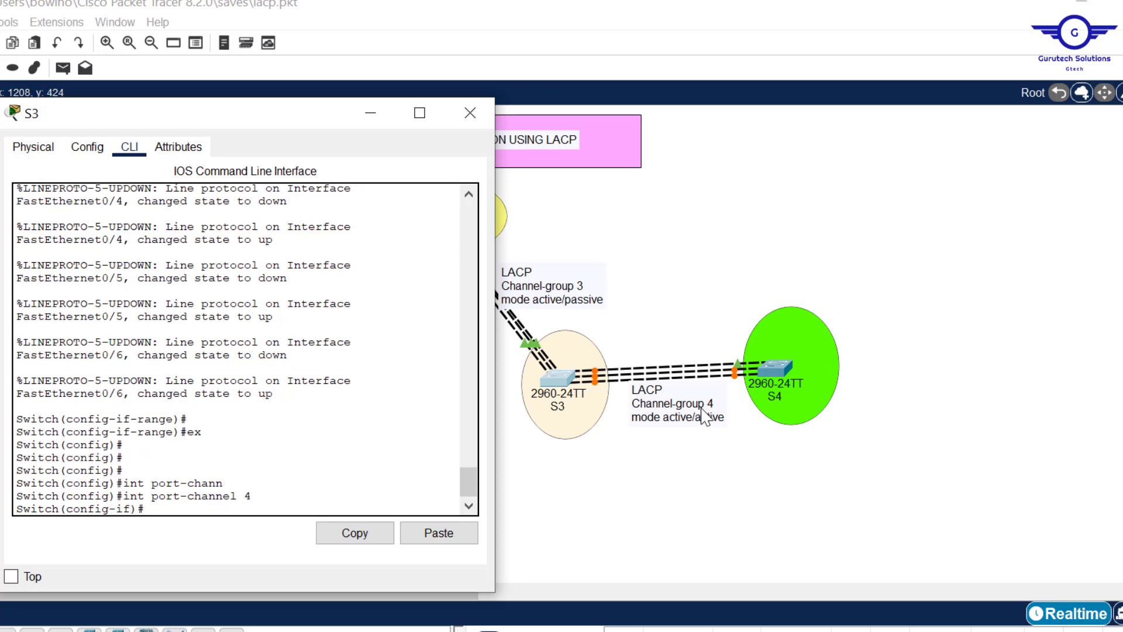
Set S3's port-channel 4 to trunk mode with the switchport mode trunk command.
{"action": "type", "text": "switch"}
{"action": "key", "text": "Tab"}
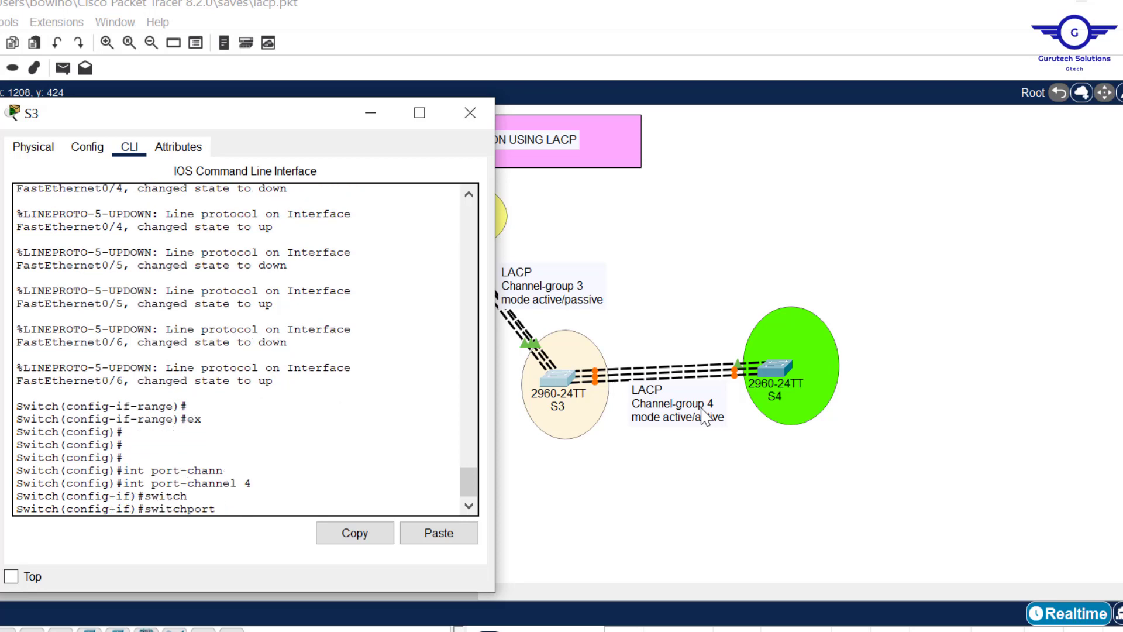
{"action": "type", "text": "m"}
{"action": "key", "text": "Tab"}
{"action": "type", "text": "tr"}
{"action": "key", "text": "Tab"}
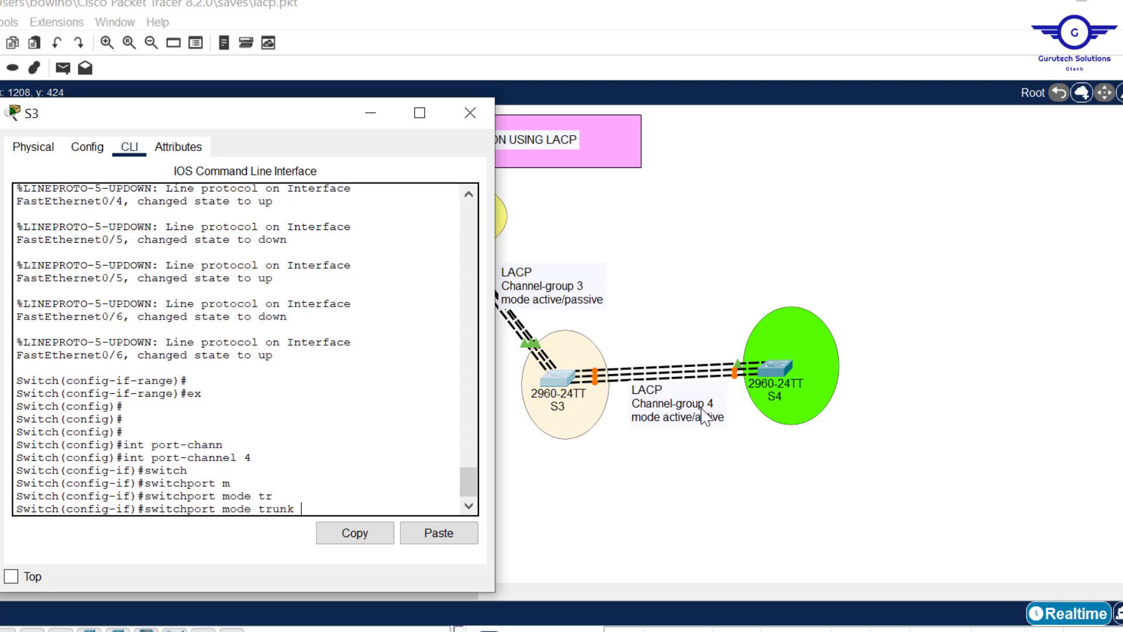
{"action": "key", "text": "Return"}
Exit S3's port-channel 4 configuration to global configuration mode and save the configuration with do wr.
{"action": "type", "text": "ex"}
{"action": "key", "text": "Return"}
{"action": "key", "text": "Return"}
{"action": "key", "text": "Return"}
{"action": "key", "text": "Return"}
{"action": "key", "text": "Return"}
{"action": "key", "text": "Return"}
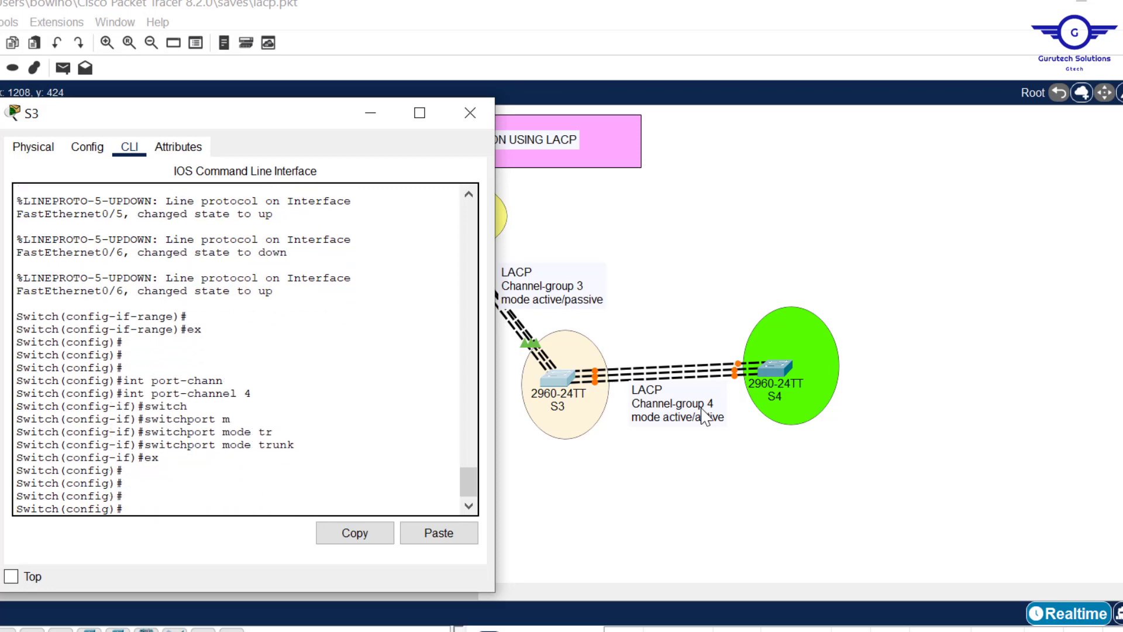
{"action": "type", "text": "co"}
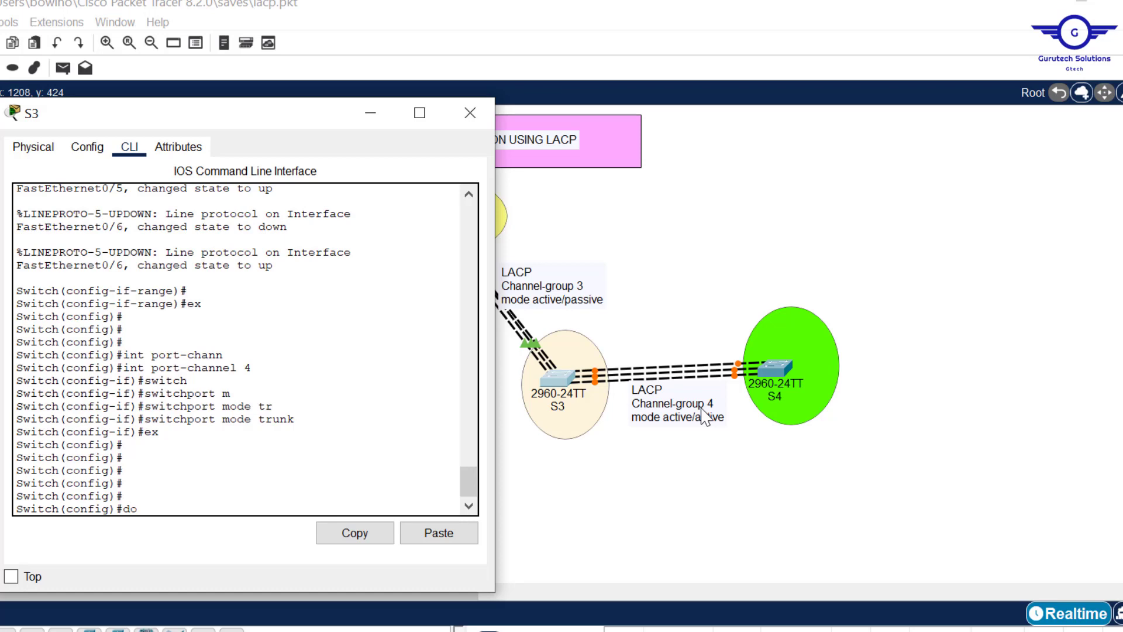
{"action": "type", "text": " wr"}
{"action": "key", "text": "Return"}
{"action": "key", "text": "Return"}
{"action": "key", "text": "Return"}
{"action": "key", "text": "Return"}
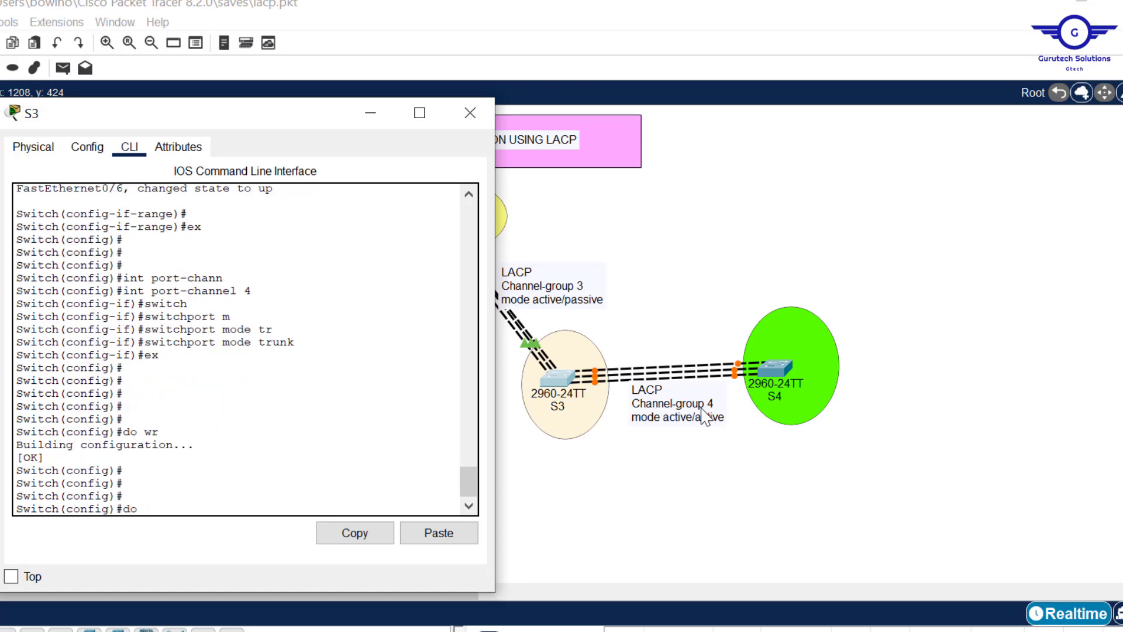
Run do sh etherchannel on S3 and check the listed channel groups.
{"action": "type", "text": "do sh etherchannel"}
{"action": "key", "text": "Return"}
{"action": "key", "text": "Return"}
{"action": "key", "text": "Return"}
{"action": "key", "text": "Return"}
{"action": "key", "text": "Return"}
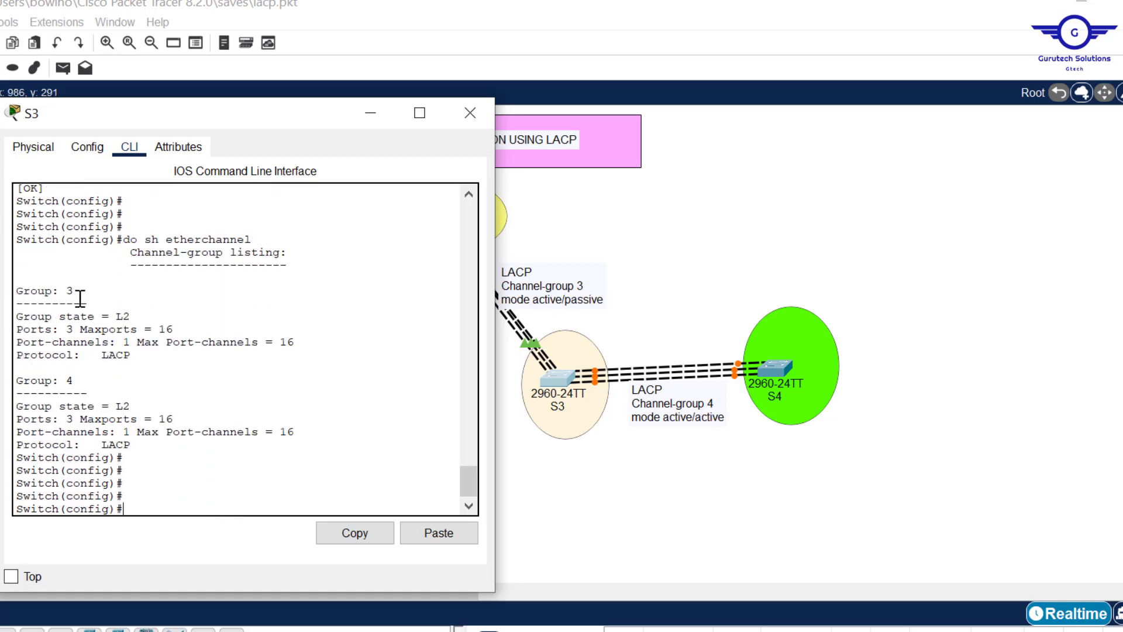
{"action": "left_click_drag", "start_coordinate": [83, 291], "coordinate": [59, 291]}
{"action": "left_click_drag", "start_coordinate": [80, 382], "coordinate": [59, 384]}
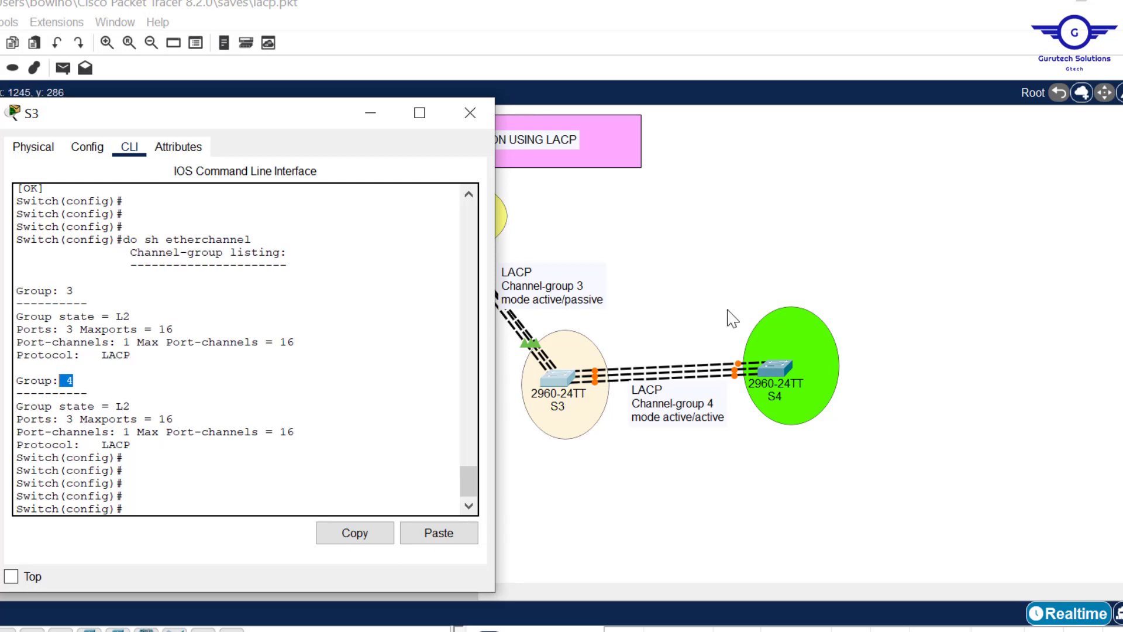
Close S3's window and open S4's command line interface, placed so the S3–S4 links stay in view.
{"action": "left_click", "coordinate": [470, 113]}
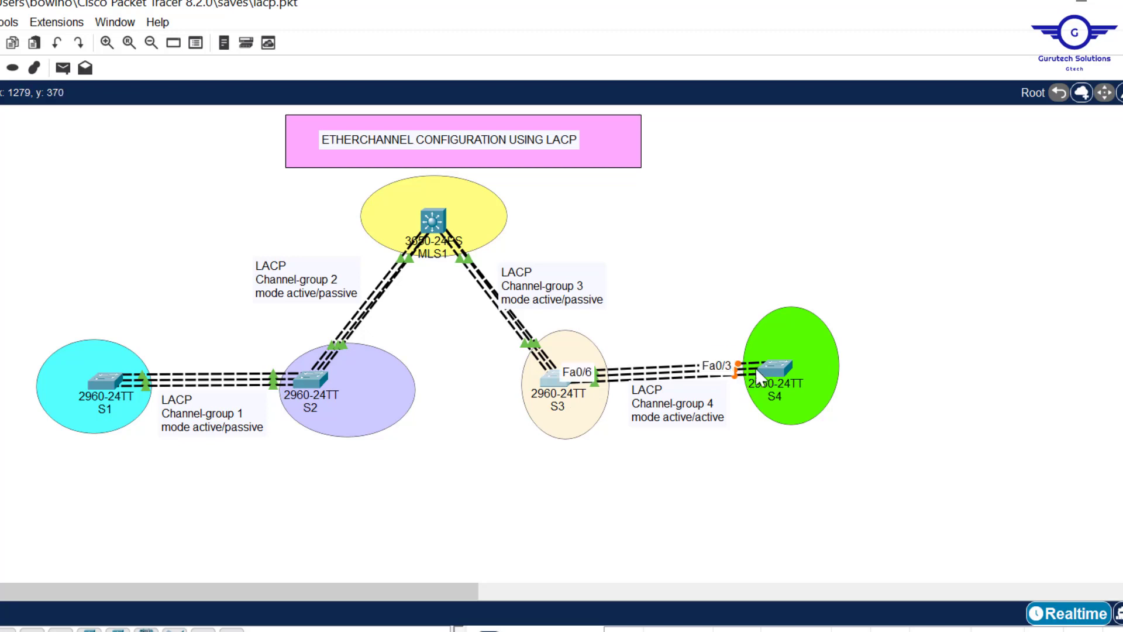
{"action": "left_click", "coordinate": [779, 365]}
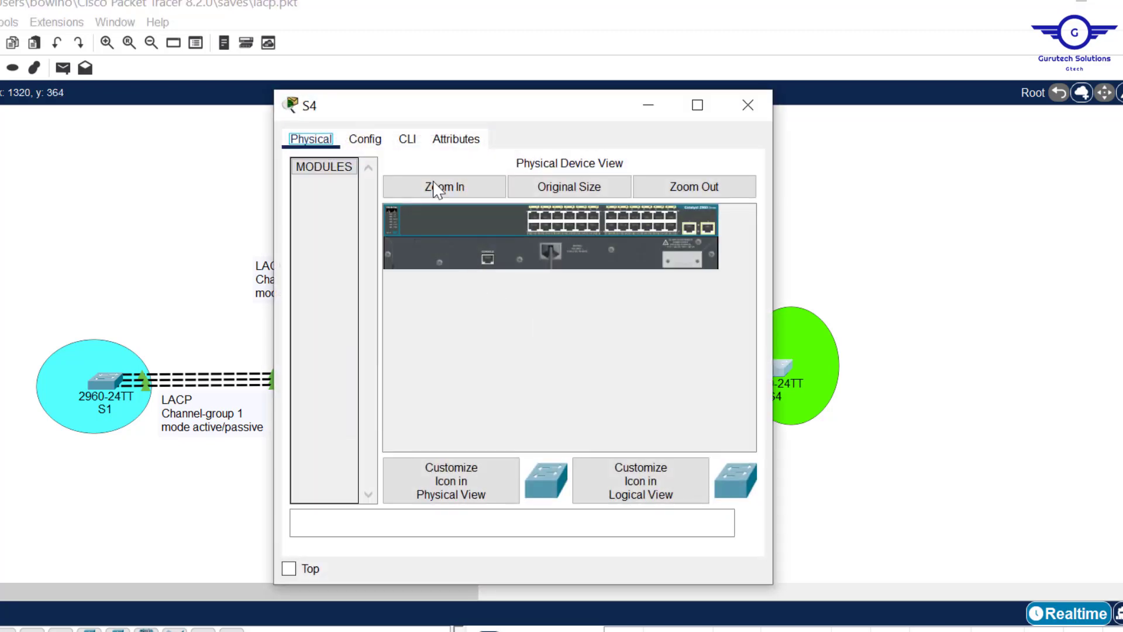
{"action": "left_click", "coordinate": [408, 140]}
{"action": "left_click_drag", "start_coordinate": [551, 105], "coordinate": [329, 120]}
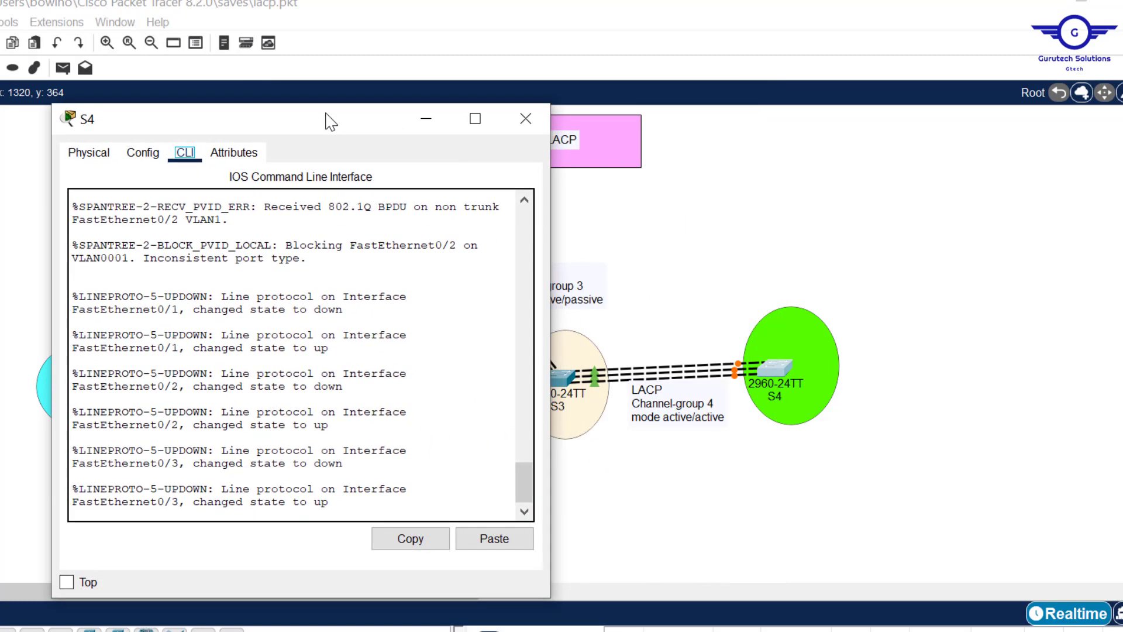
Enter privileged mode and global configuration mode on S4 with en and conf t.
{"action": "key", "text": "Return"}
{"action": "key", "text": "Return"}
{"action": "key", "text": "Return"}
{"action": "type", "text": "en"}
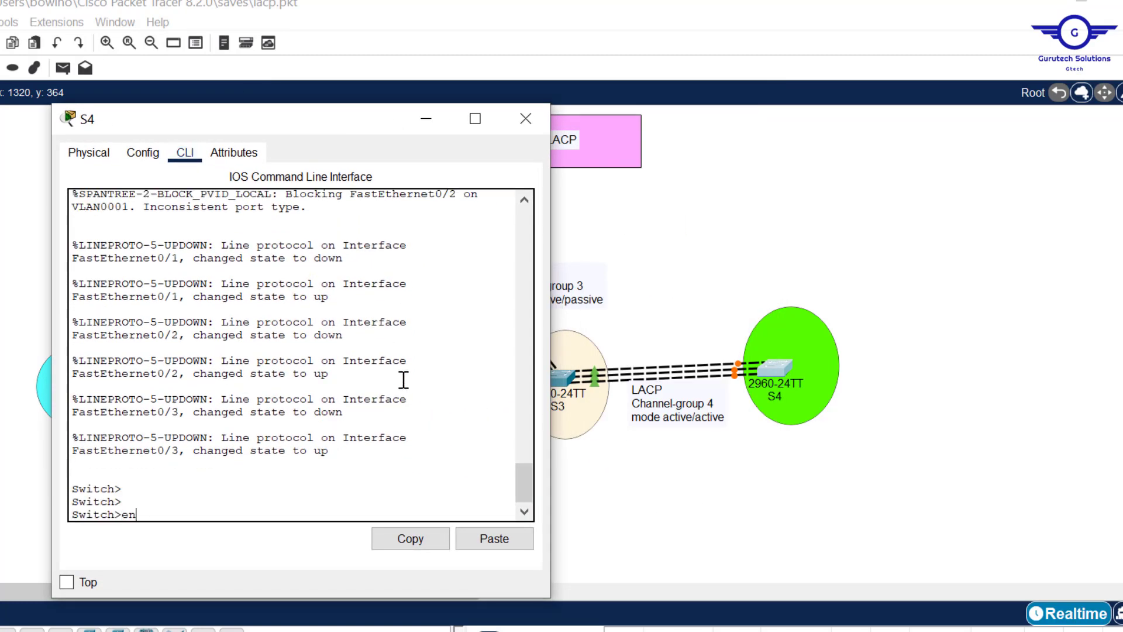
{"action": "key", "text": "Return"}
{"action": "type", "text": "conf t"}
{"action": "key", "text": "Return"}
{"action": "type", "text": "\\"}
{"action": "key", "text": "Return"}
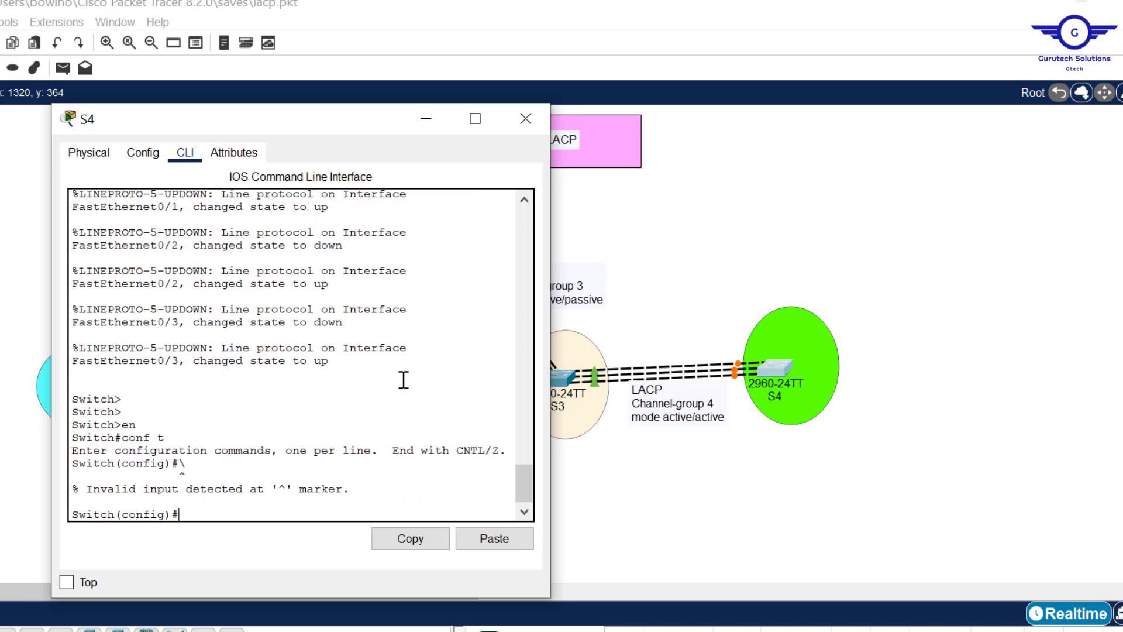
{"action": "key", "text": "Return"}
Enter configuration of the interface range fa0/1-3 on S4.
{"action": "type", "text": "int"}
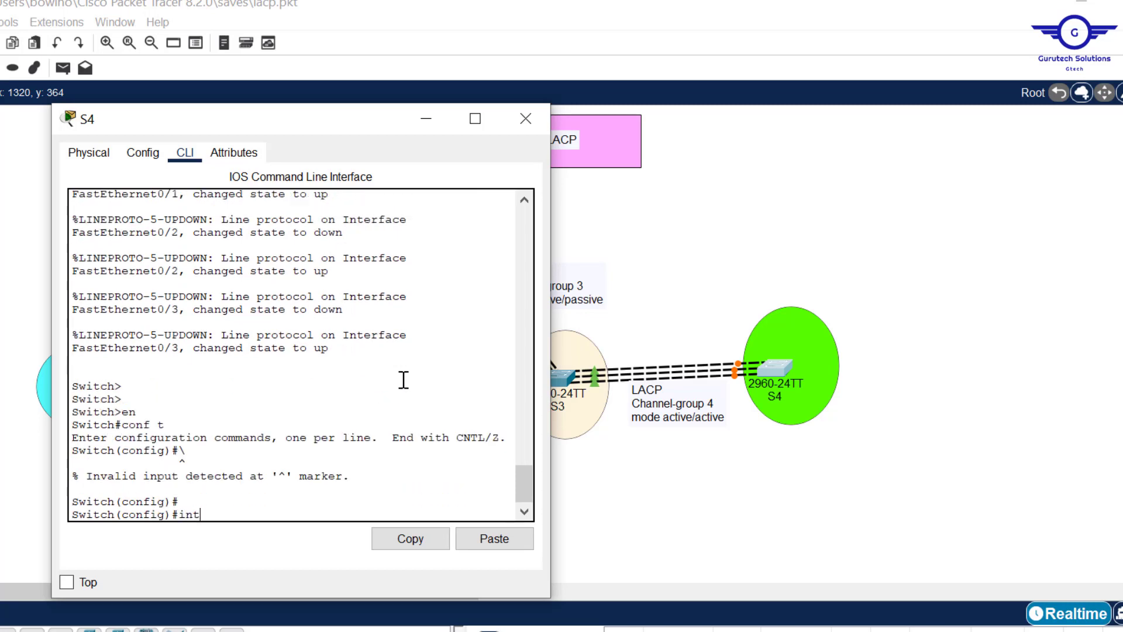
{"action": "type", "text": " range fa0/1-3"}
{"action": "key", "text": "Return"}
{"action": "key", "text": "Return"}
{"action": "key", "text": "Return"}
Assign S4's fa0/1-3 ports to an LACP bundle with the channel-group 4 mode active command.
{"action": "type", "text": "ch(config-if-range)#ch"}
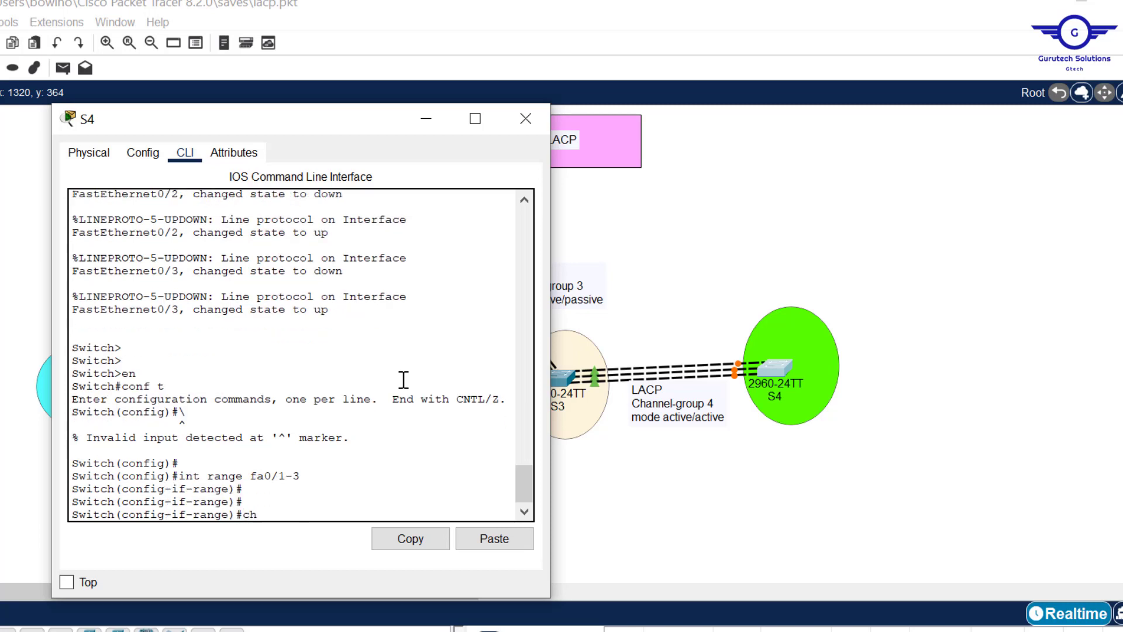
{"action": "type", "text": "anne"}
{"action": "key", "text": "Tab"}
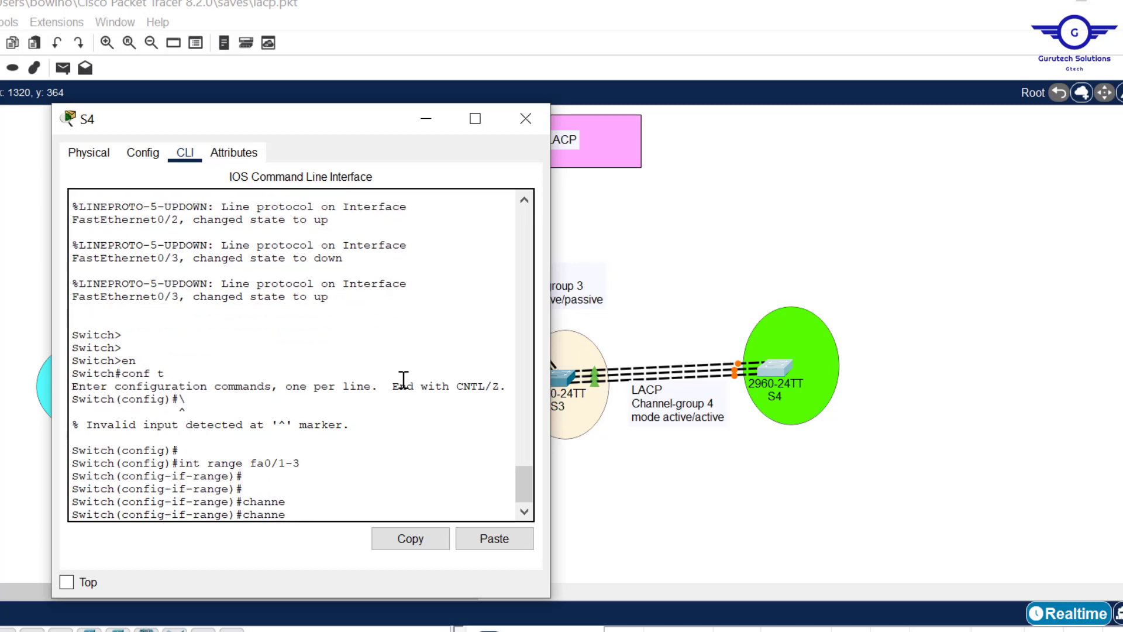
{"action": "type", "text": "l-g"}
{"action": "key", "text": "Tab"}
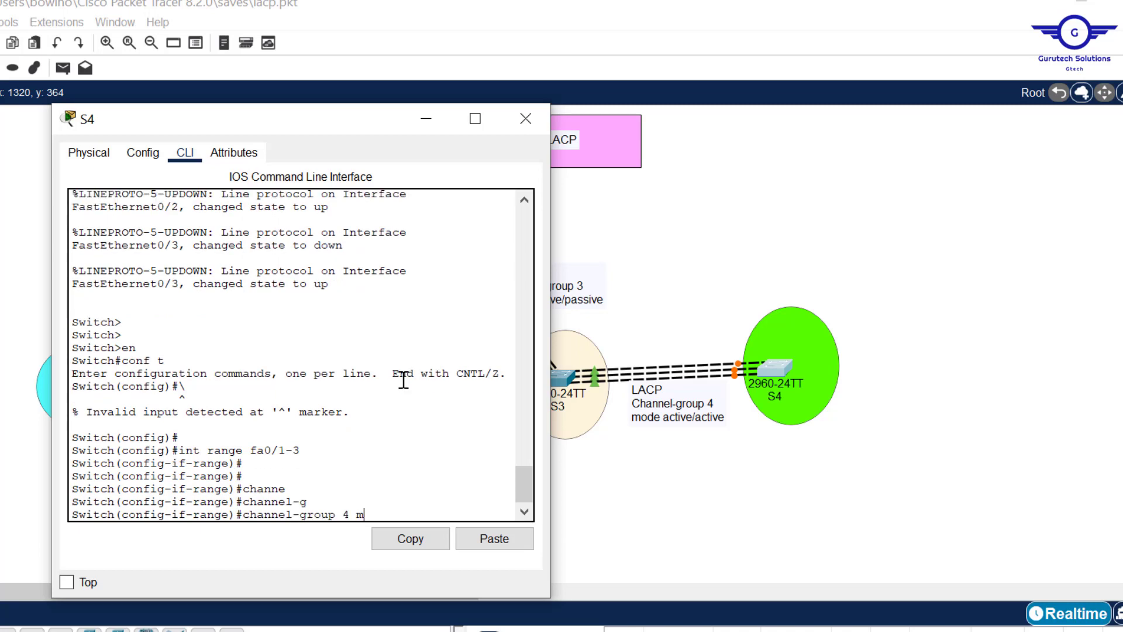
{"action": "type", "text": "4 m"}
{"action": "key", "text": "Tab"}
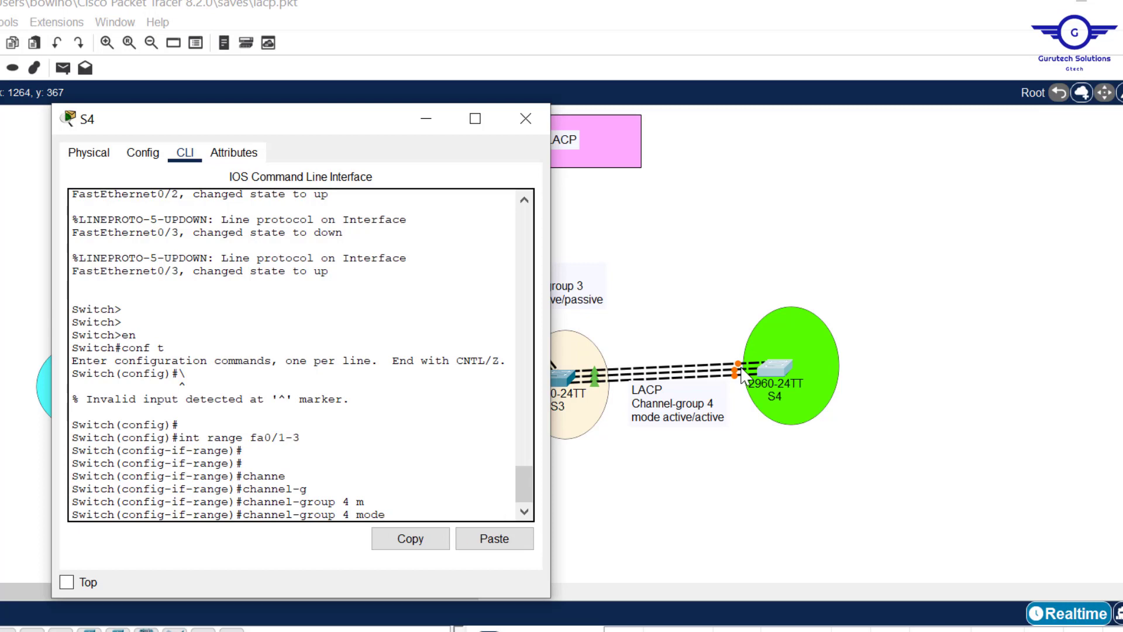
{"action": "type", "text": "ac"}
{"action": "key", "text": "Tab"}
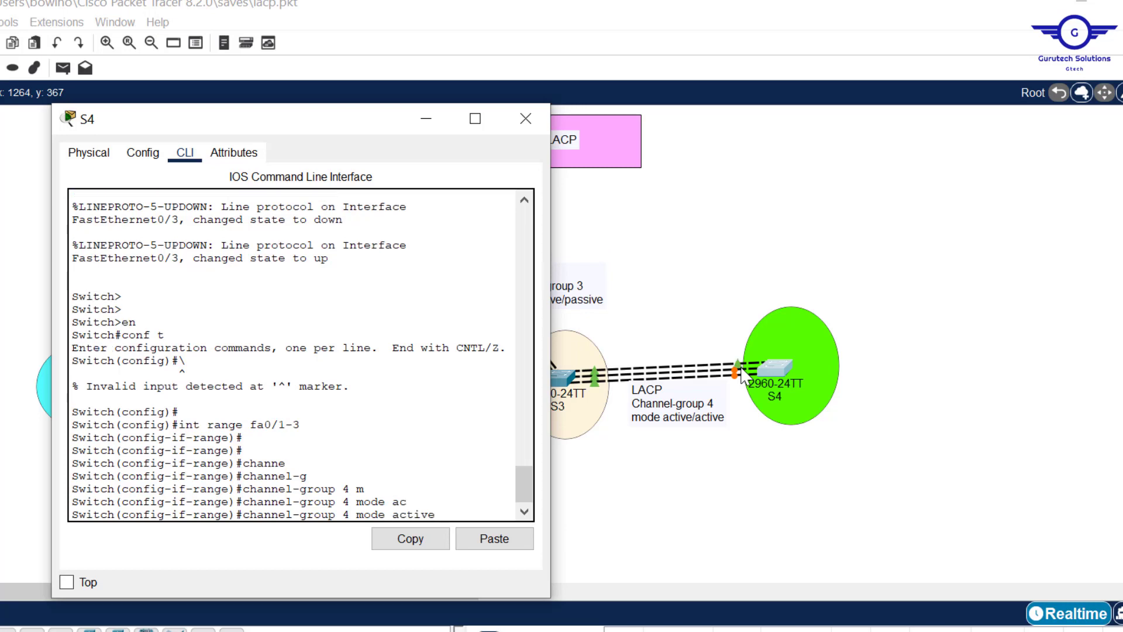
{"action": "key", "text": "Return"}
{"action": "key", "text": "Return"}
{"action": "key", "text": "Return"}
{"action": "key", "text": "Return"}
{"action": "key", "text": "Return"}
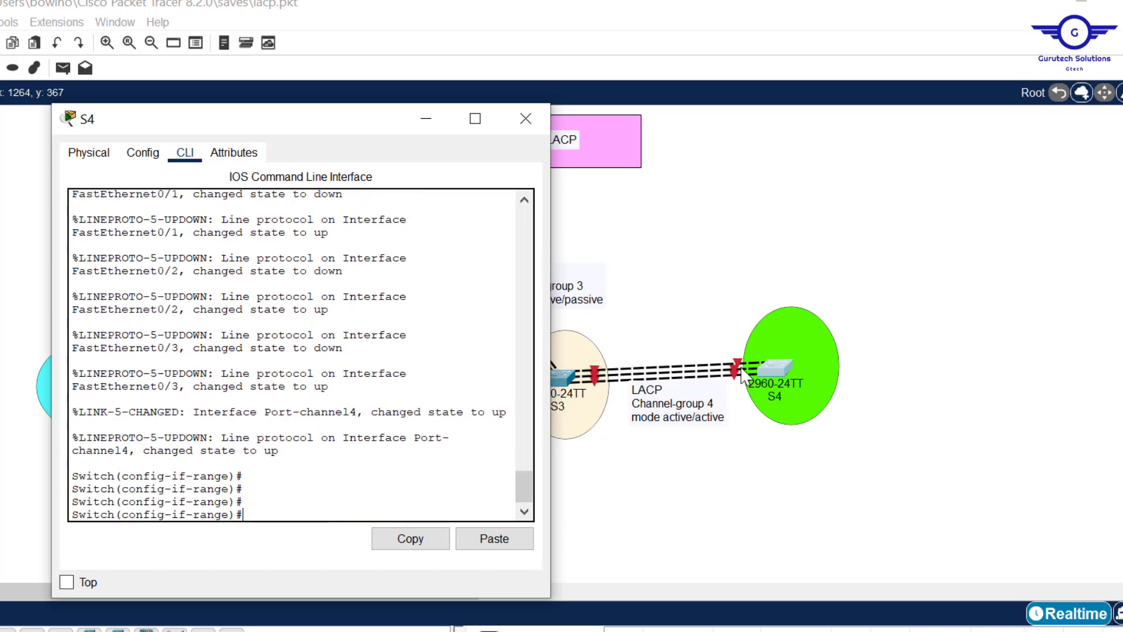
Exit the interface range on S4 and enter configuration of interface port-channel 4.
{"action": "key", "text": "Return"}
{"action": "key", "text": "Return"}
{"action": "key", "text": "Return"}
{"action": "key", "text": "Return"}
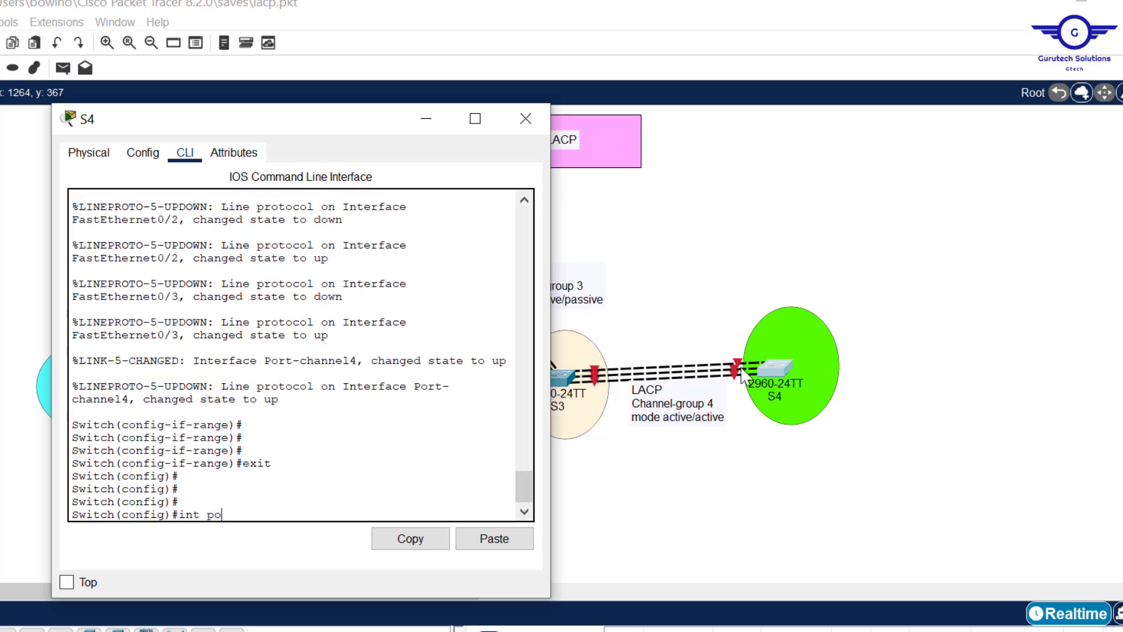
{"action": "type", "text": "int port-ch"}
{"action": "key", "text": "Tab"}
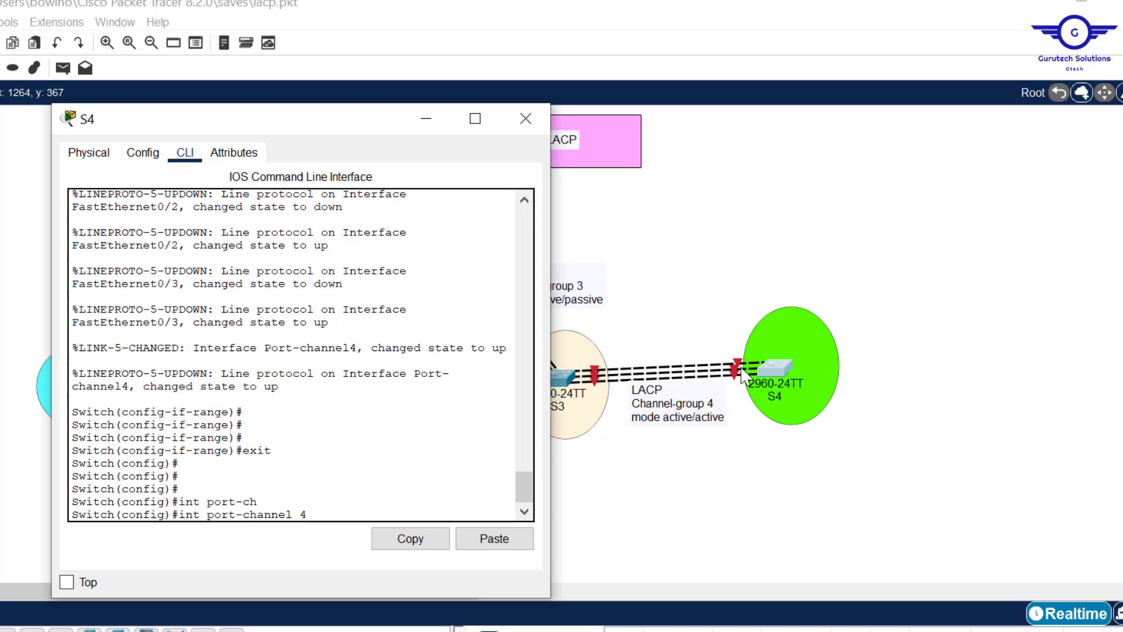
{"action": "type", "text": "4"}
{"action": "key", "text": "Return"}
Set S4's port-channel 4 interface to trunking with the switchport mode trunk command.
{"action": "type", "text": "swit"}
{"action": "key", "text": "Tab"}
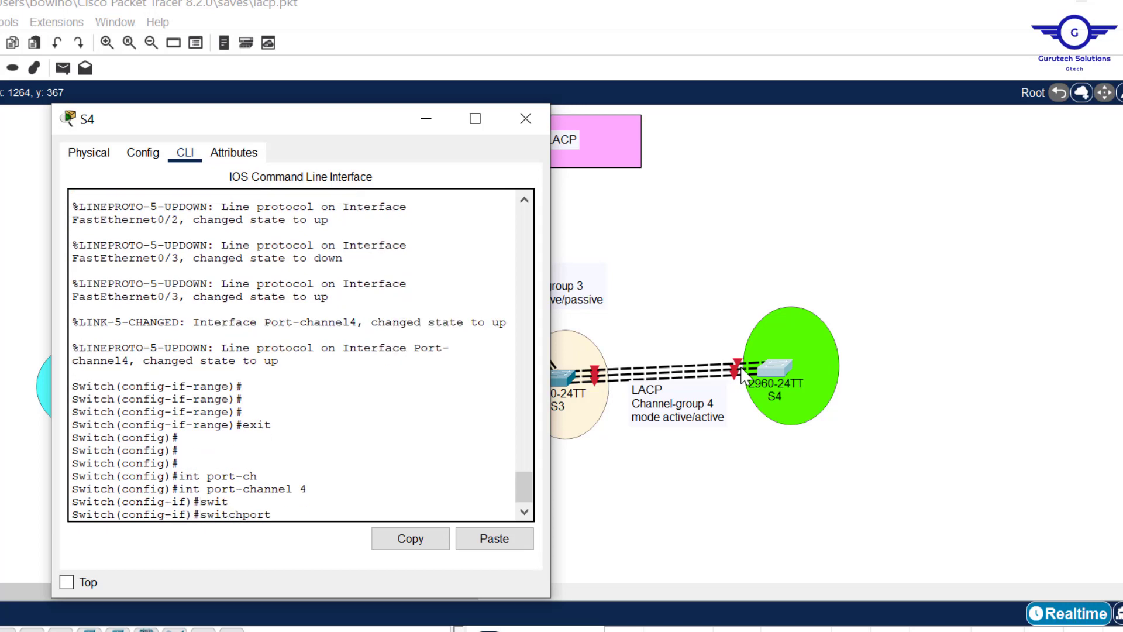
{"action": "type", "text": "m"}
{"action": "key", "text": "Tab"}
{"action": "type", "text": "tr"}
{"action": "key", "text": "Tab"}
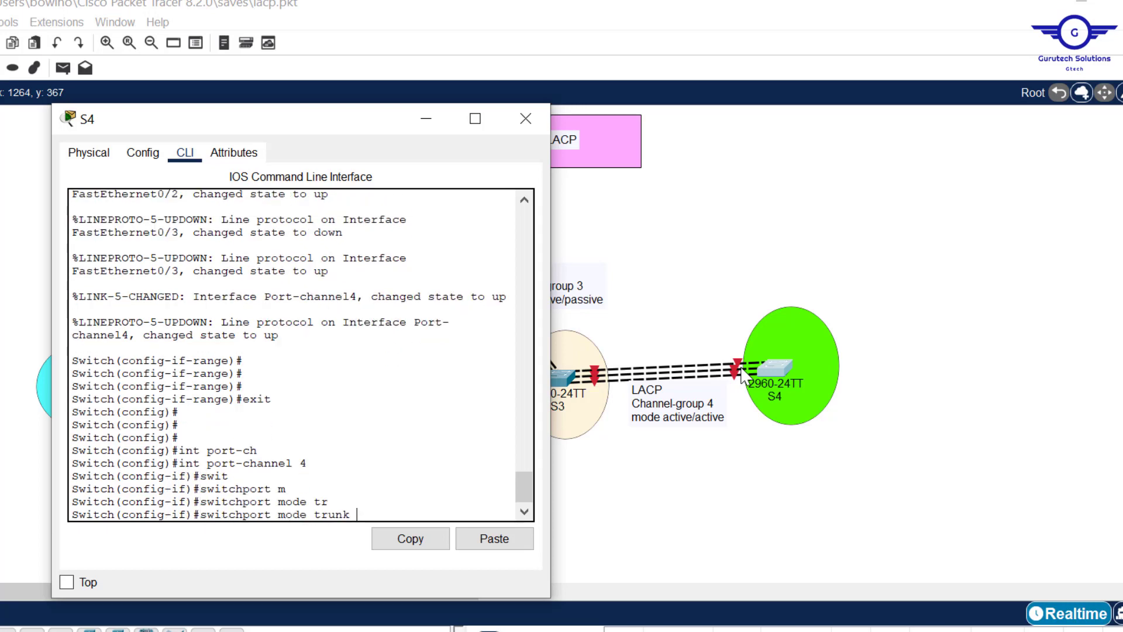
{"action": "key", "text": "Return"}
{"action": "key", "text": "Return"}
{"action": "key", "text": "Return"}
{"action": "key", "text": "Return"}
Exit the port-channel interface on S4 and save the switch's configuration with do wr, then minimize its window.
{"action": "type", "text": "exit"}
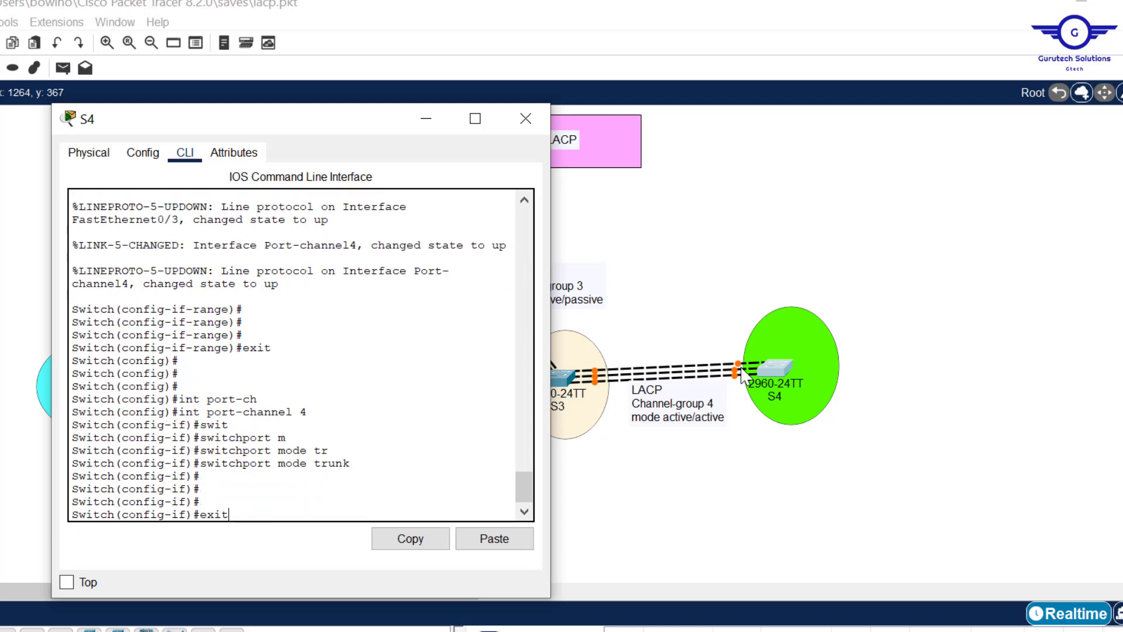
{"action": "key", "text": "Return"}
{"action": "key", "text": "Return"}
{"action": "key", "text": "Return"}
{"action": "key", "text": "Return"}
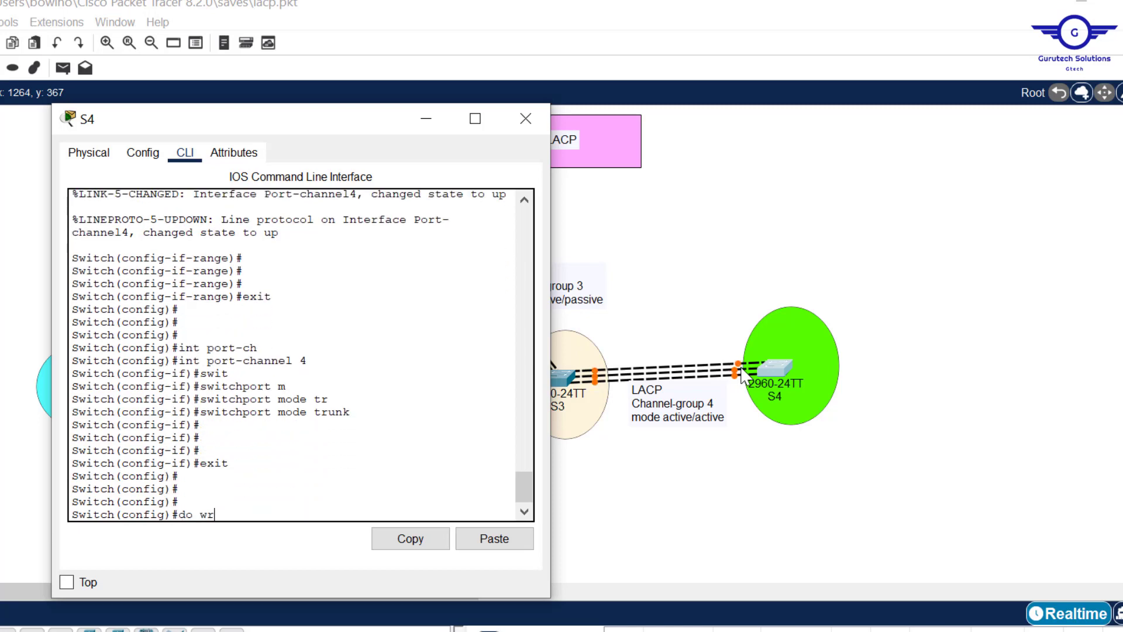
{"action": "type", "text": "do wr"}
{"action": "key", "text": "Return"}
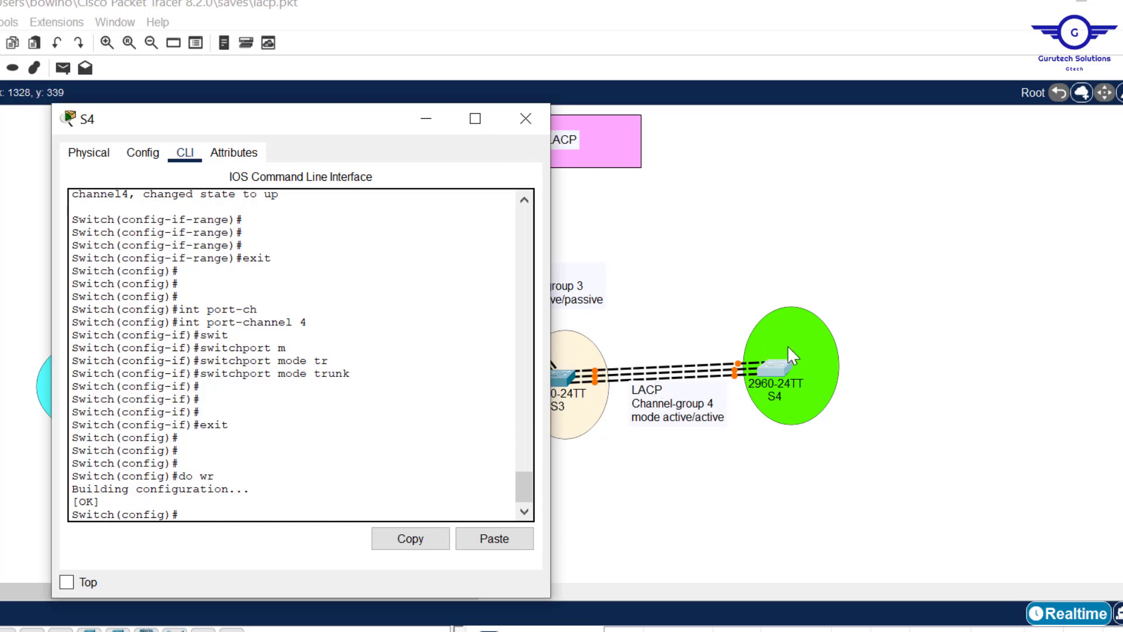
{"action": "left_click", "coordinate": [426, 119]}
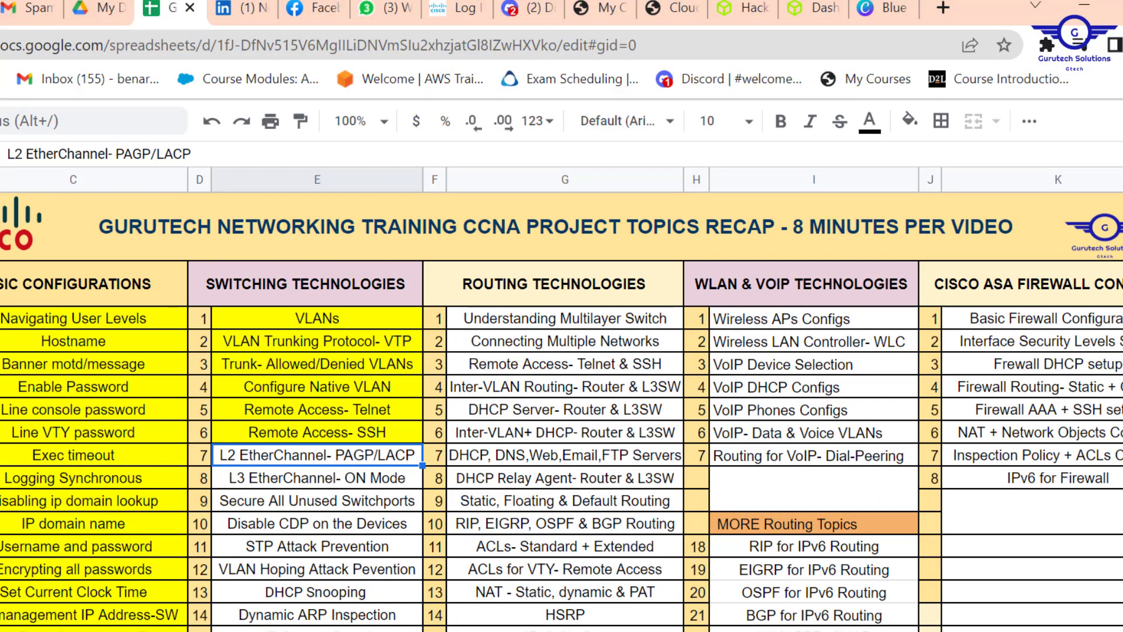
In the CCNA Networking Training Benchmark spreadsheet in Google Sheets, fill the "L2 EtherChannel- PAGP/LACP" topic cell with yellow.
{"action": "key", "text": "ctrl+shift+f"}
{"action": "left_click", "coordinate": [582, 190]}
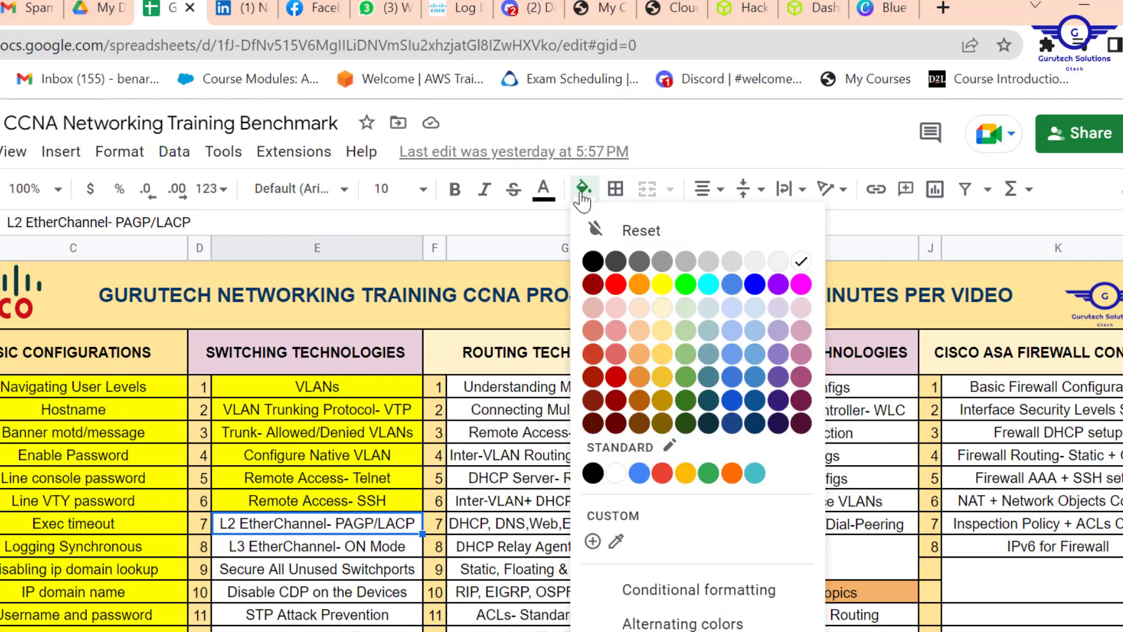
{"action": "left_click", "coordinate": [663, 285]}
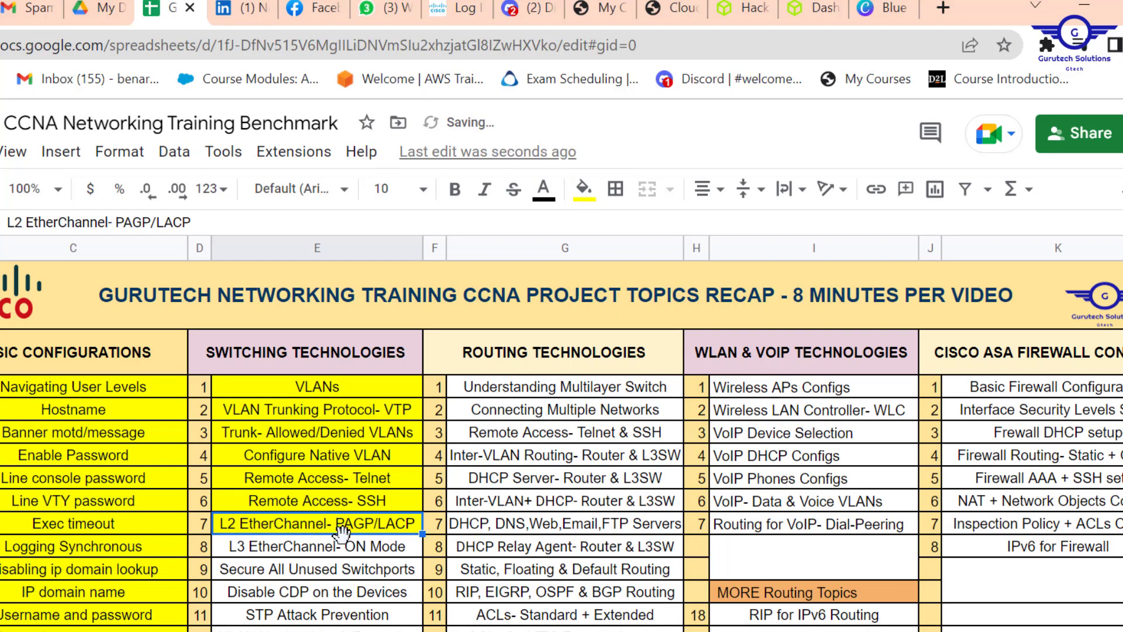
{"action": "left_click", "coordinate": [1119, 189]}
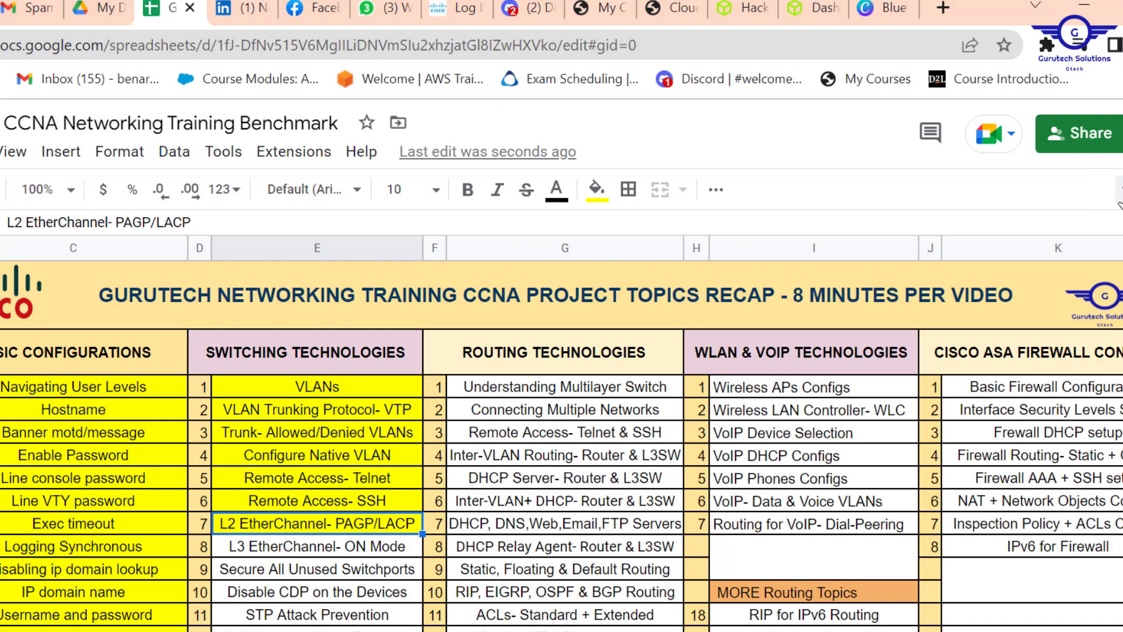